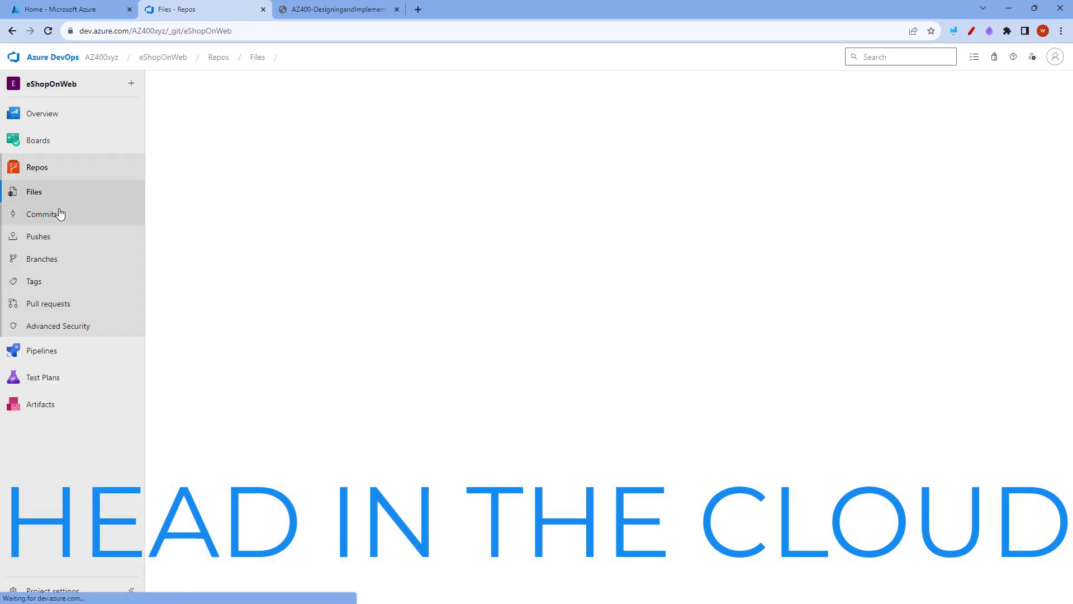
Import an external Git repository into the empty eShopOnWeb repo using the copied clone URL
left_click(194, 395)
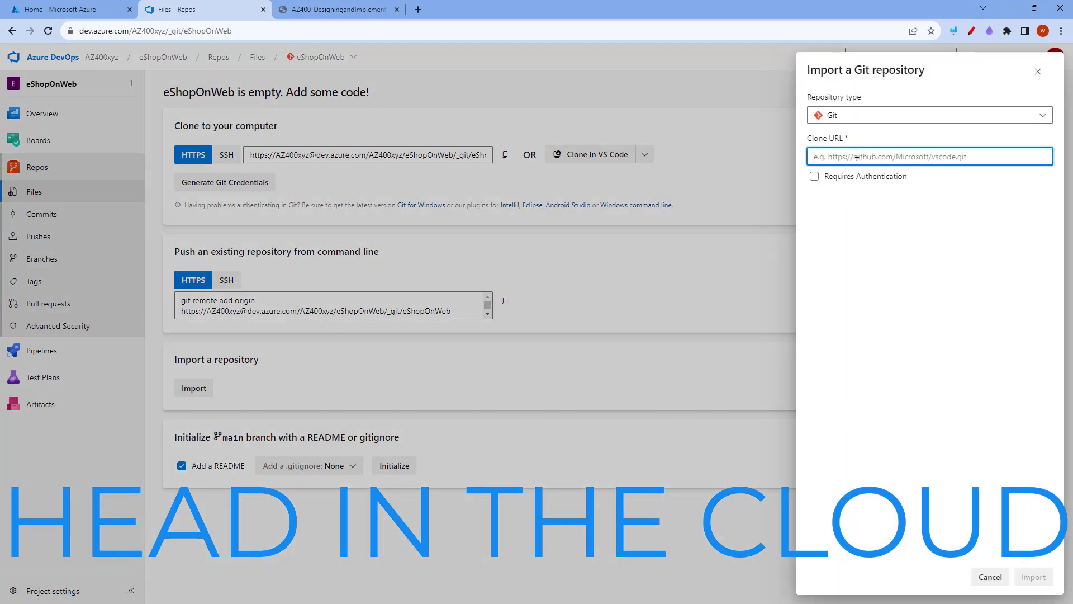
type("https://github.com/MicrosoftLearning/eShopOnWeb.git")
left_click(1034, 579)
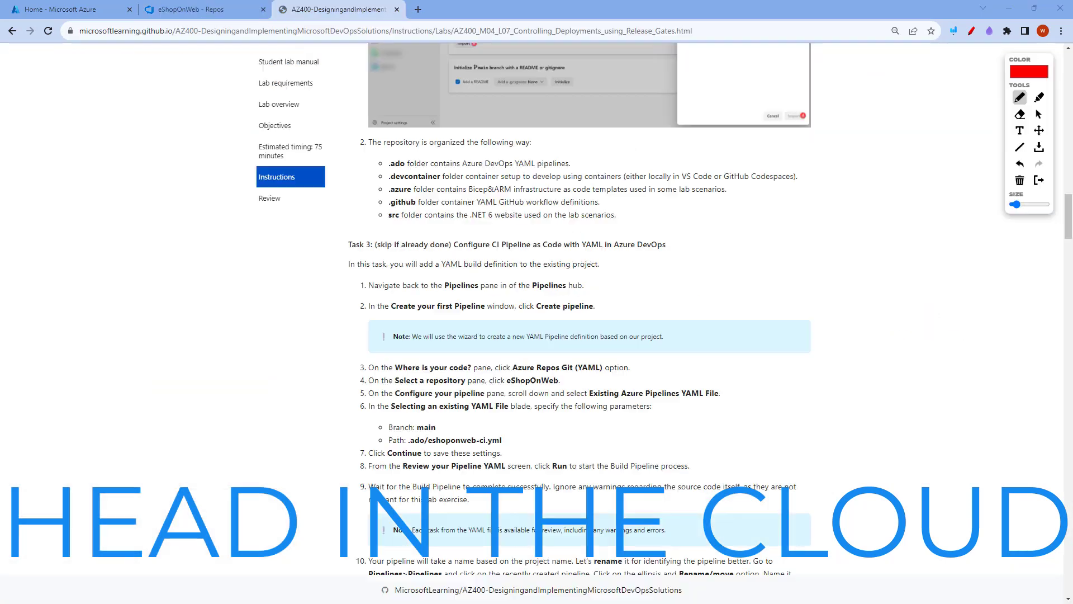
Outline the Task 3 heading on configuring the CI pipeline with YAML in the lab instructions
mouse_move(338, 232)
left_mouse_down()
mouse_move(709, 225)
mouse_move(592, 263)
mouse_move(334, 231)
left_mouse_up()
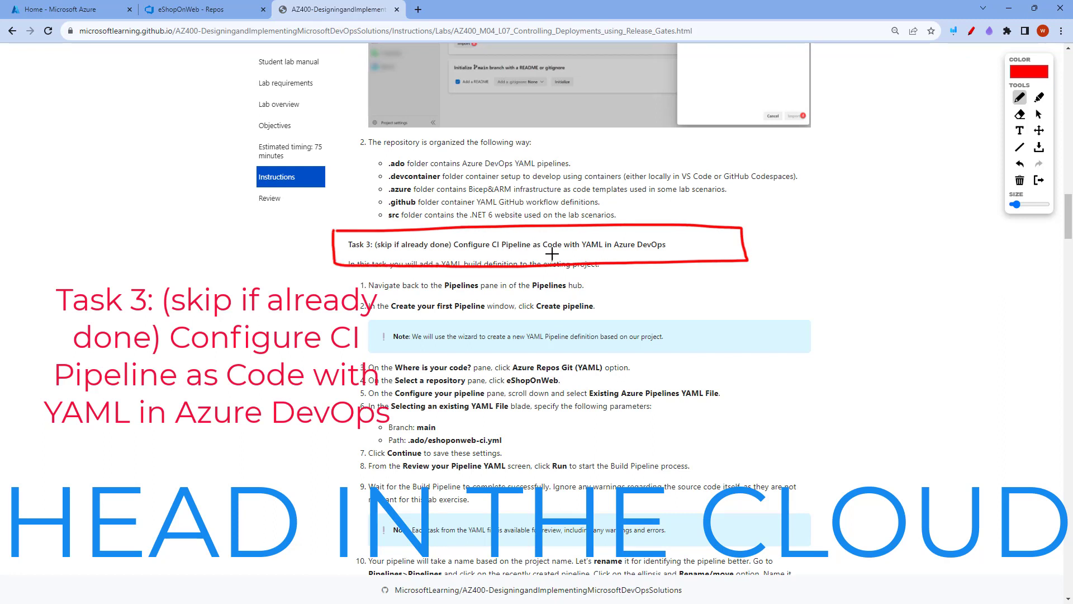
left_click_drag(588, 252, 673, 255)
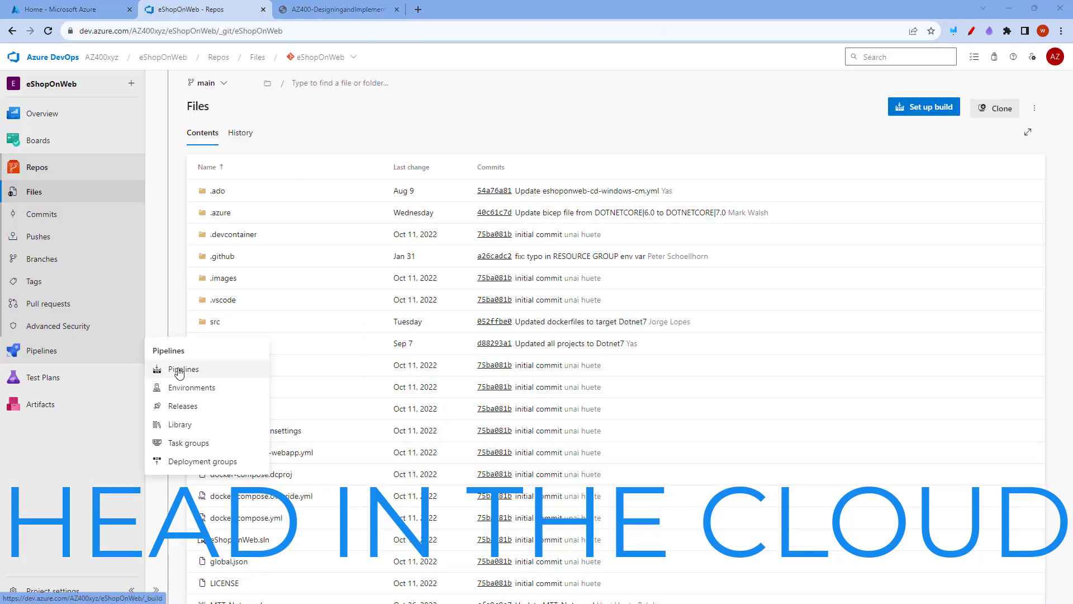
Start a new pipeline in the eShopOnWeb project with Azure Repos Git as source and eShopOnWeb as repository
left_click(170, 371)
left_click(600, 422)
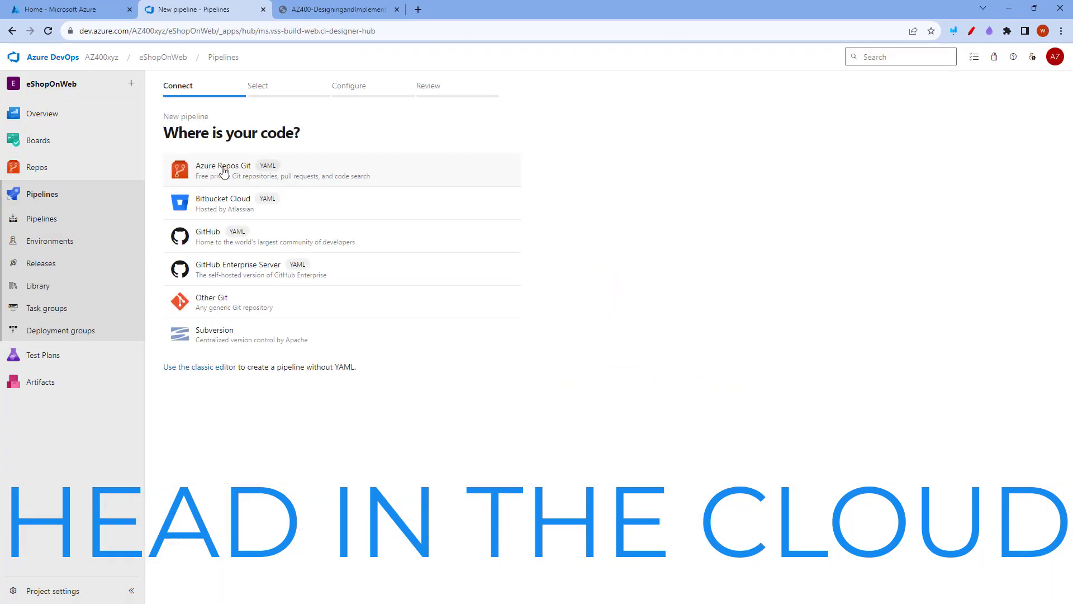
left_click(224, 171)
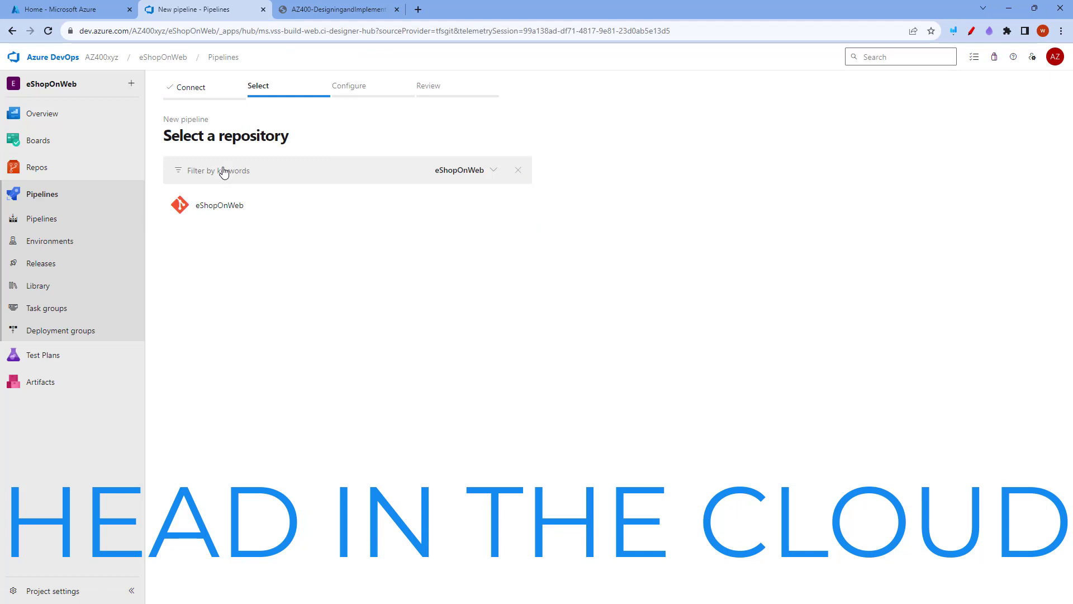
left_click(226, 207)
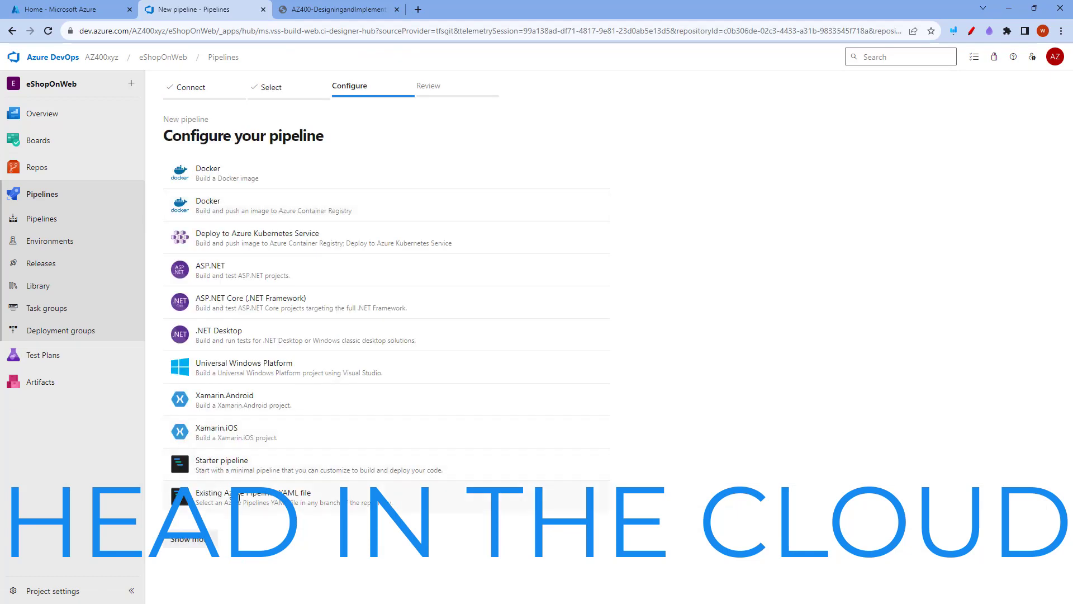
Configure the pipeline from the existing Azure Pipelines YAML file /.ado/eshoponweb-ci.yml on the main branch
left_click(230, 501)
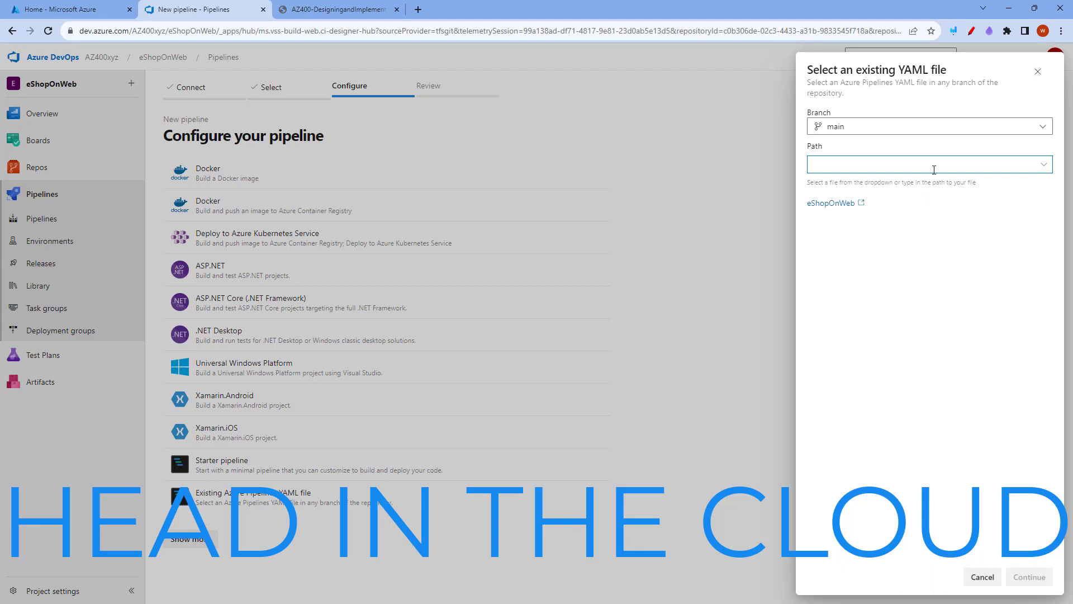
left_click(1043, 164)
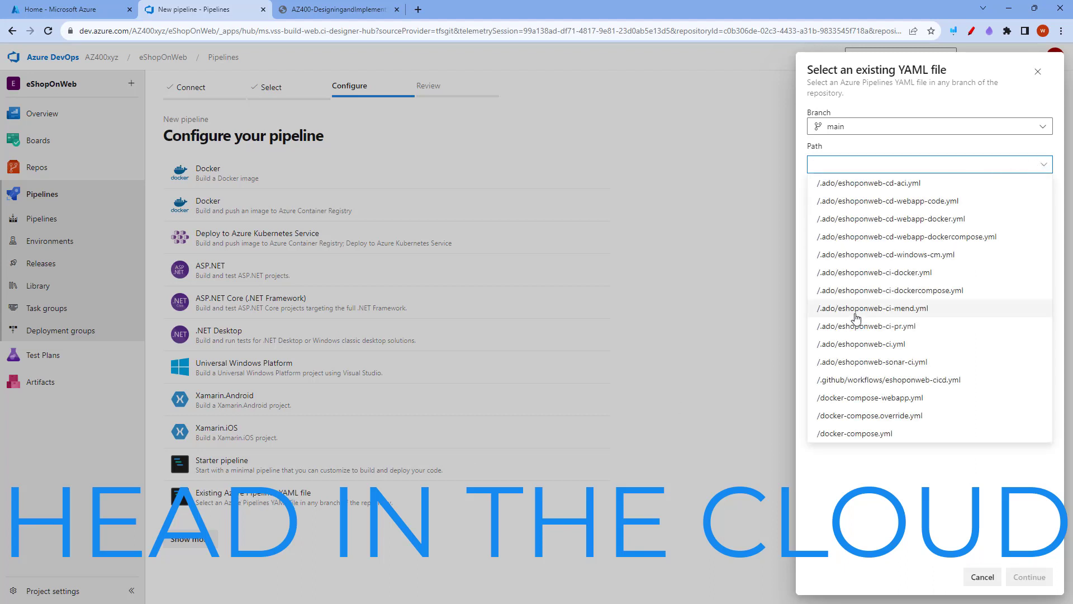
left_click(869, 344)
left_click(1030, 577)
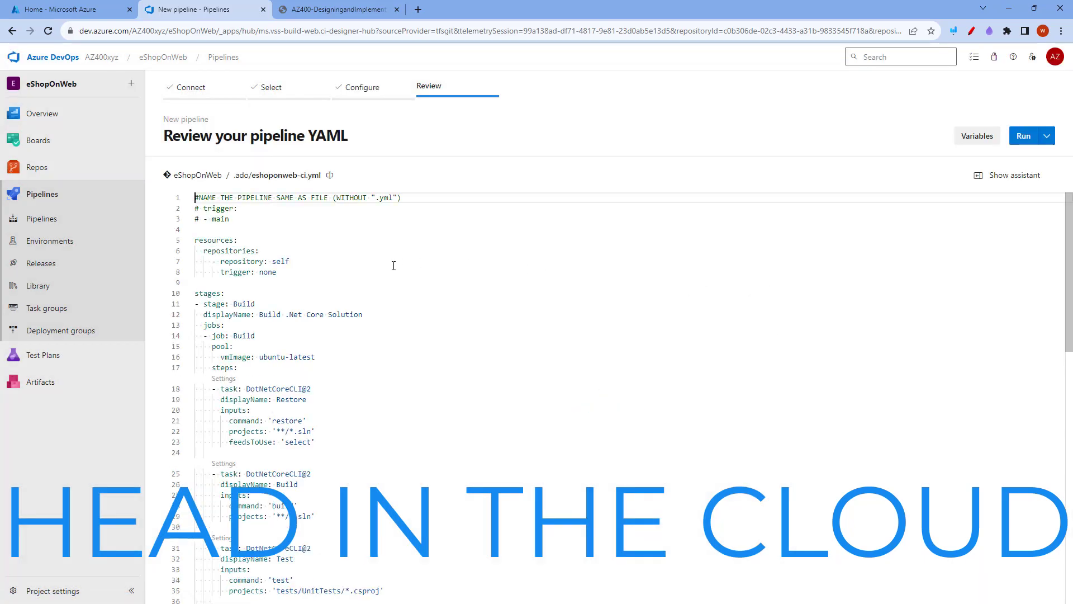
Comment out the DotNetCoreCLI@2 Test task in the pipeline YAML
scroll(394, 265, "down", 4)
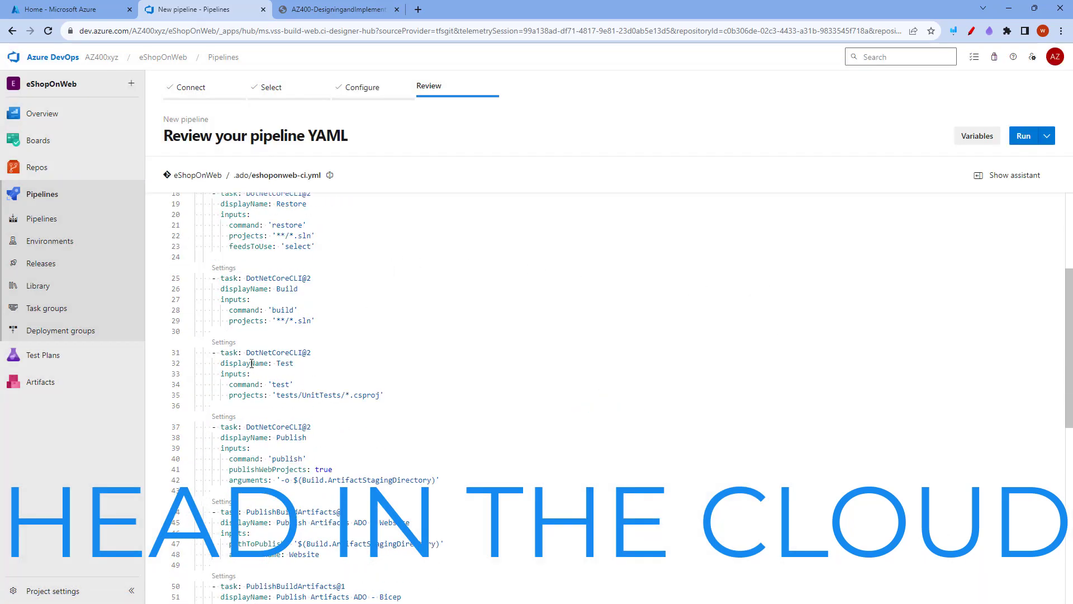
left_click_drag(390, 399, 193, 344)
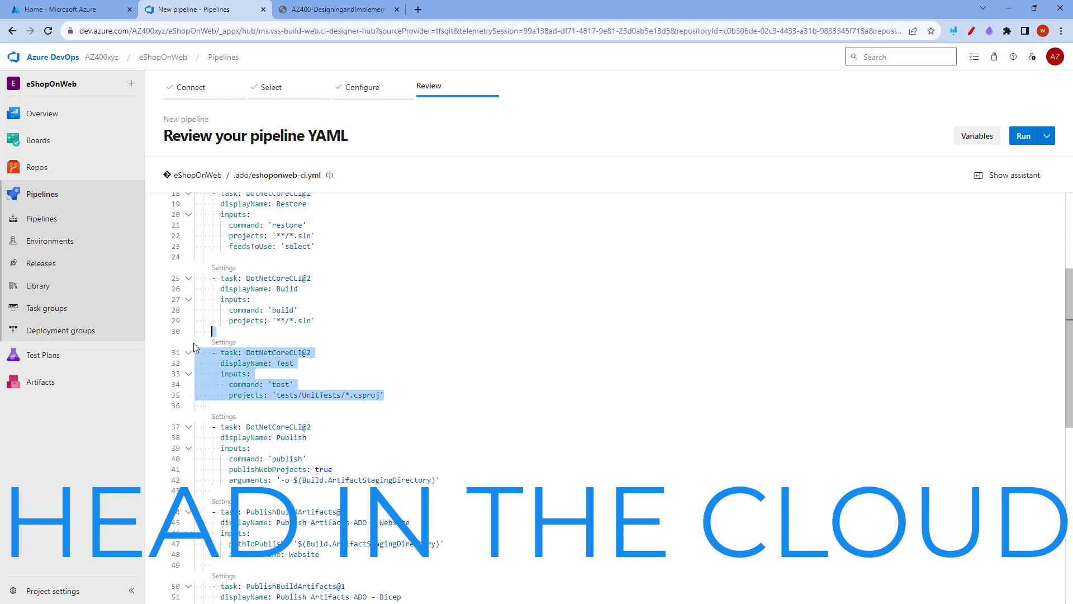
key("ctrl+slash")
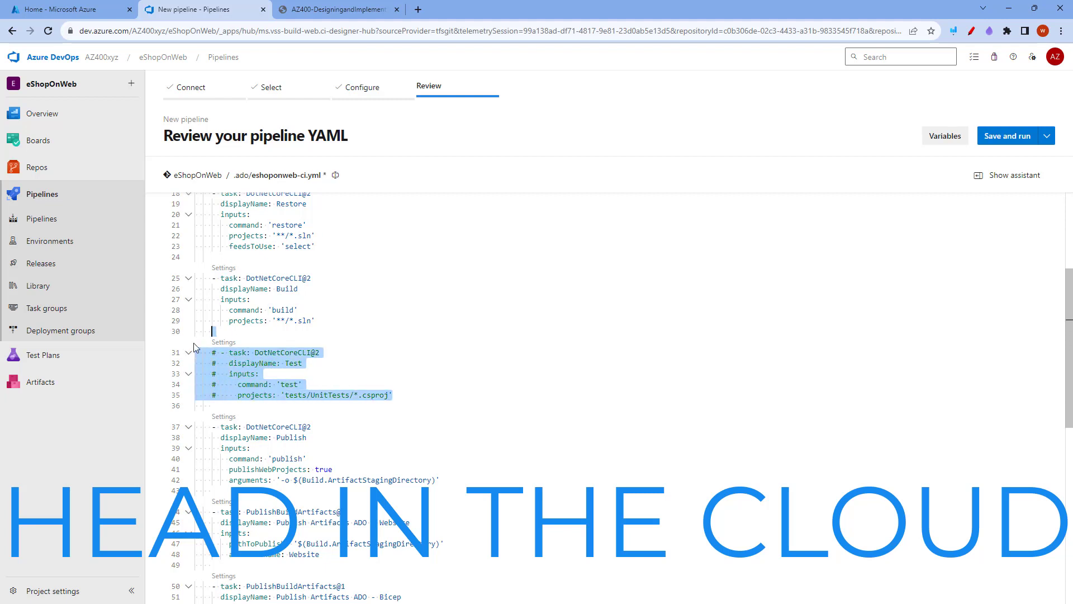
Save the pipeline without running it, committing directly to main with the message "Set up CI with Azure Pipelines"
scroll(569, 326, "up", 3)
scroll(569, 326, "up", 2)
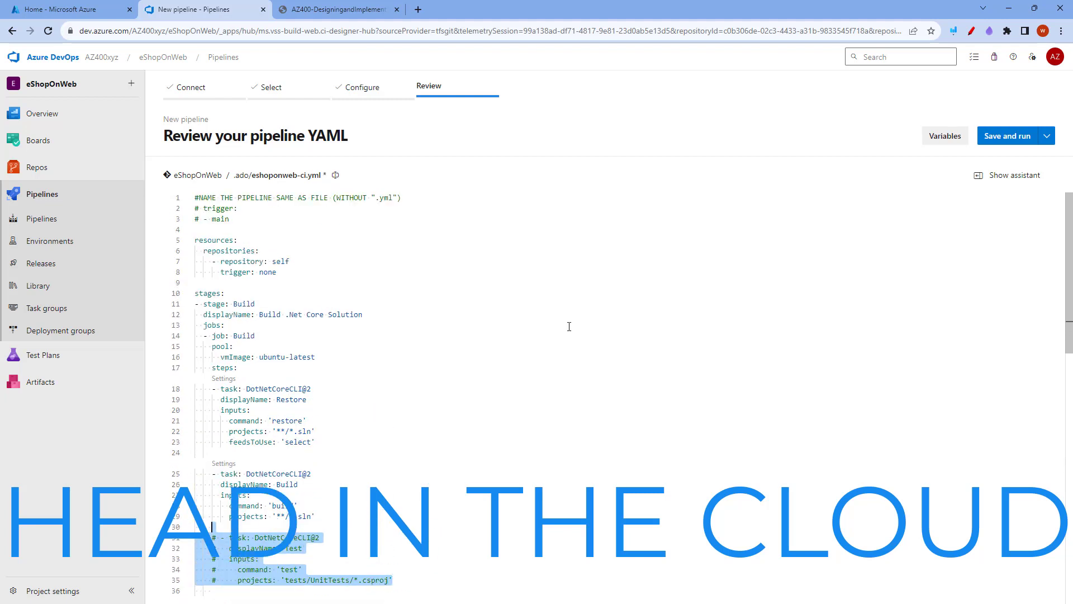
left_click(1046, 137)
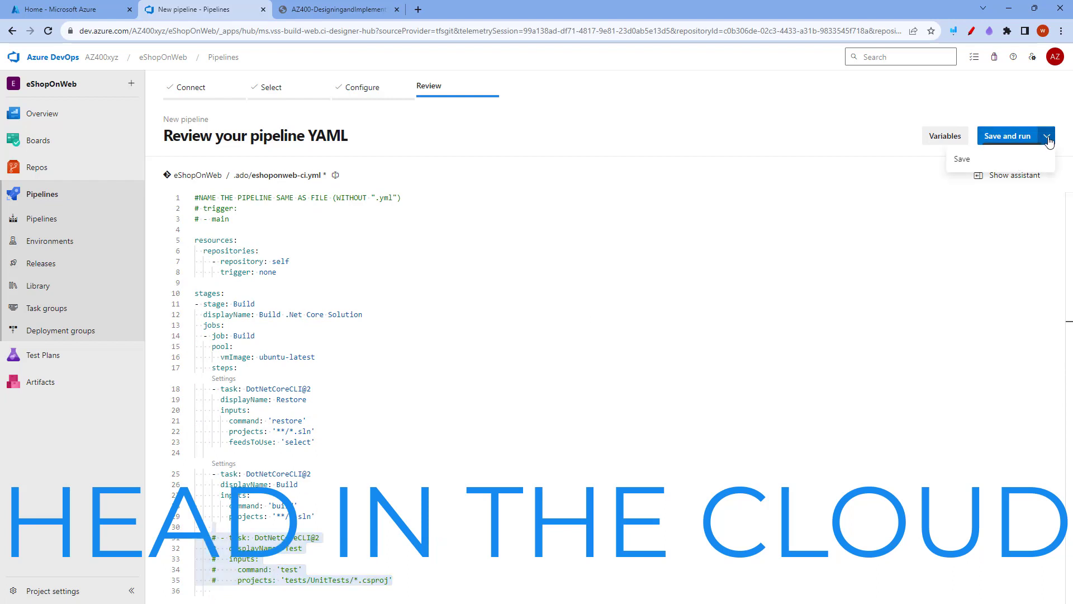
left_click(966, 164)
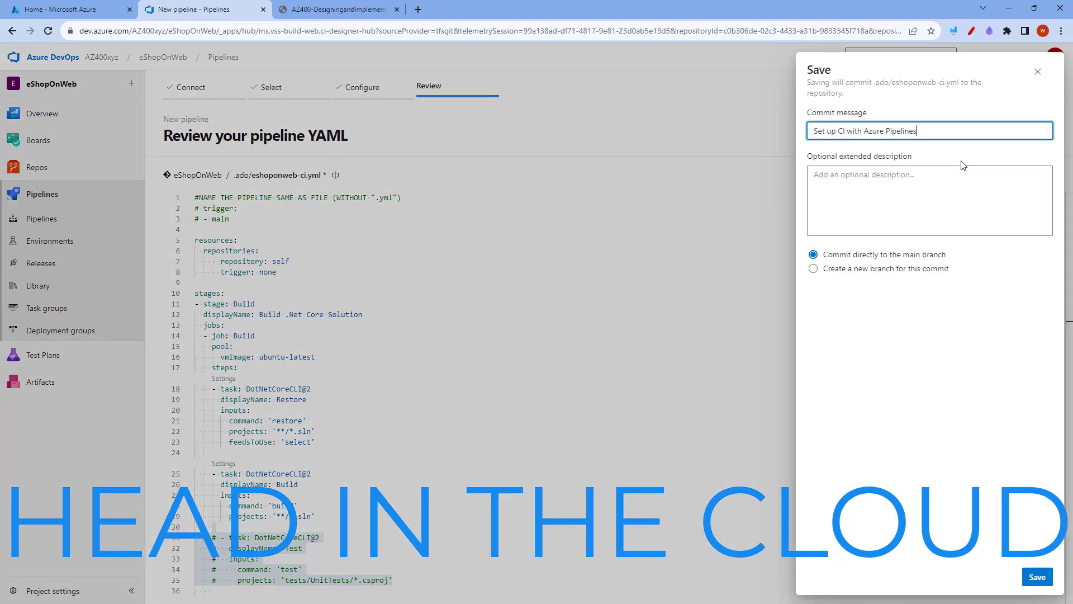
left_click(1024, 578)
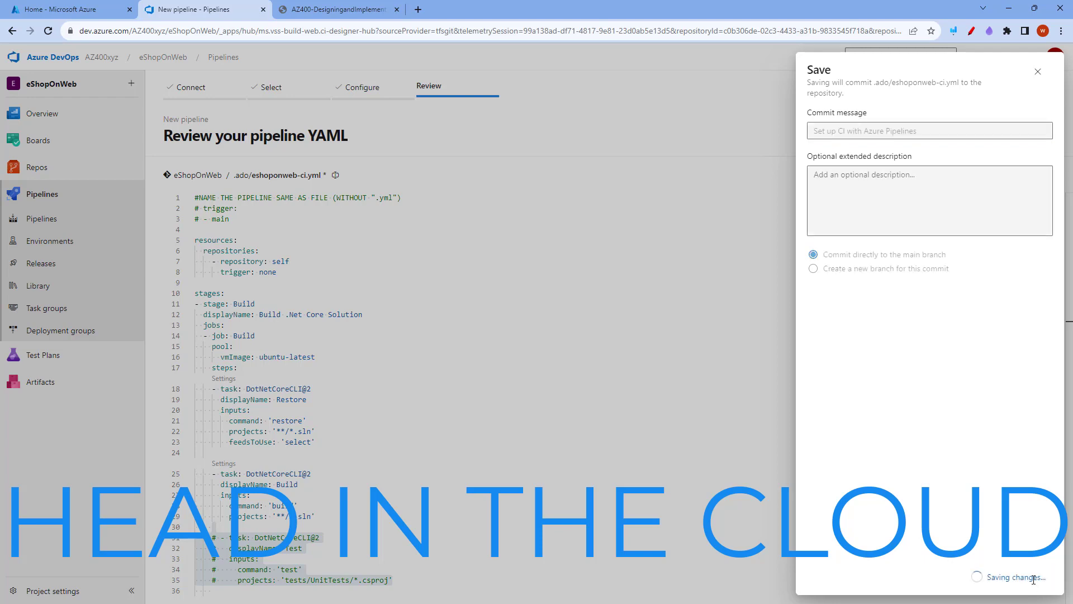
Rename the eShopOnWeb pipeline to eshoponweb-ci
left_click(1045, 95)
left_click(992, 136)
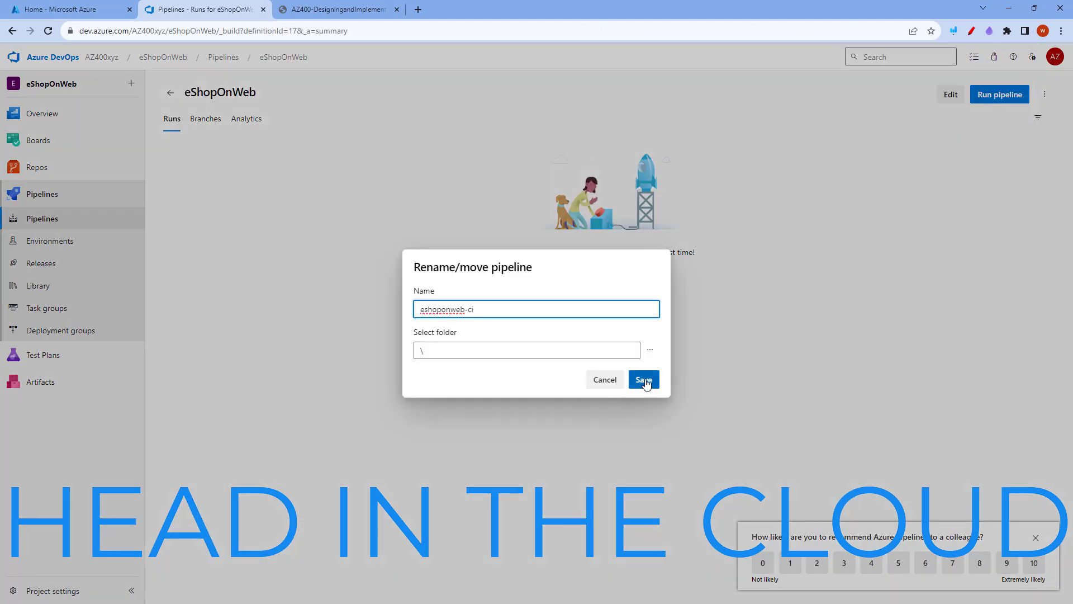
left_click(644, 381)
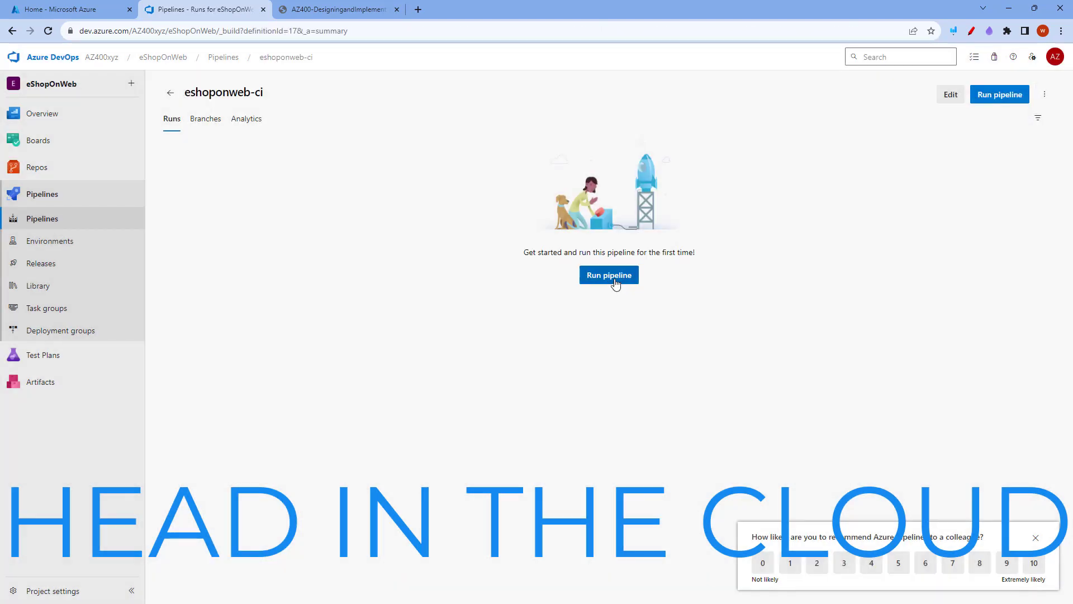
Run the eshoponweb-ci pipeline and open its Build job
left_click(613, 275)
left_click(1039, 577)
left_click(200, 316)
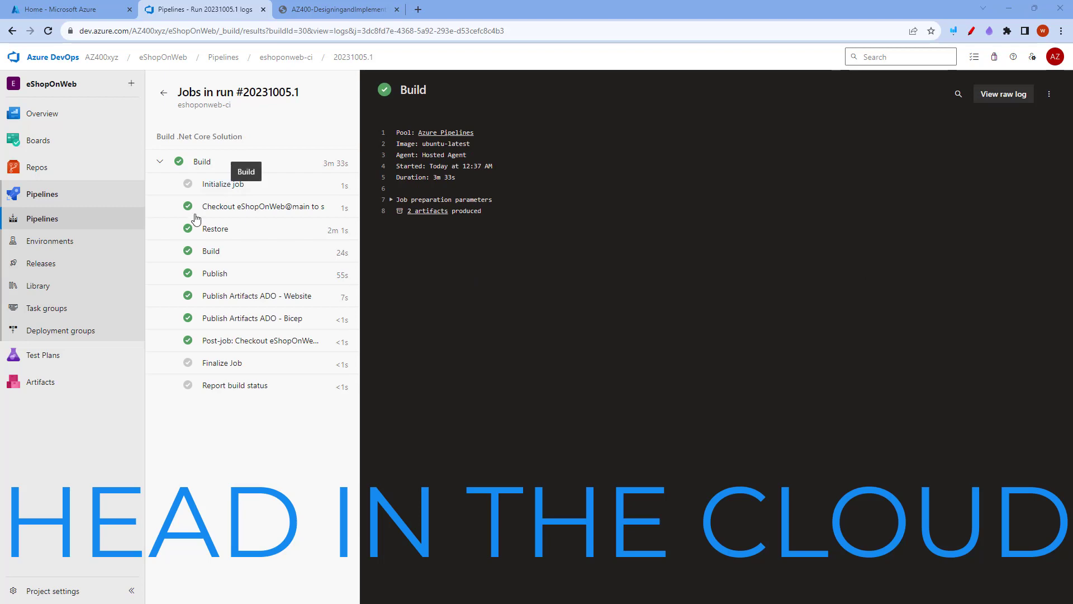
View the run's published artifacts and expand the Website artifact to inspect its files
left_click(169, 94)
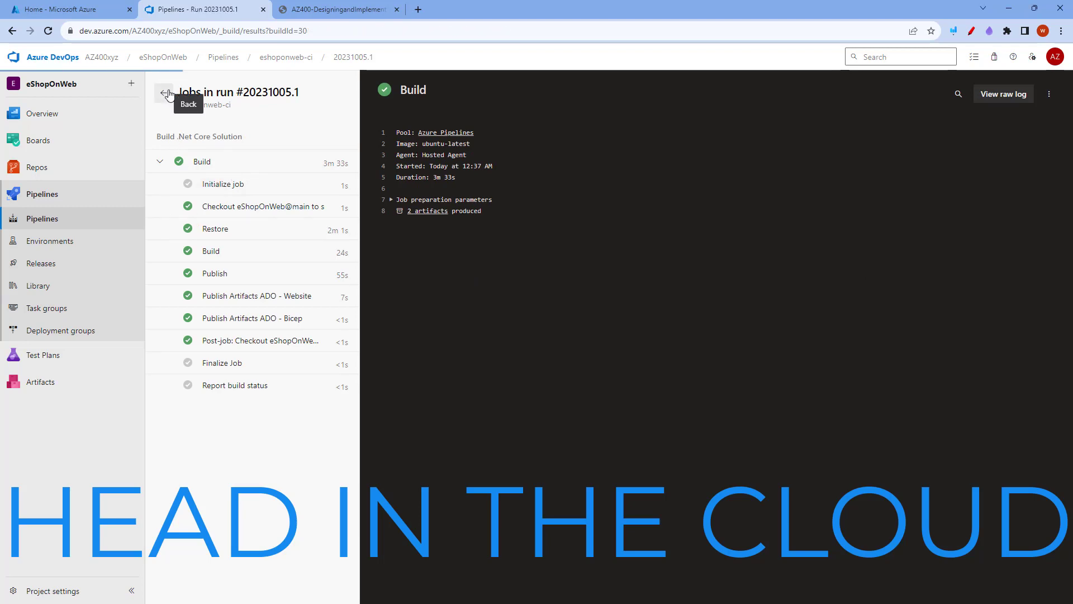
left_click(718, 283)
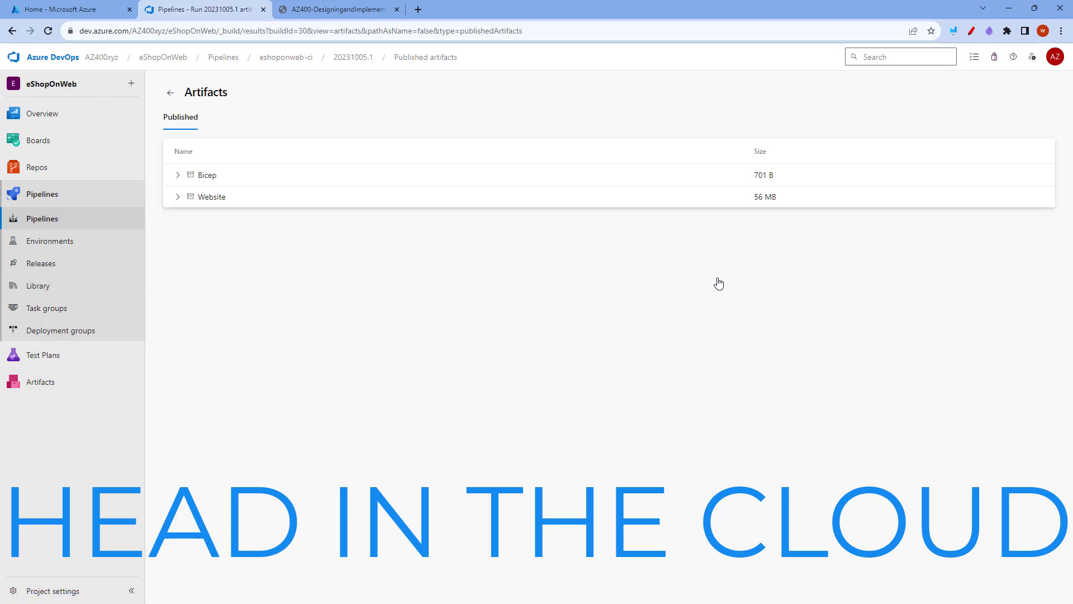
left_click(177, 197)
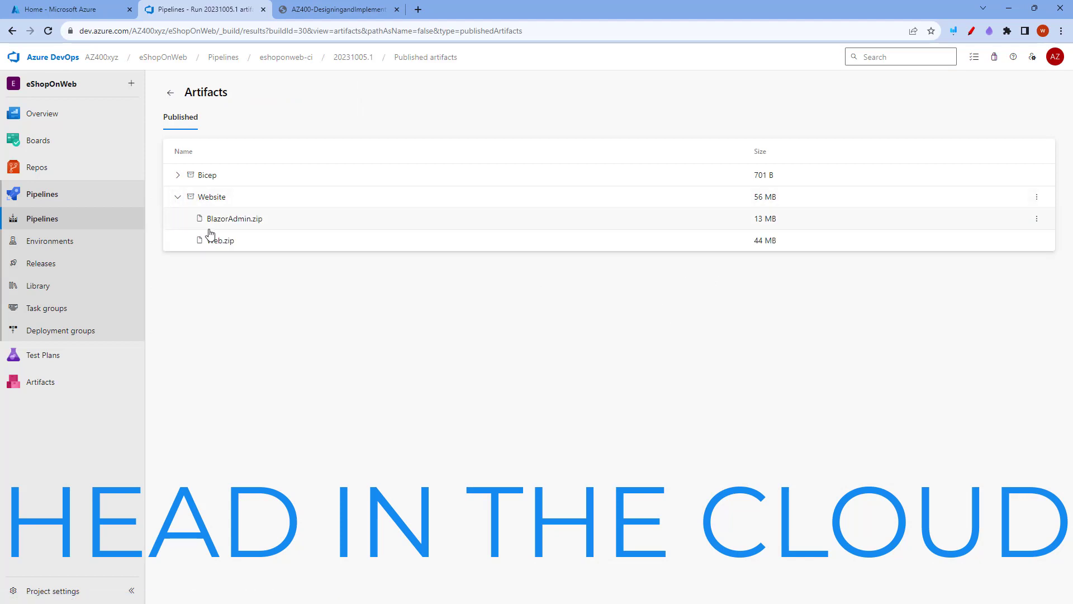
Mark the Task 1 heading on creating two Azure web apps and its description in the lab instructions
mouse_move(331, 238)
left_mouse_down()
mouse_move(397, 238)
mouse_move(486, 263)
mouse_move(353, 264)
mouse_move(337, 235)
left_mouse_up()
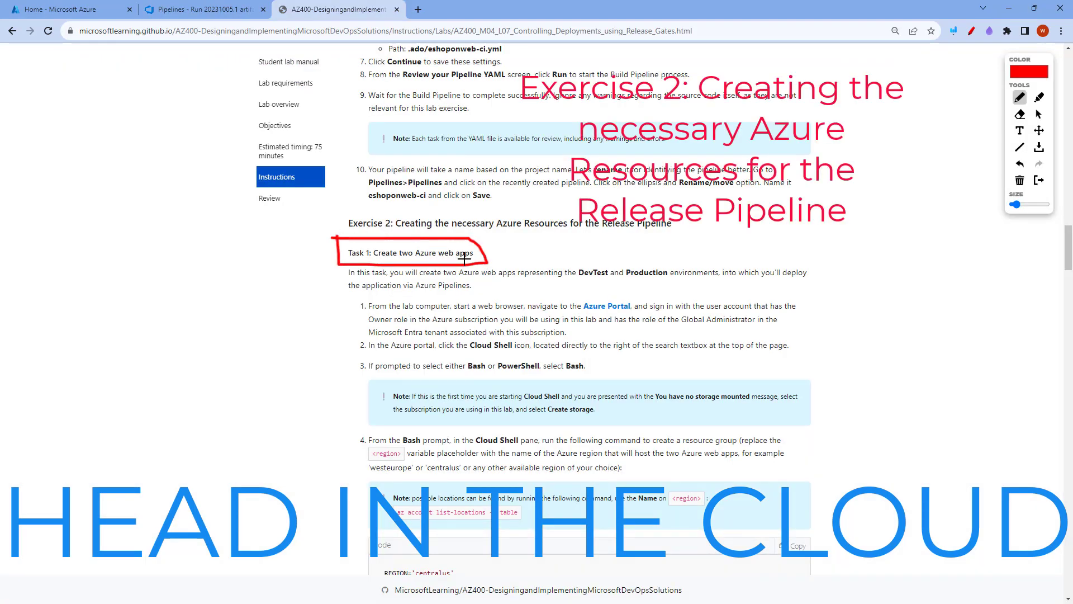
left_click_drag(579, 285, 661, 287)
left_click_drag(788, 281, 831, 283)
left_click_drag(352, 293, 468, 290)
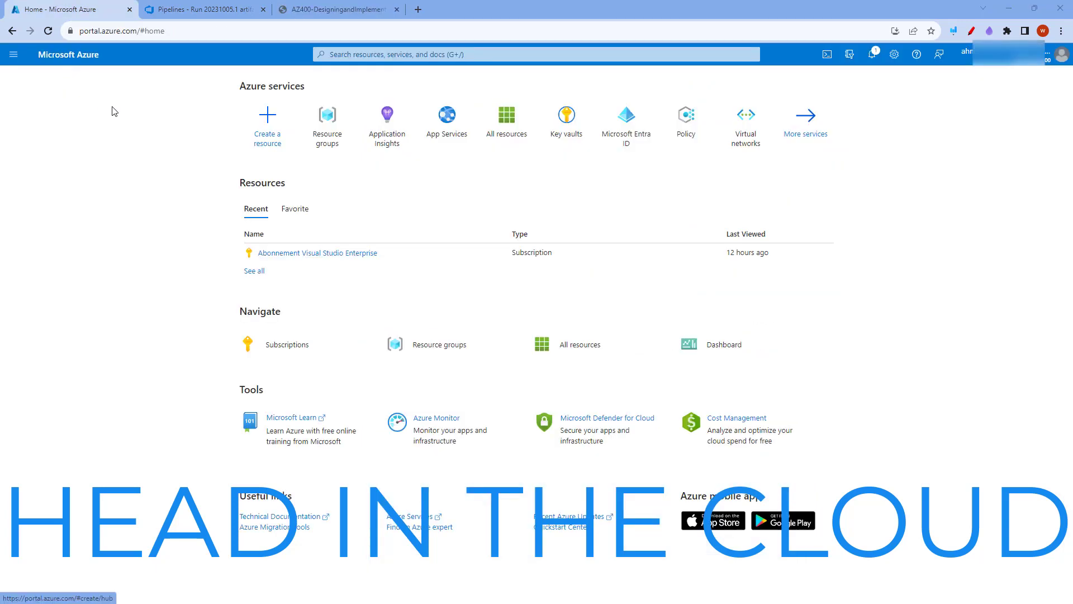
Open a maximized Bash Cloud Shell in the Azure portal and create the resource group az400m04l09-RG in region centralus
left_click(827, 54)
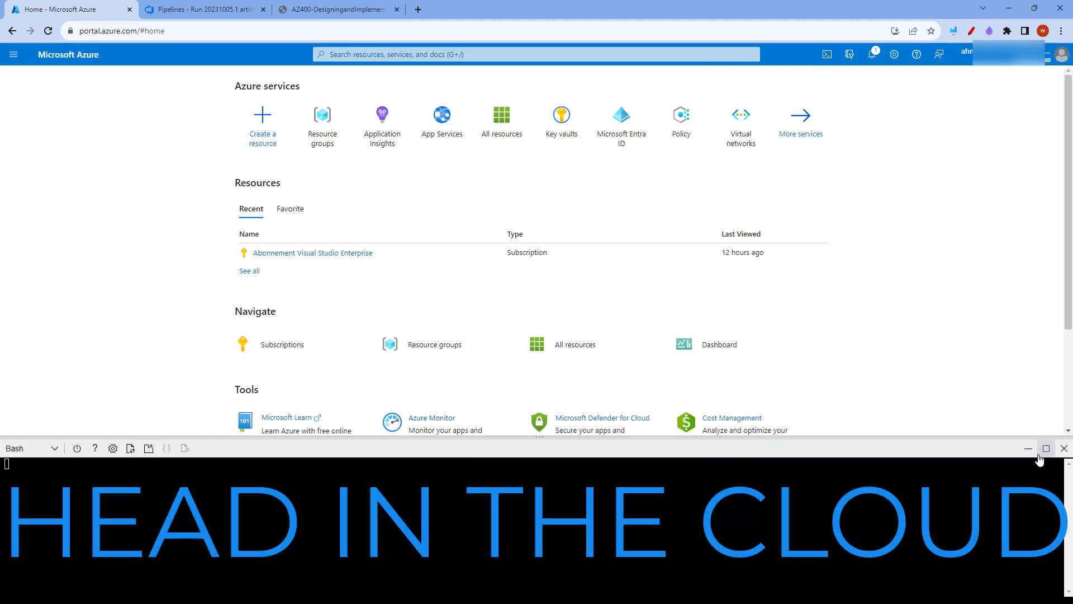
left_click(1048, 448)
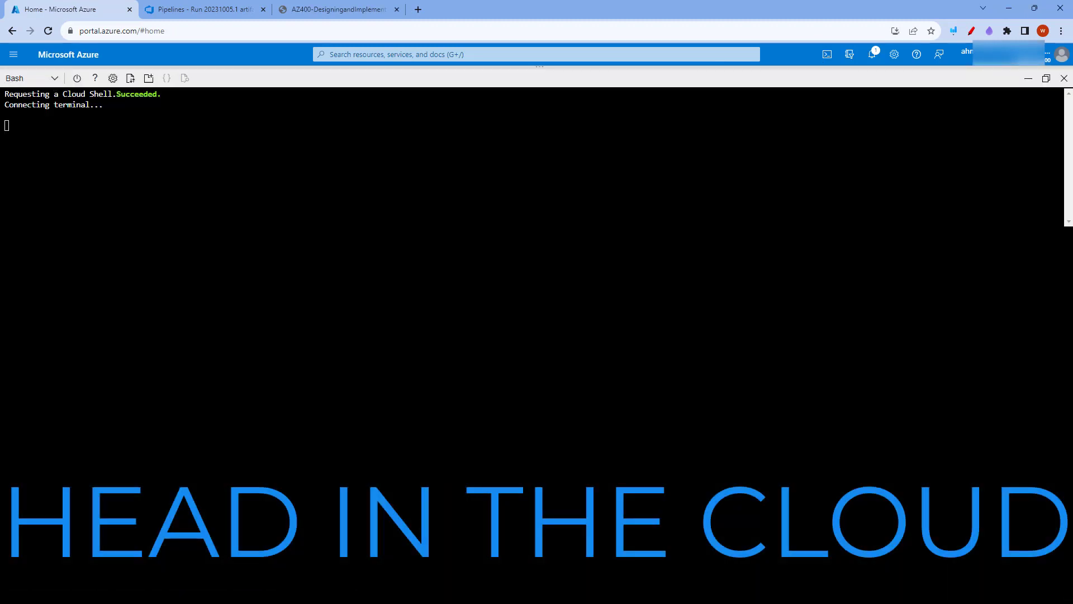
right_click(104, 208)
left_click(126, 273)
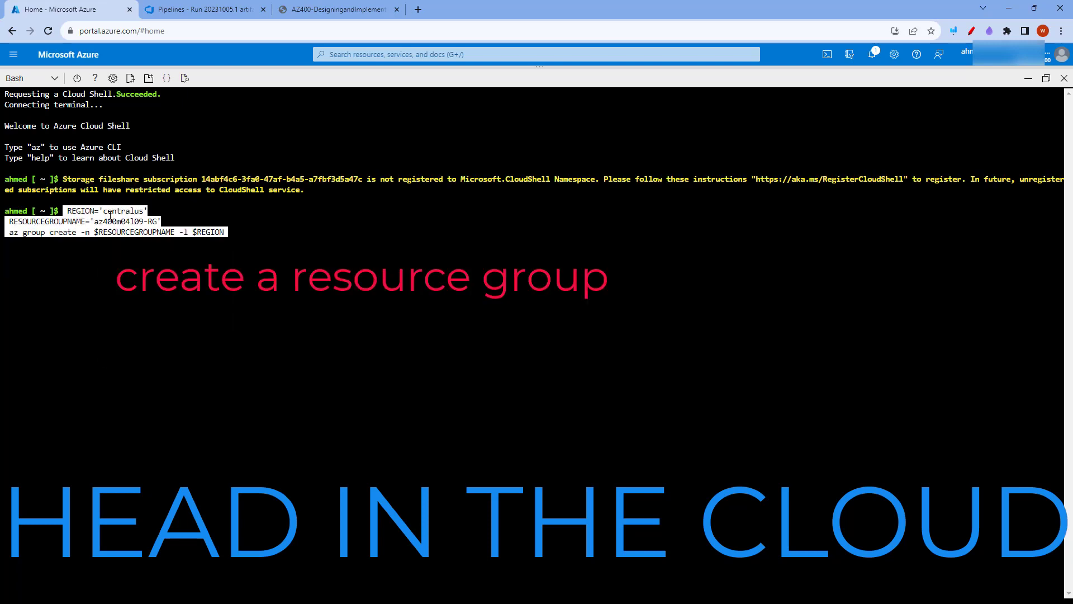
key("Return")
Create the App Service plan az400m04l09-sp1 with SKU S1 in the resource group
right_click(135, 362)
left_click(143, 448)
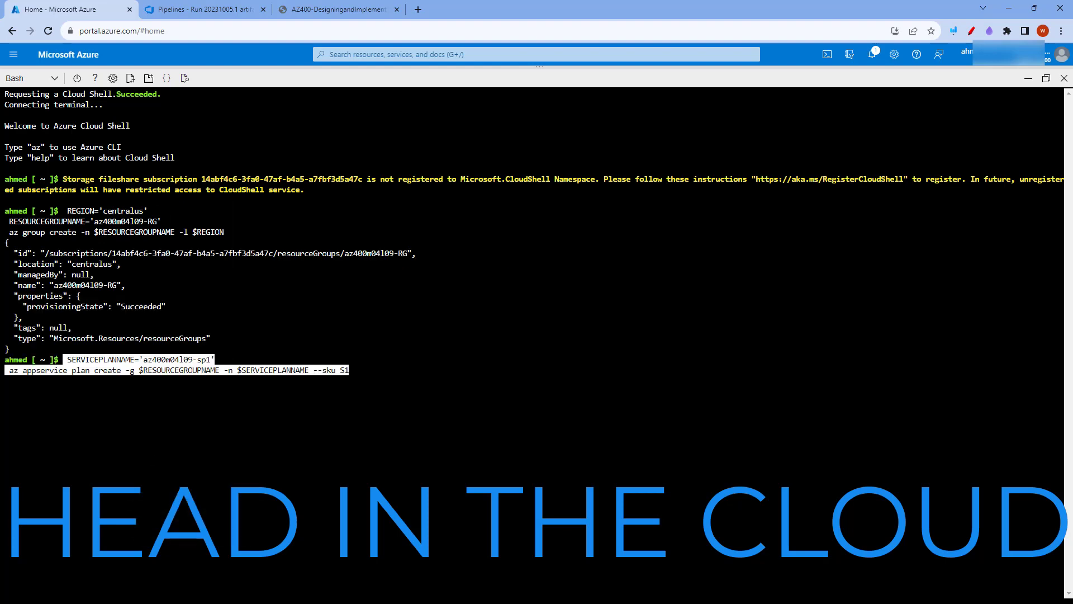
key("Left")
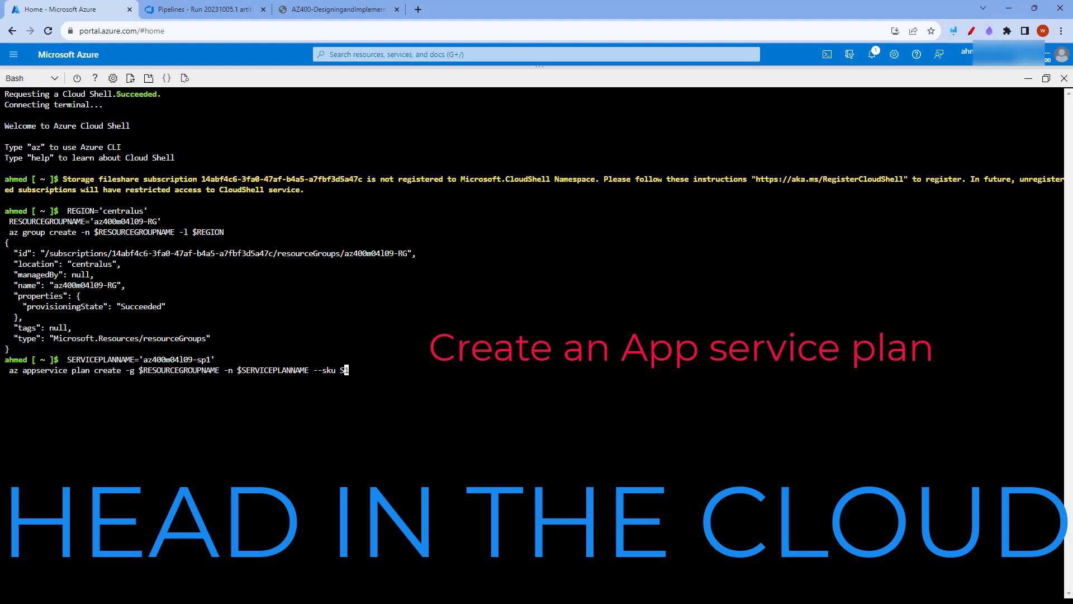
key("Return")
Set SUFFIX=$RANDOM$RANDOM and create the web apps RGATES$SUFFIX-DevTest and RGATES$SUFFIX-Prod in the service plan
right_click(180, 403)
left_click(195, 488)
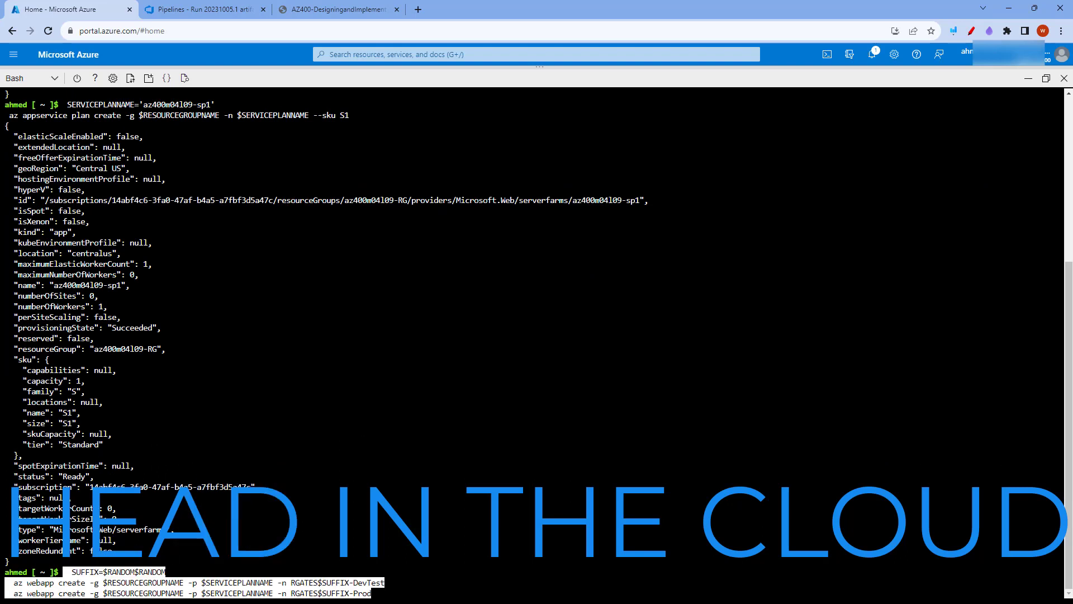
key("Left")
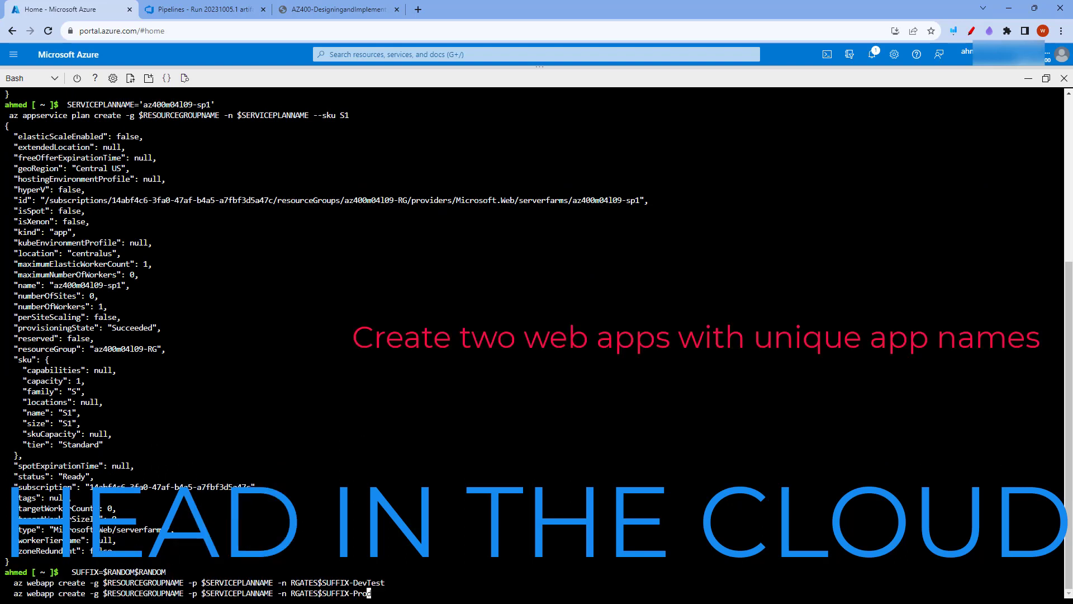
key("Return")
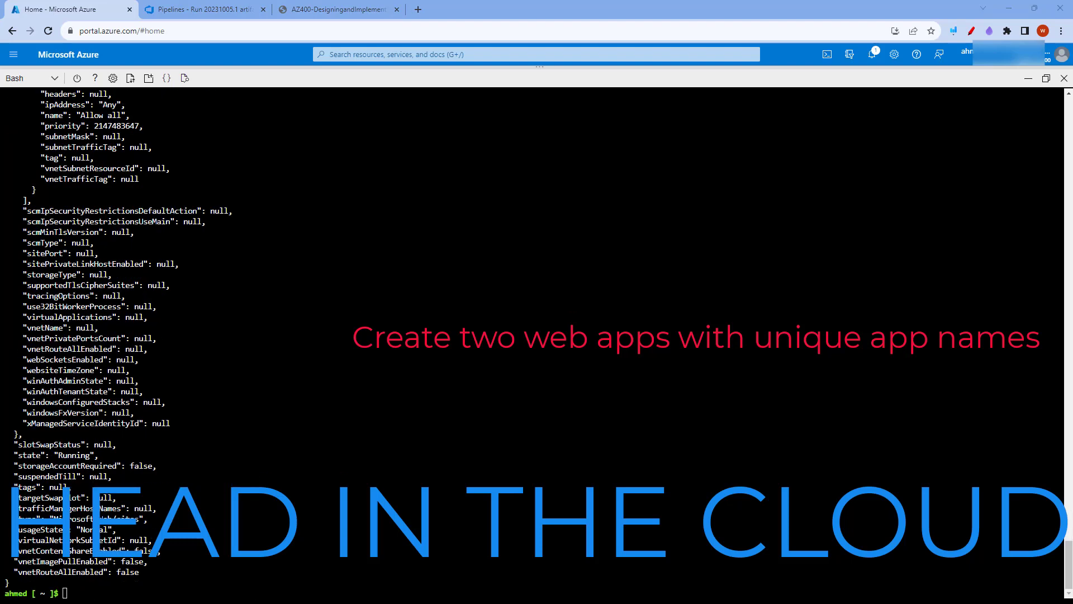
left_click(1046, 79)
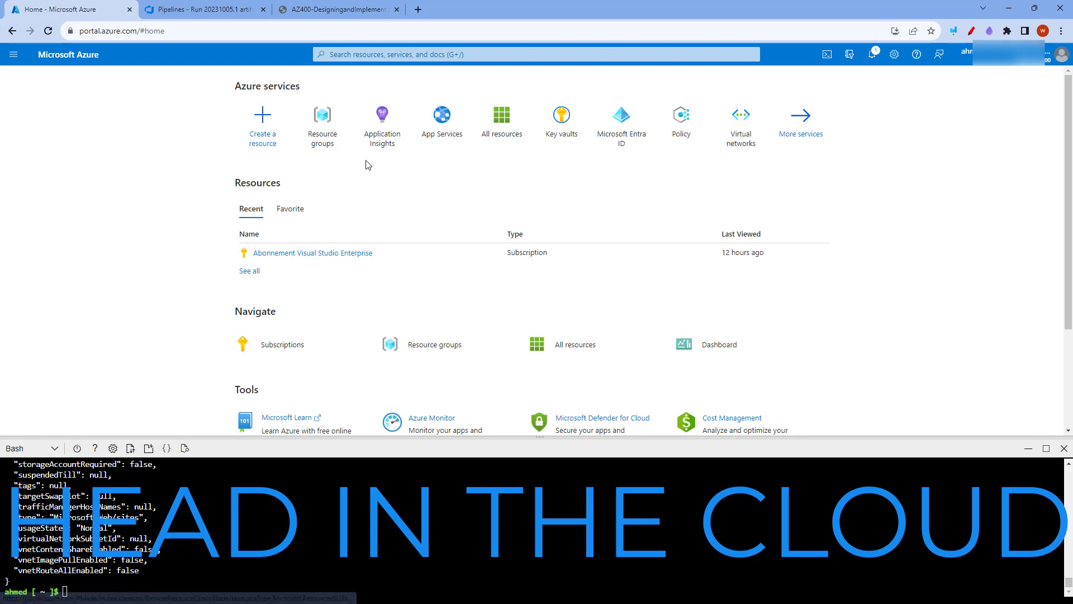
left_click(323, 129)
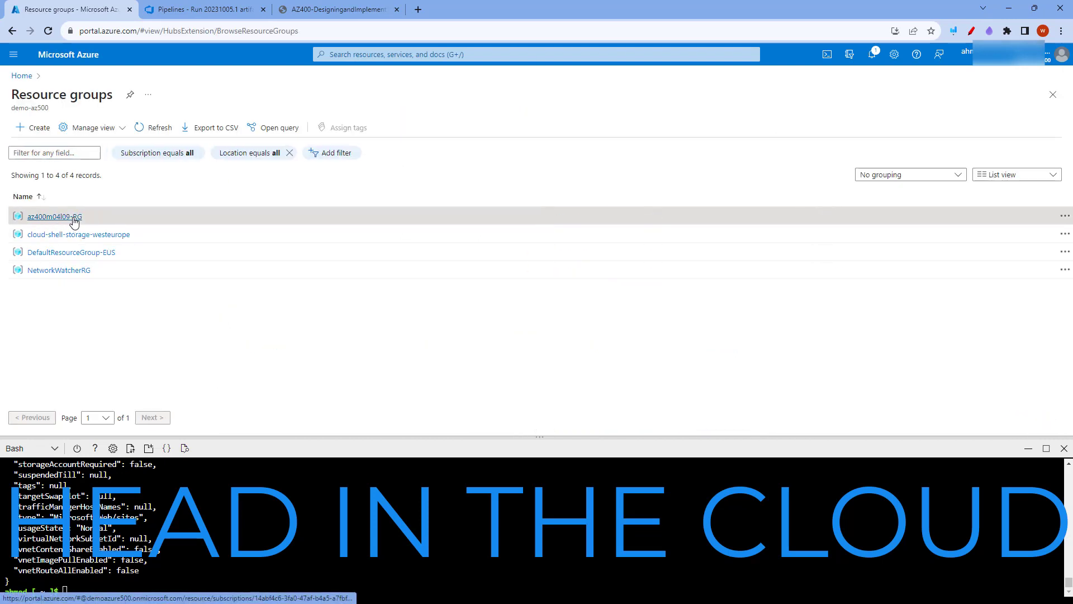
left_click(54, 217)
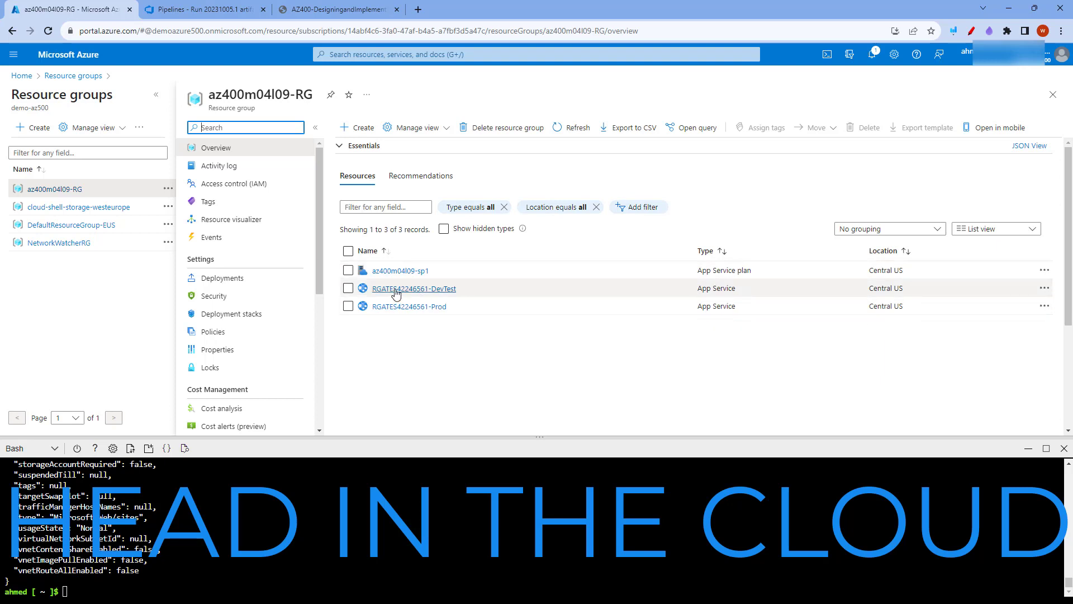
left_click(439, 293)
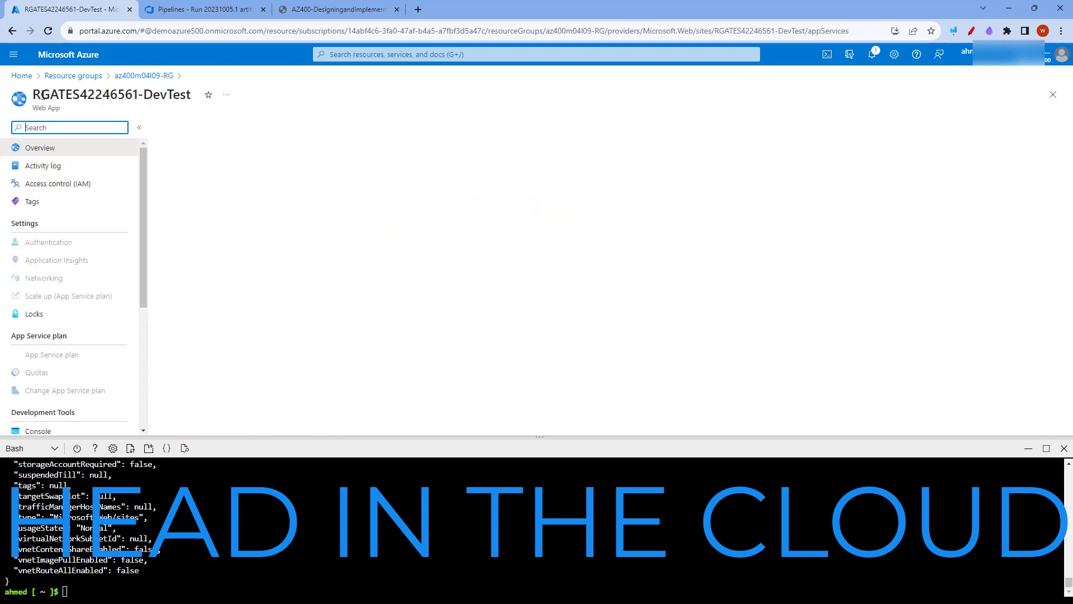
mouse_move(31, 93)
left_mouse_down()
mouse_move(197, 102)
mouse_move(35, 95)
left_mouse_up()
key("ctrl+c")
right_click(64, 91)
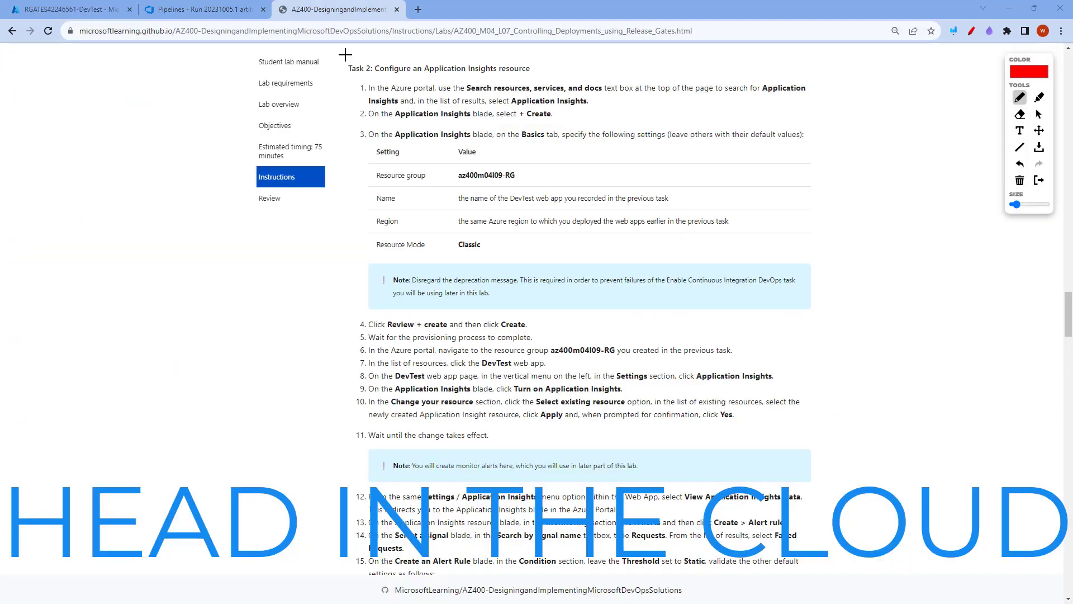
Mark the Task 2 heading and the DevTest web app name setting in the lab instructions
mouse_move(345, 54)
left_mouse_down()
mouse_move(572, 65)
mouse_move(476, 84)
mouse_move(339, 76)
mouse_move(344, 55)
left_mouse_up()
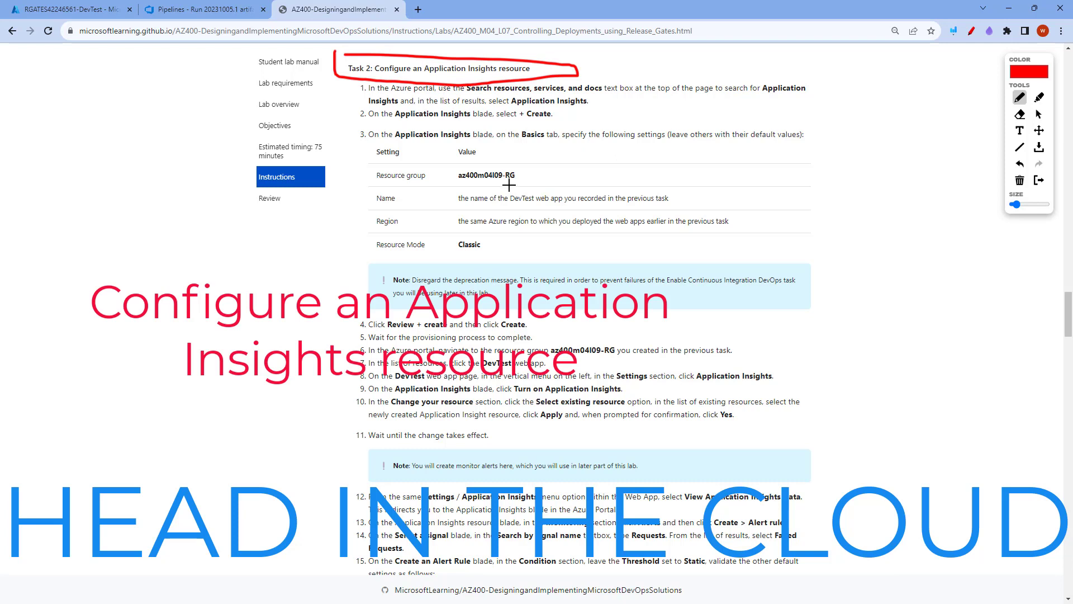
mouse_move(506, 189)
left_mouse_down()
mouse_move(571, 186)
mouse_move(572, 210)
mouse_move(509, 212)
mouse_move(507, 183)
left_mouse_up()
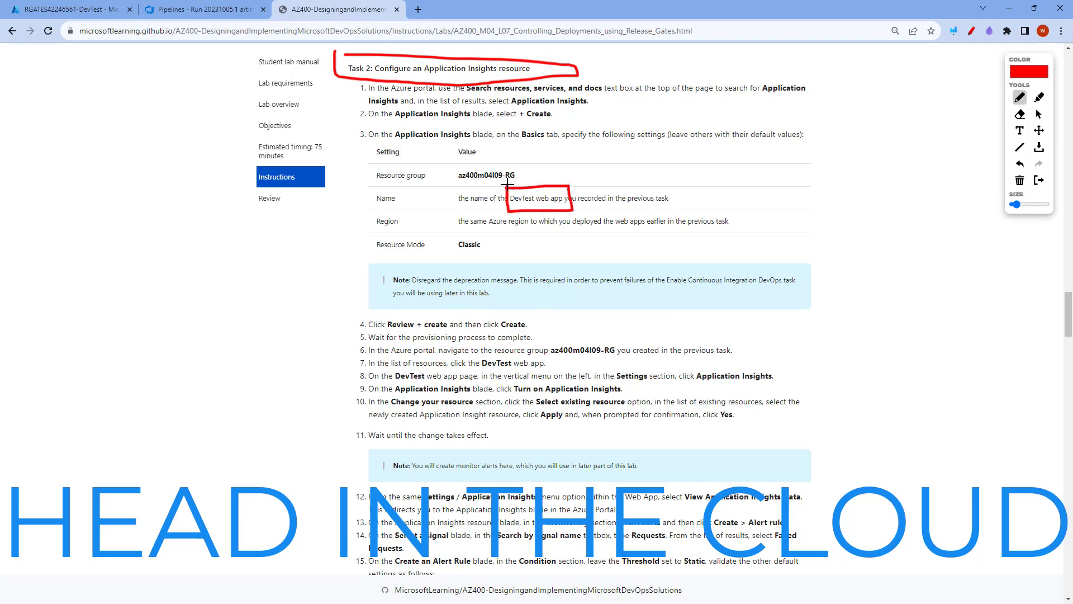
Find Application Insights in the Azure portal, minimize Cloud Shell, and start creating a new Application Insights resource
left_click(80, 9)
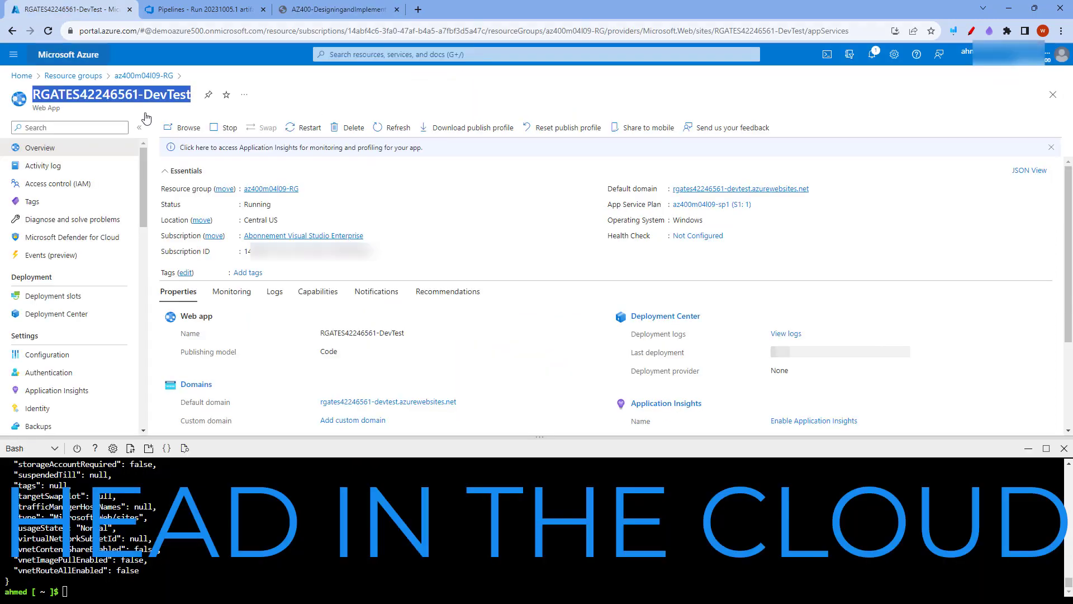
left_click(483, 52)
type("appl")
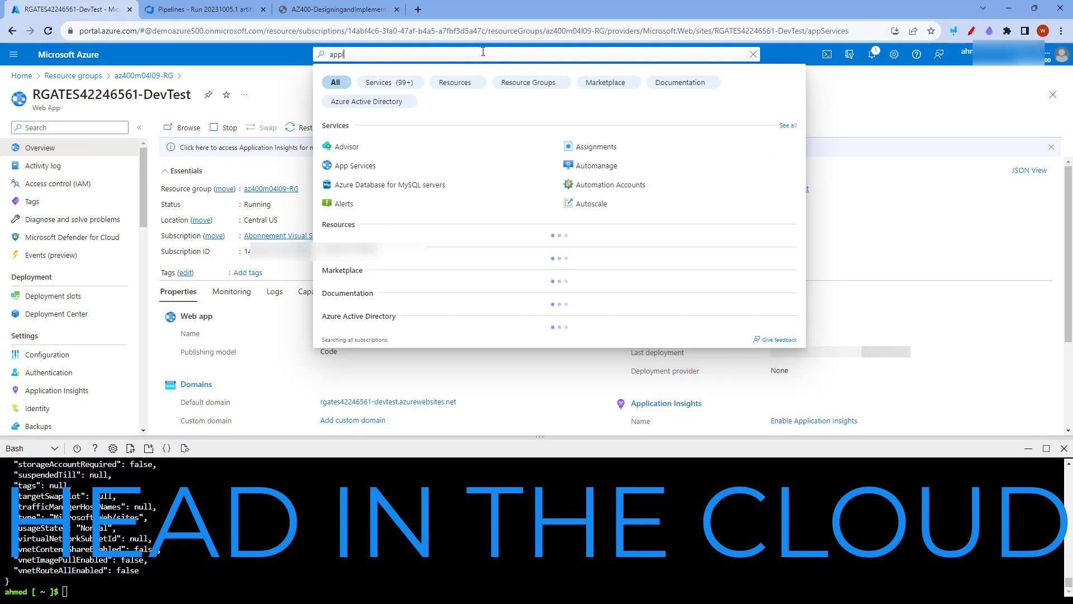
type("i")
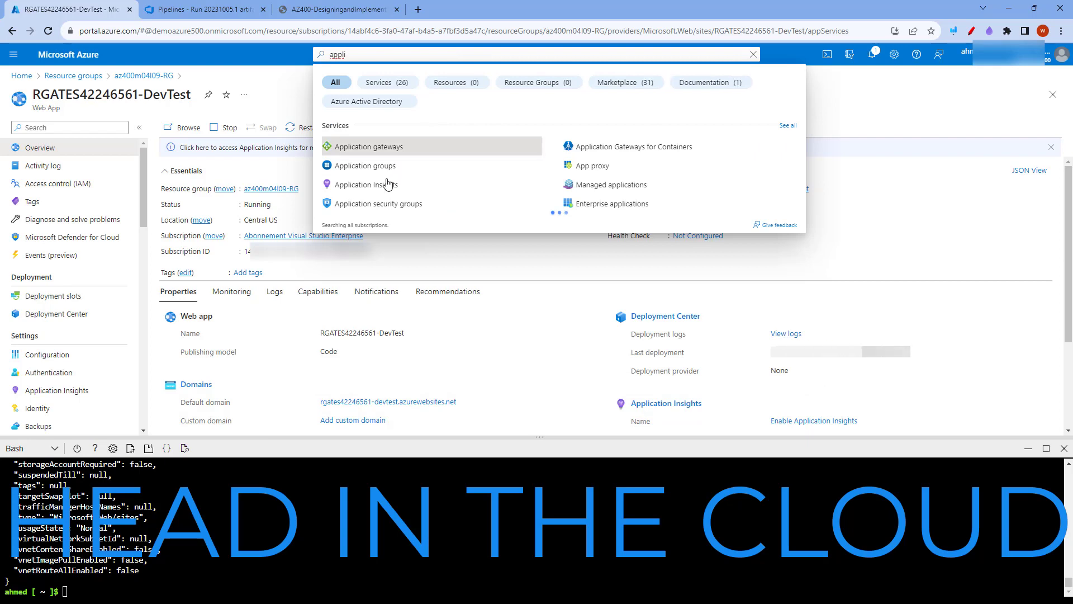
left_click(386, 184)
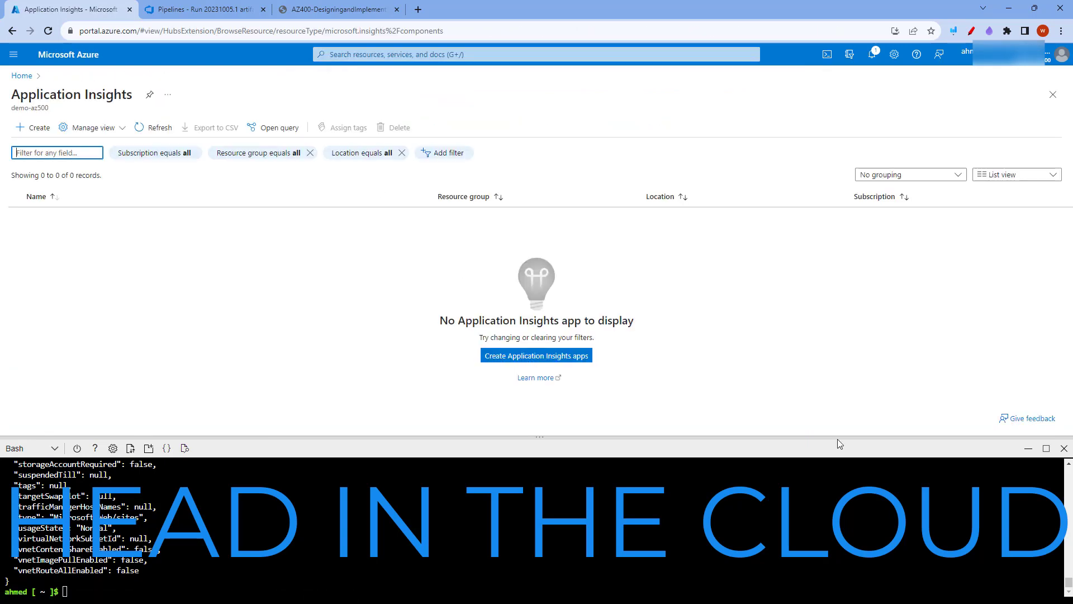
left_click(1029, 448)
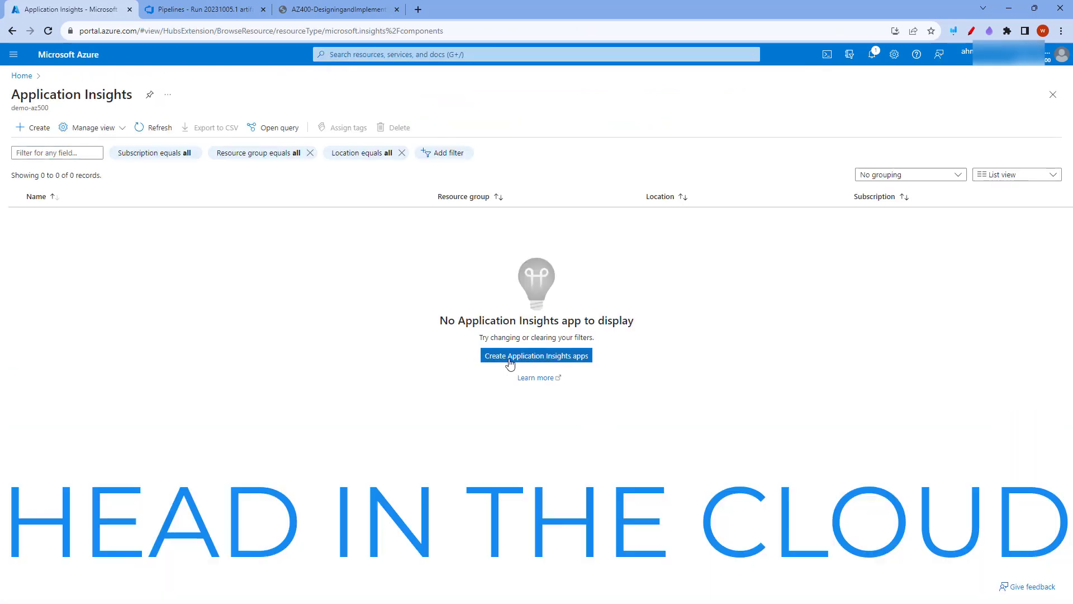
left_click(543, 359)
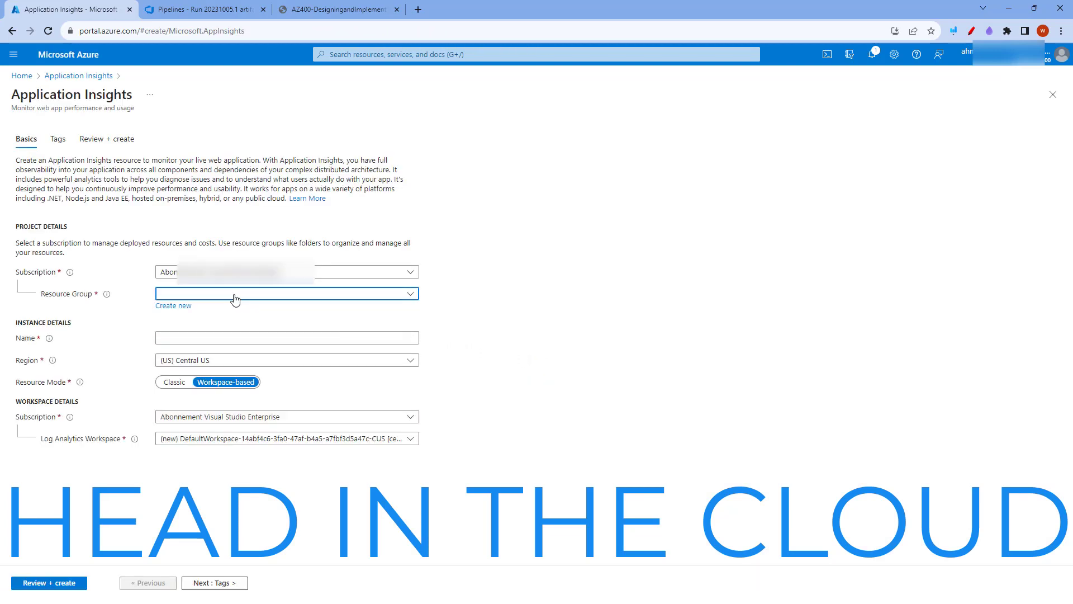
Create the Application Insights resource RGATES42246561-DevTest in resource group az400m04l09-RG with the Classic resource mode
left_click(233, 295)
left_click(205, 333)
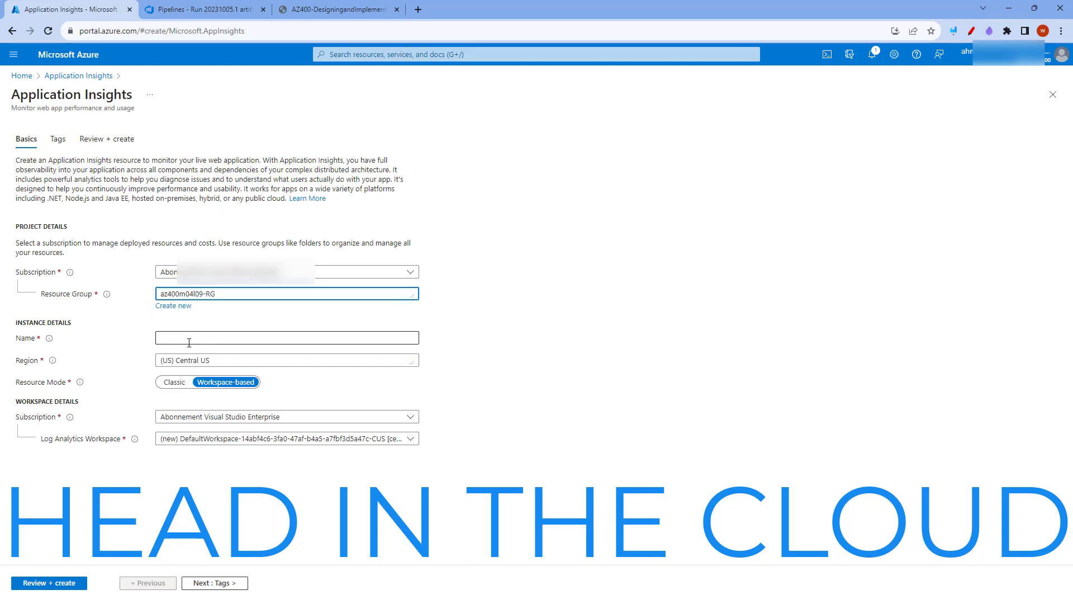
left_click(196, 337)
key("ctrl+v")
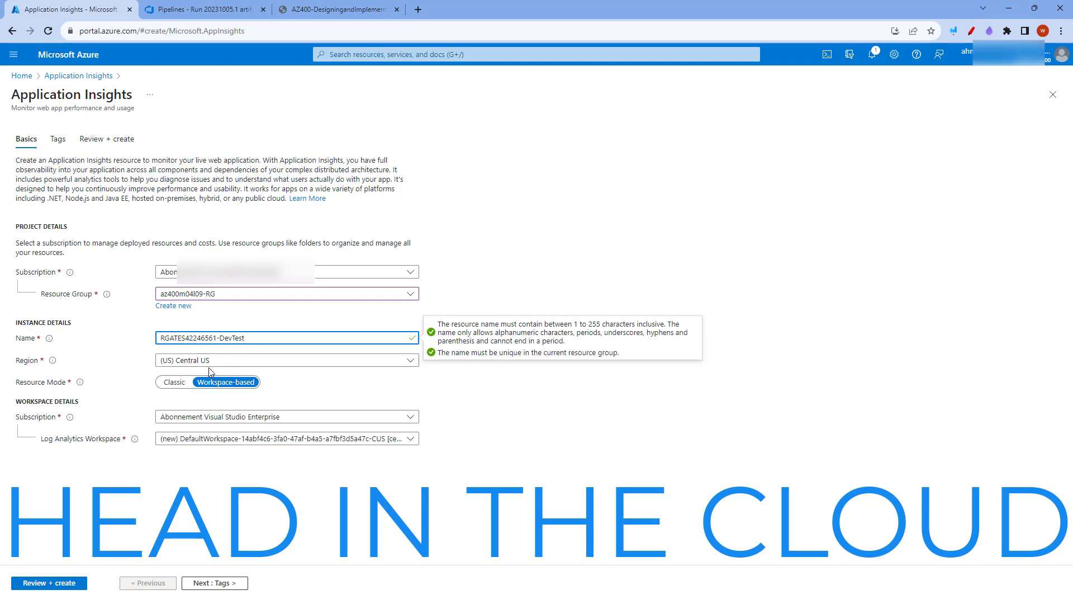
left_click(171, 385)
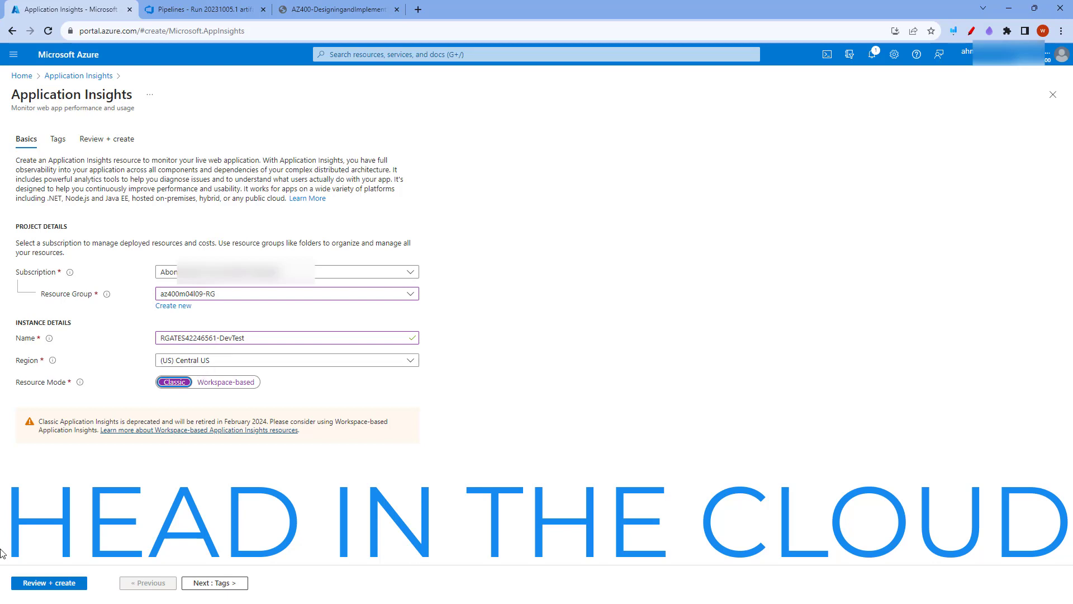
left_click(16, 581)
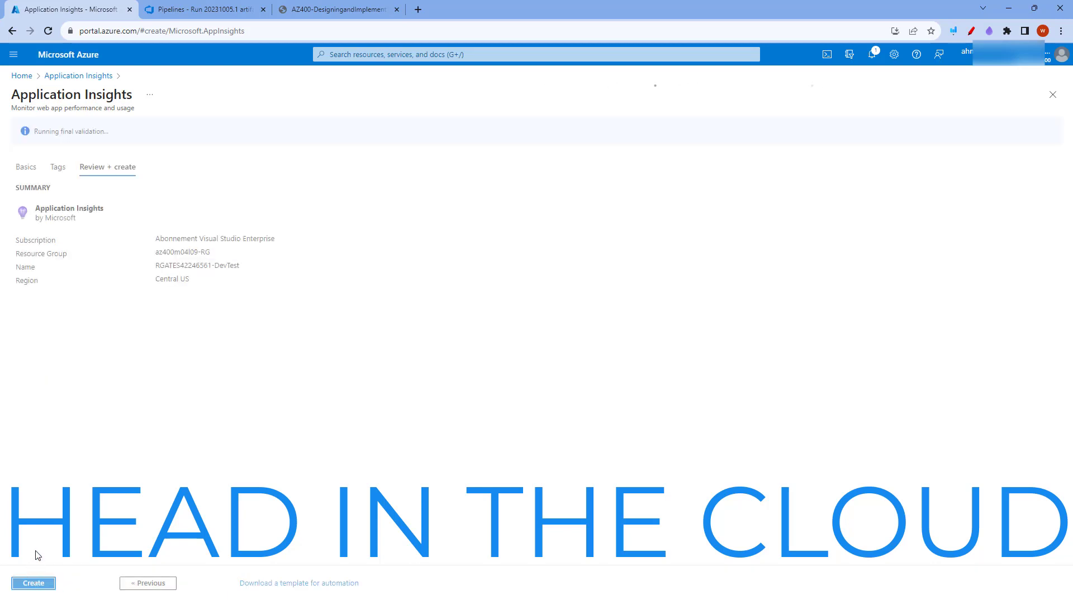
left_click(34, 582)
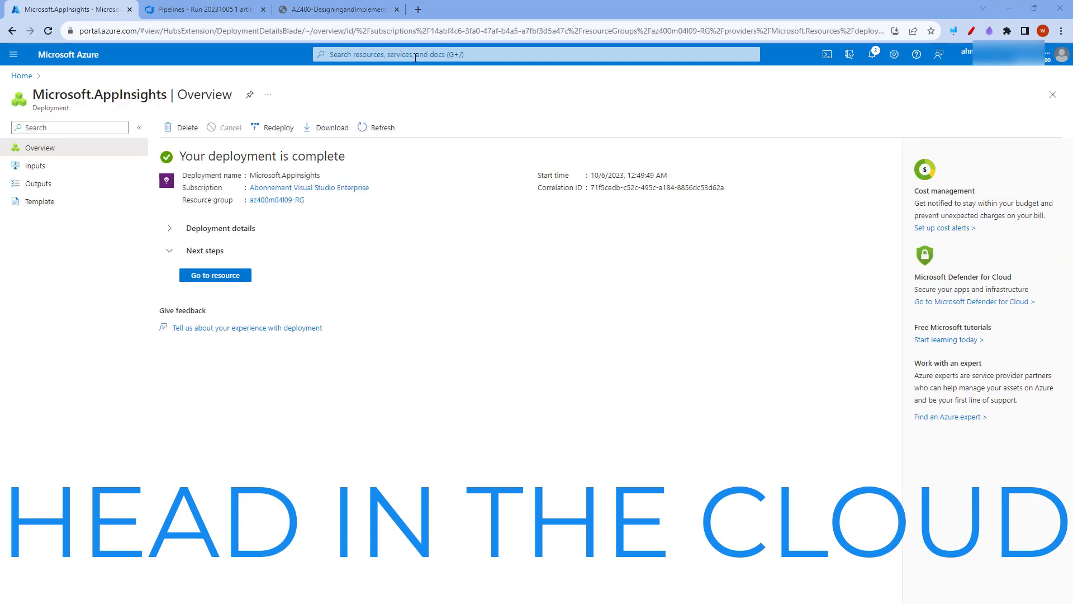
Open the RGATES42246561-DevTest web app from resource group az400m04l09-RG and turn on Application Insights for it
left_click(415, 54)
left_click(403, 240)
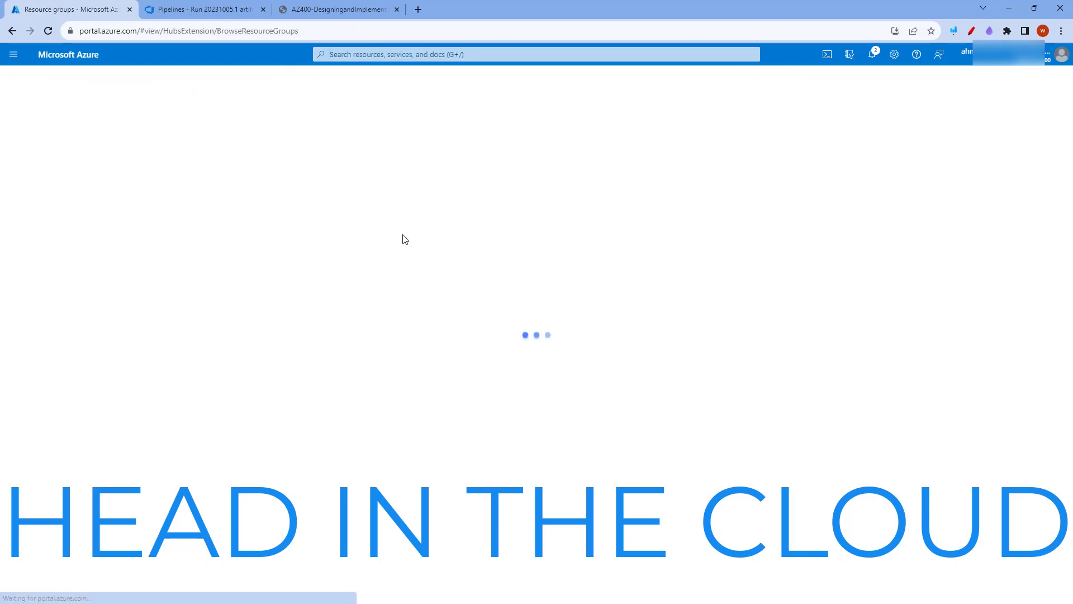
left_click(83, 272)
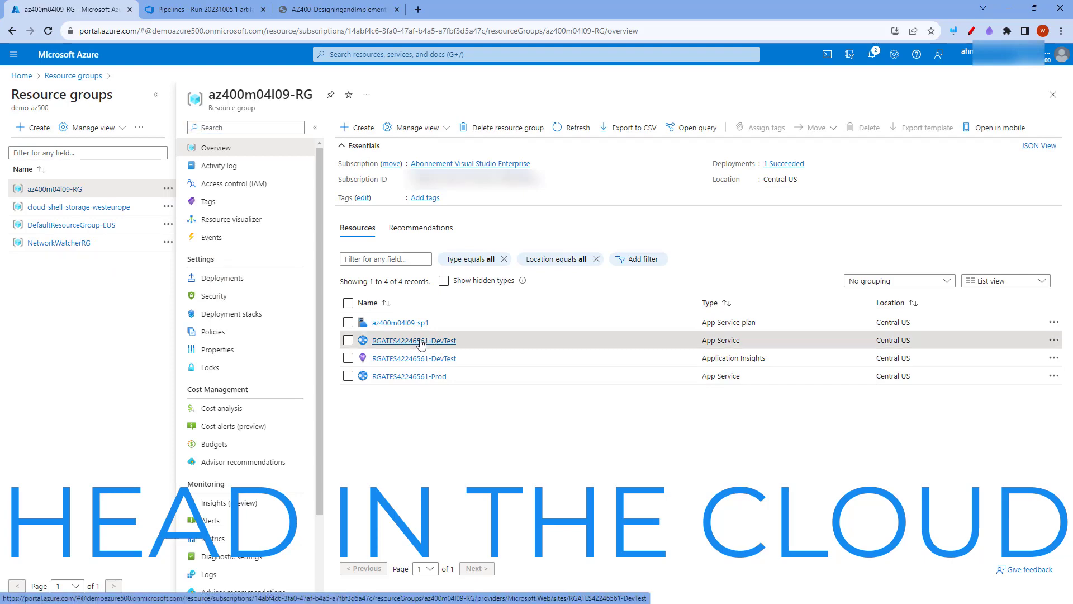
left_click(423, 342)
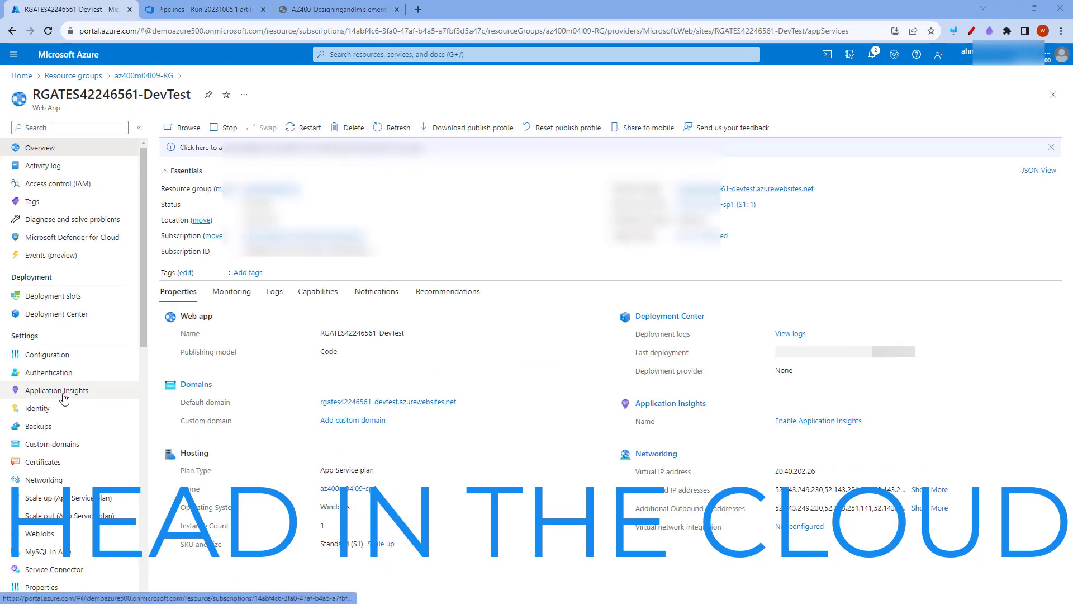
left_click(65, 398)
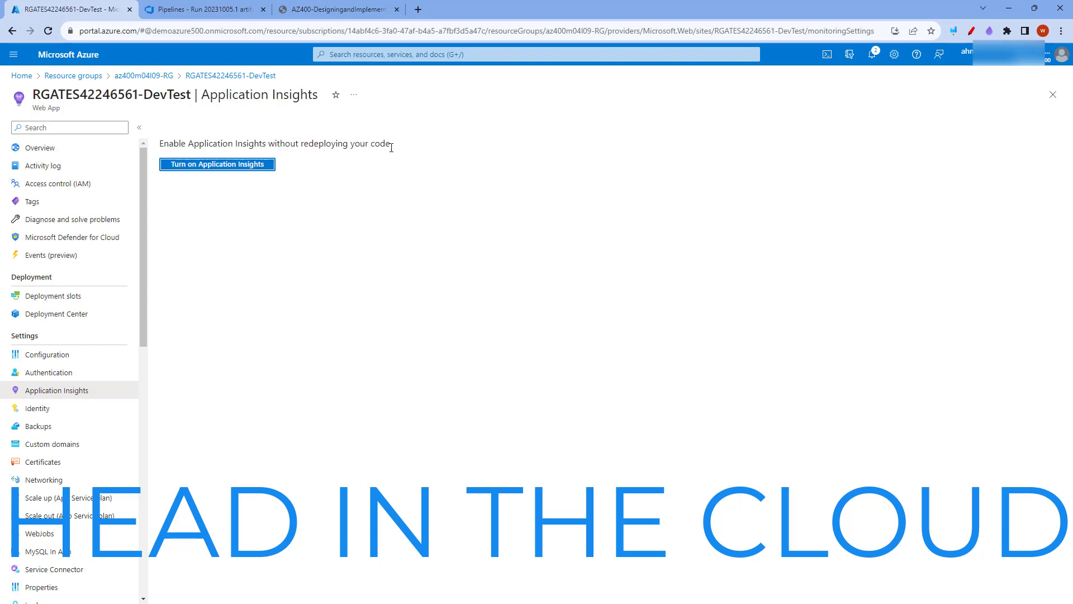
left_click(221, 171)
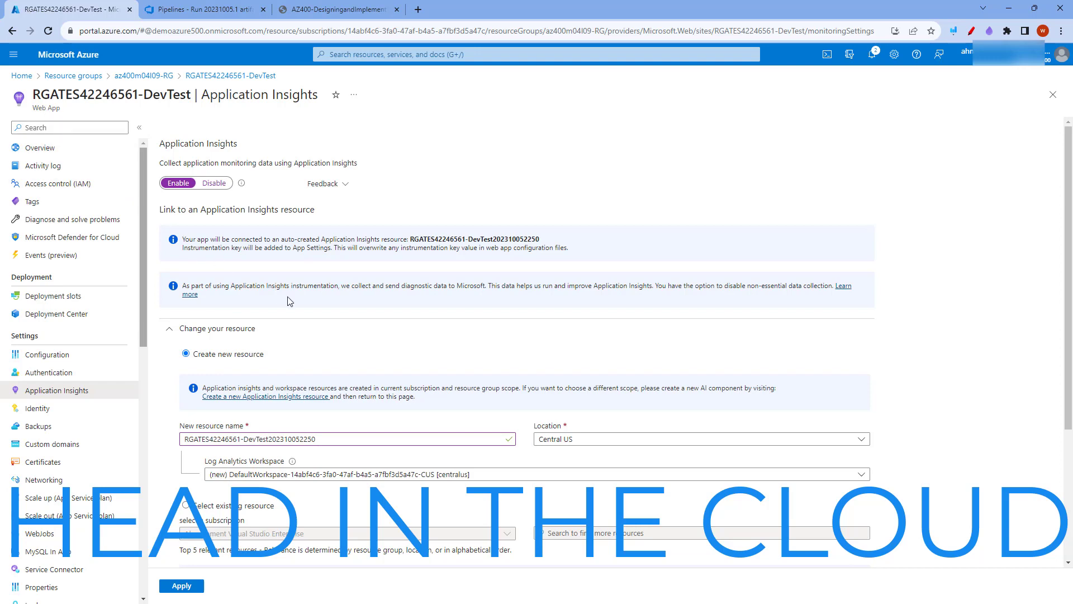
Link the web app to the existing Application Insights resource RGATES42246561-DevTest and apply the monitoring settings
scroll(290, 302, "down", 2)
left_click(186, 393)
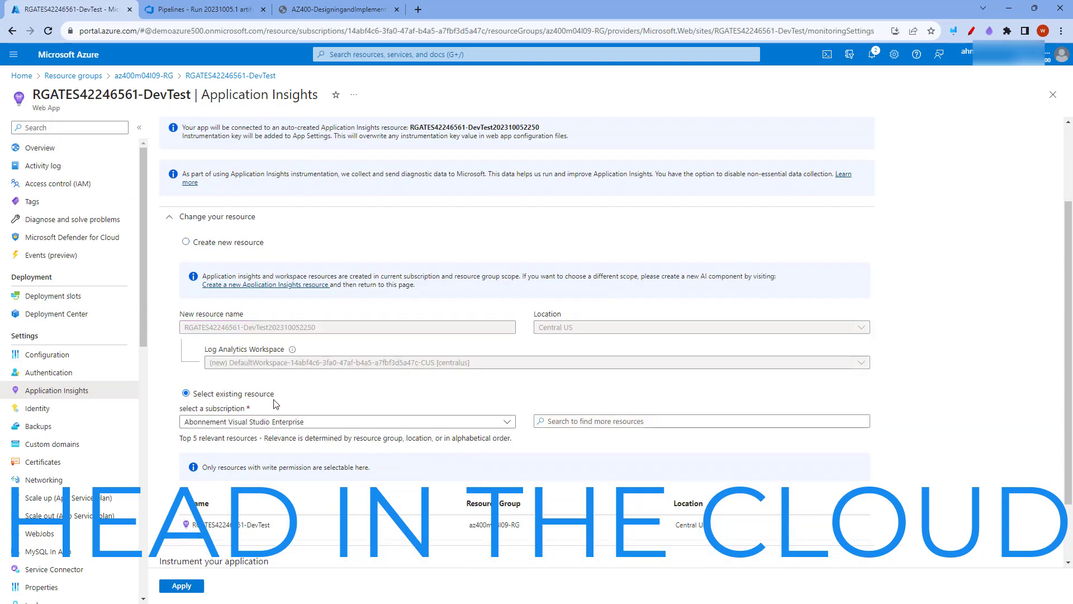
scroll(274, 403, "down", 2)
left_click(236, 449)
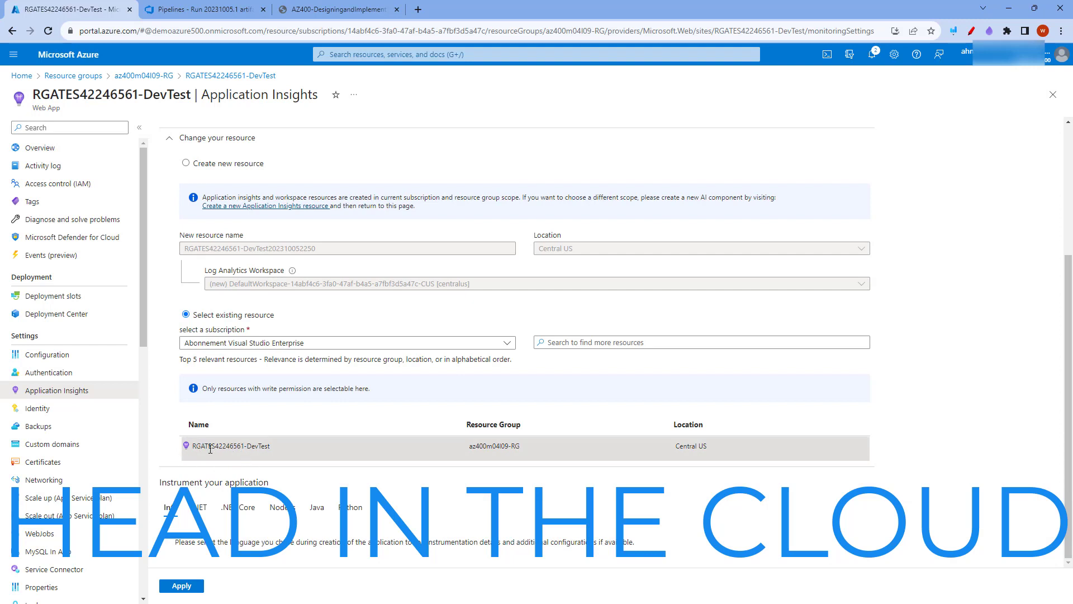
left_click(184, 586)
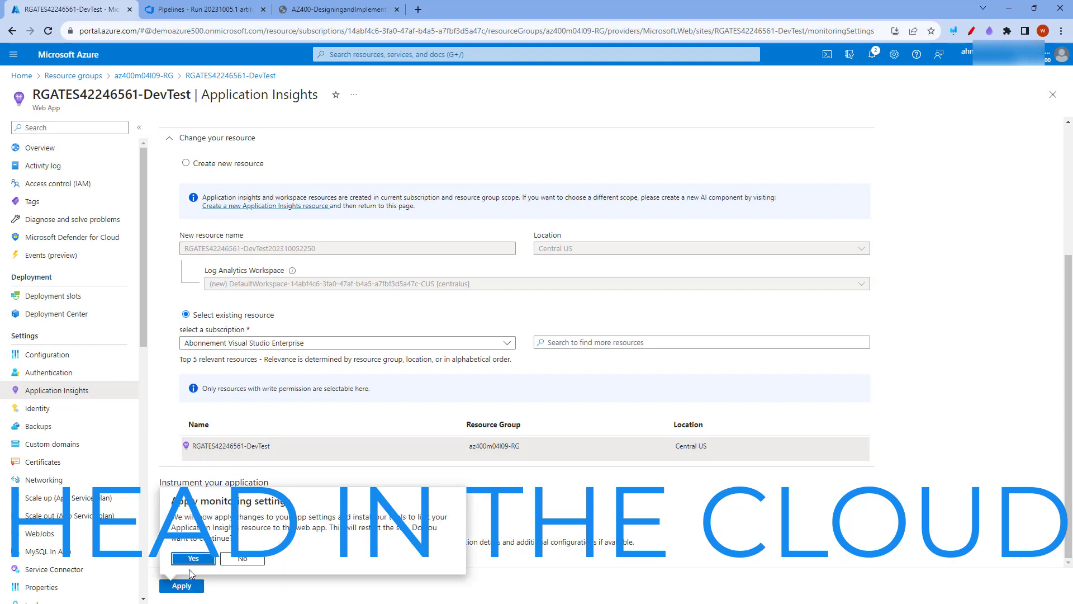
left_click(193, 559)
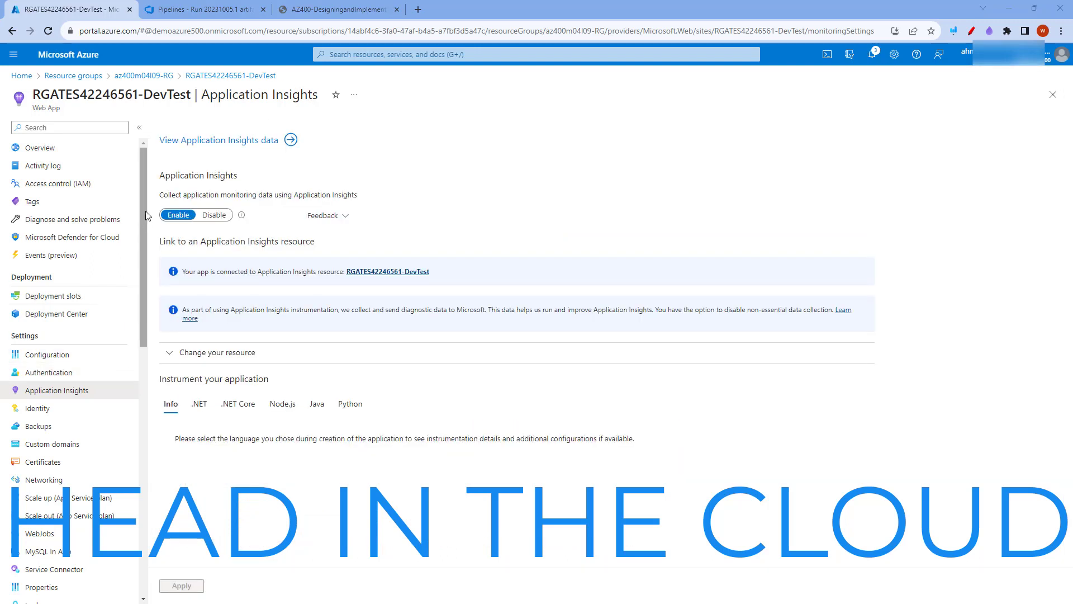
Open the web app's Application Insights data and start a new alert rule on the Failed requests signal
left_click_drag(33, 94, 192, 95)
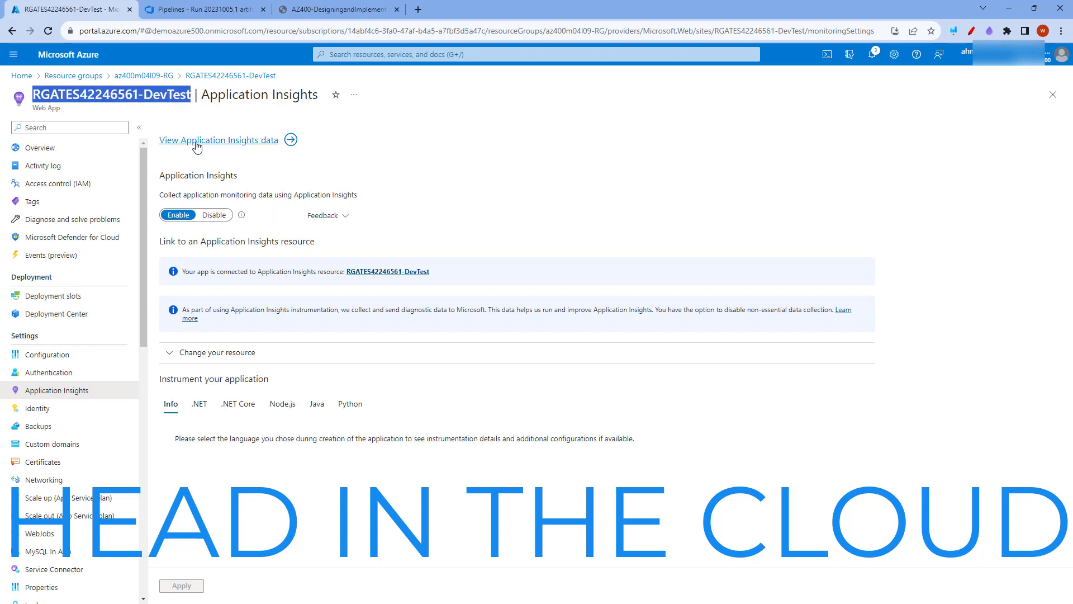
left_click(225, 146)
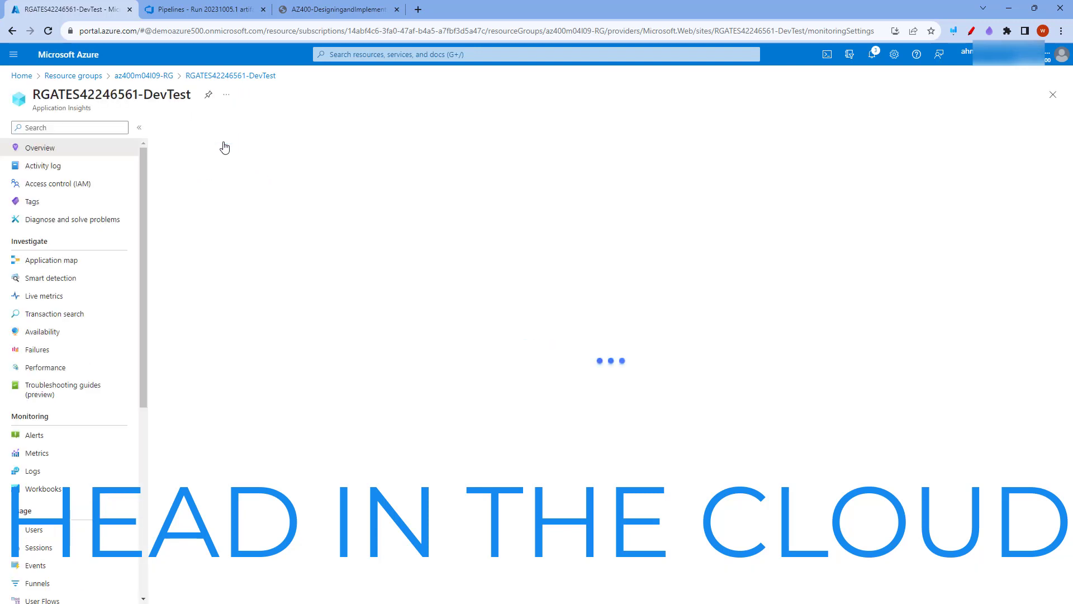
left_click(33, 437)
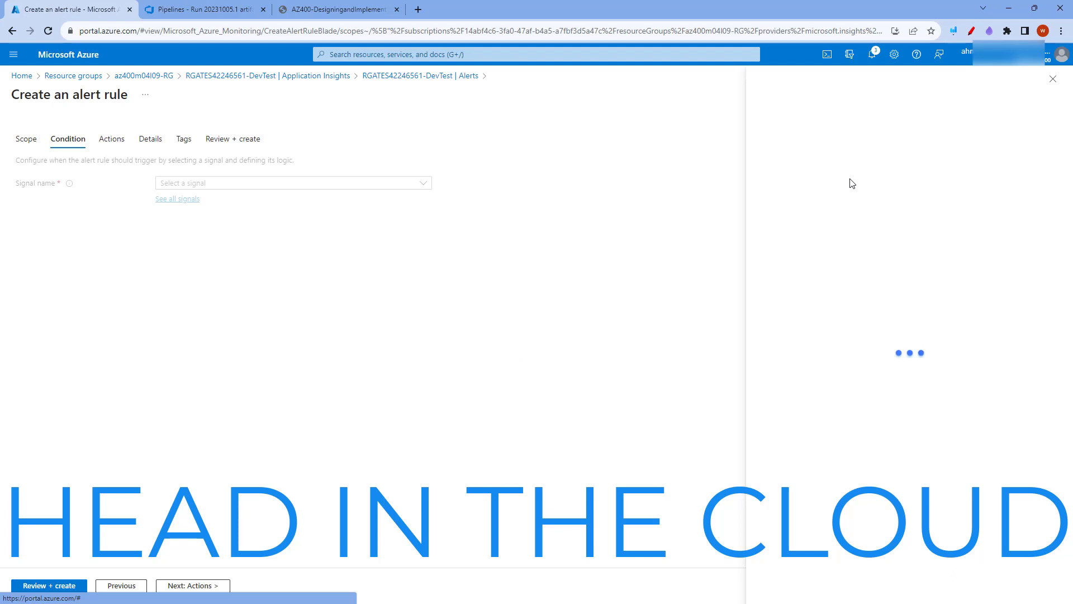
left_click(701, 117)
type("request")
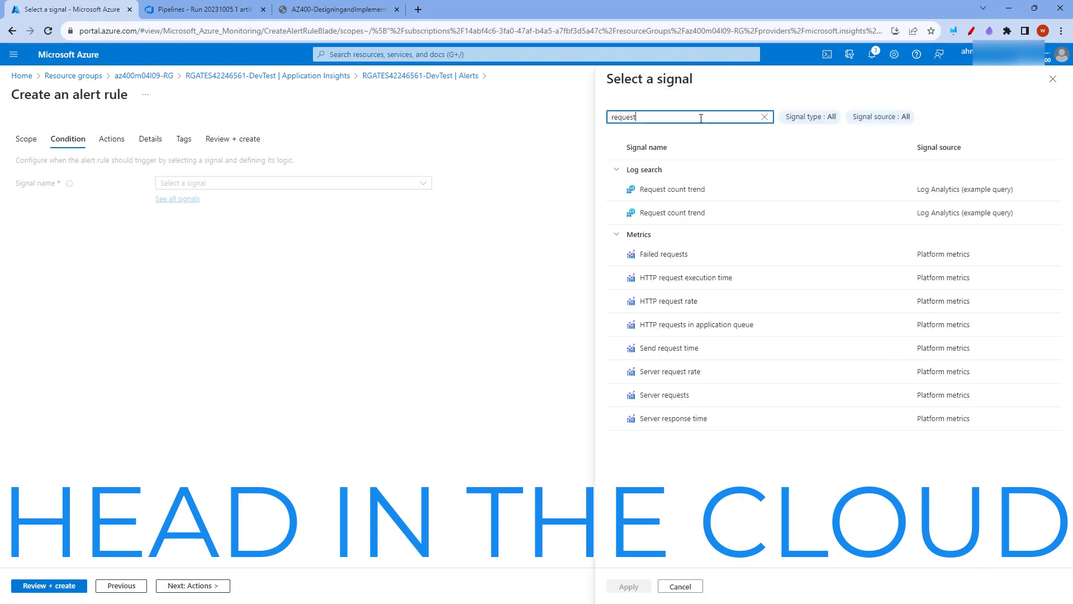
left_click(665, 254)
left_click(629, 586)
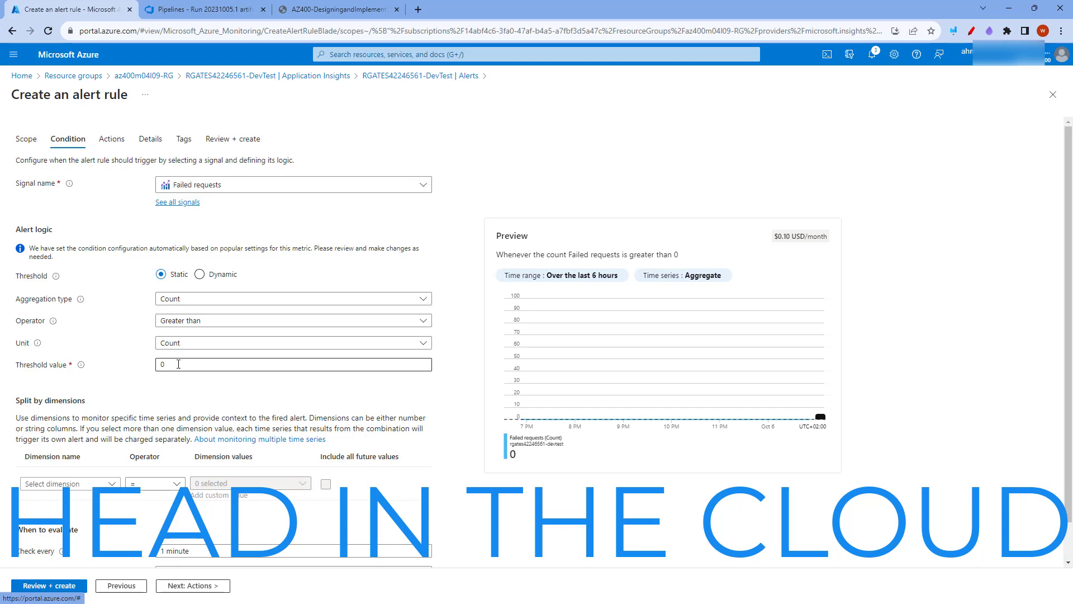
Keep the default alert condition without an action group and set the alert rule's severity to 2 - Warning
left_click(202, 585)
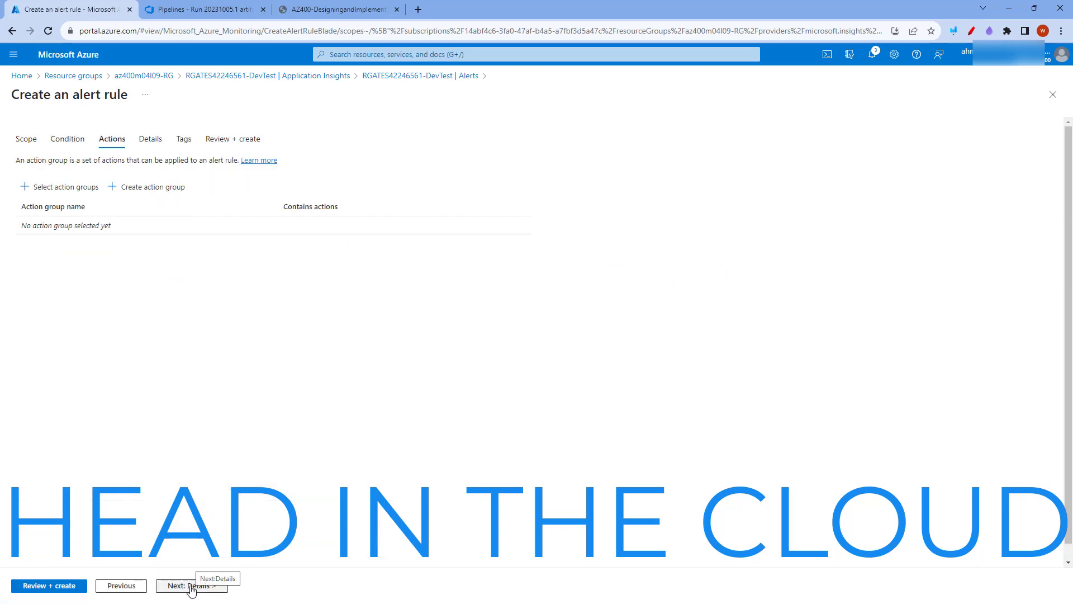
left_click(191, 587)
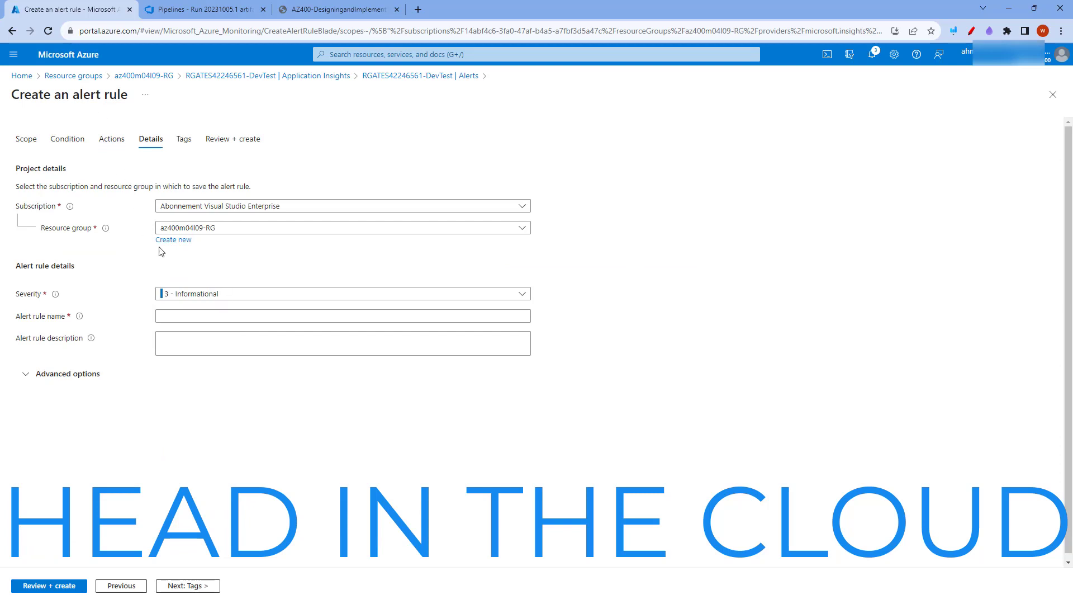
left_click(246, 296)
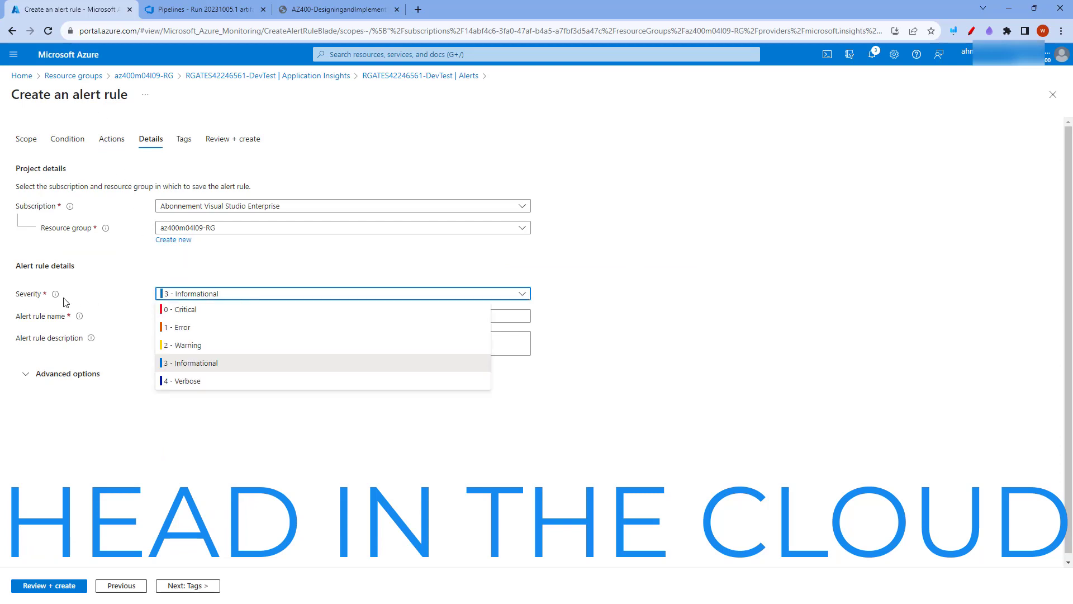
left_click(187, 345)
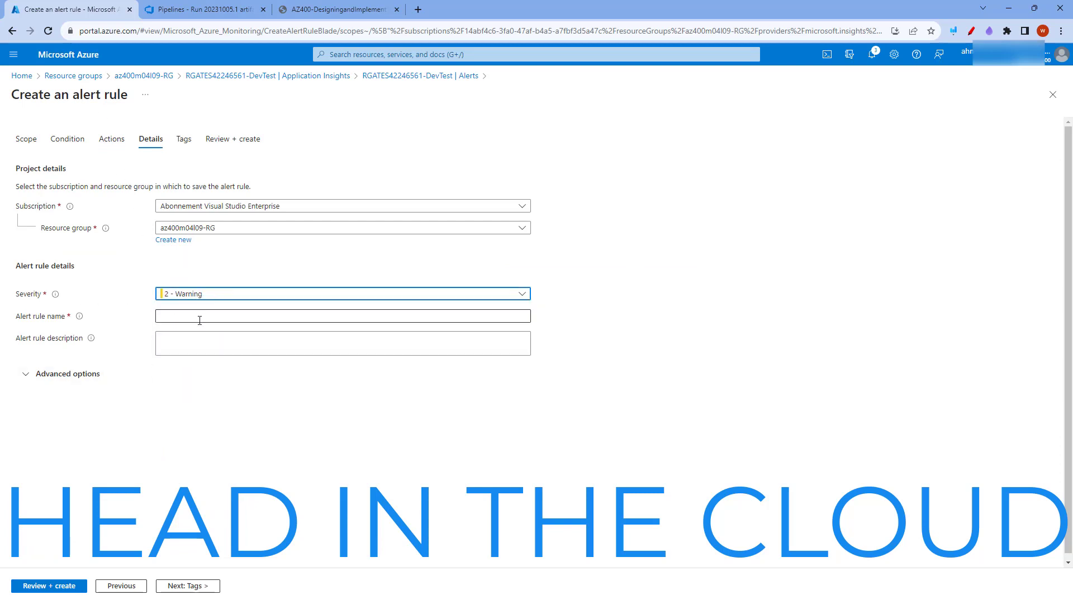
Name the alert rule RGATESDevTest_FailedRequests, turn off automatic alert resolution and create the rule
left_click(171, 315)
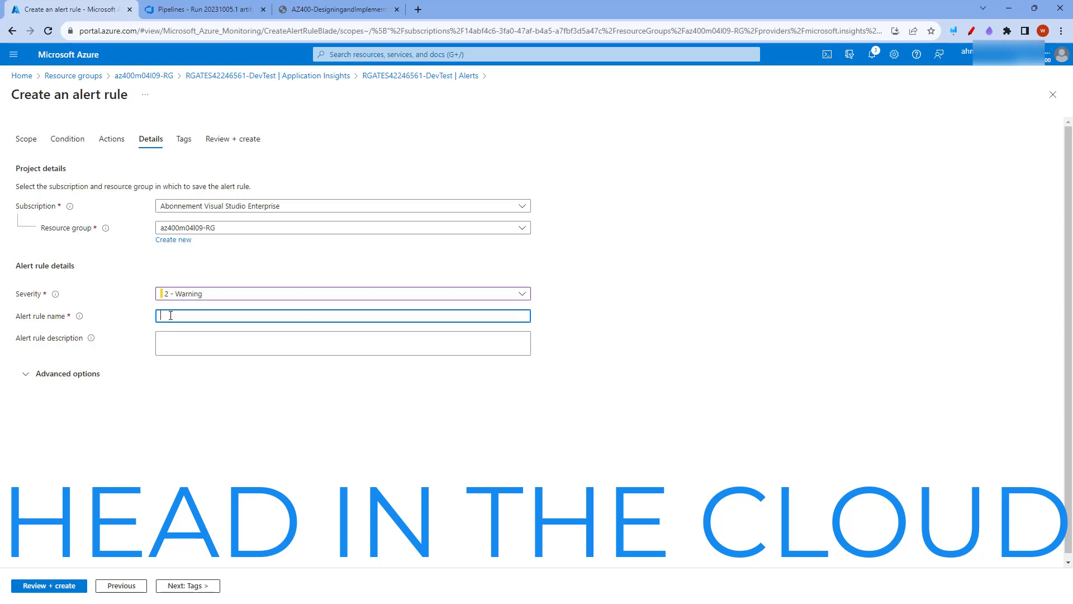
type("RGATESDevTest_FailedRequests")
left_click(25, 374)
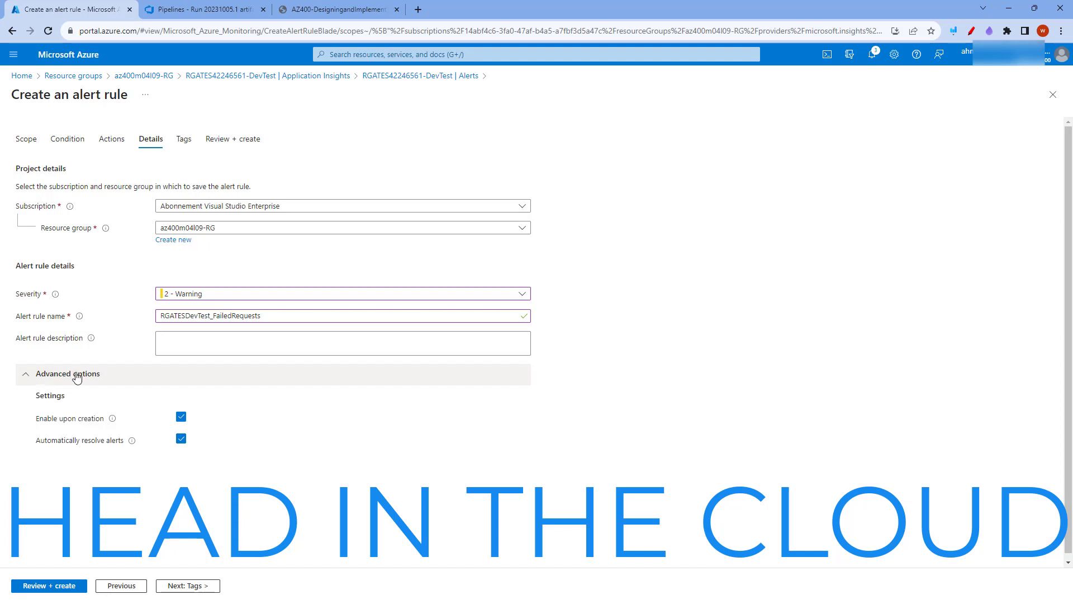
left_click(181, 438)
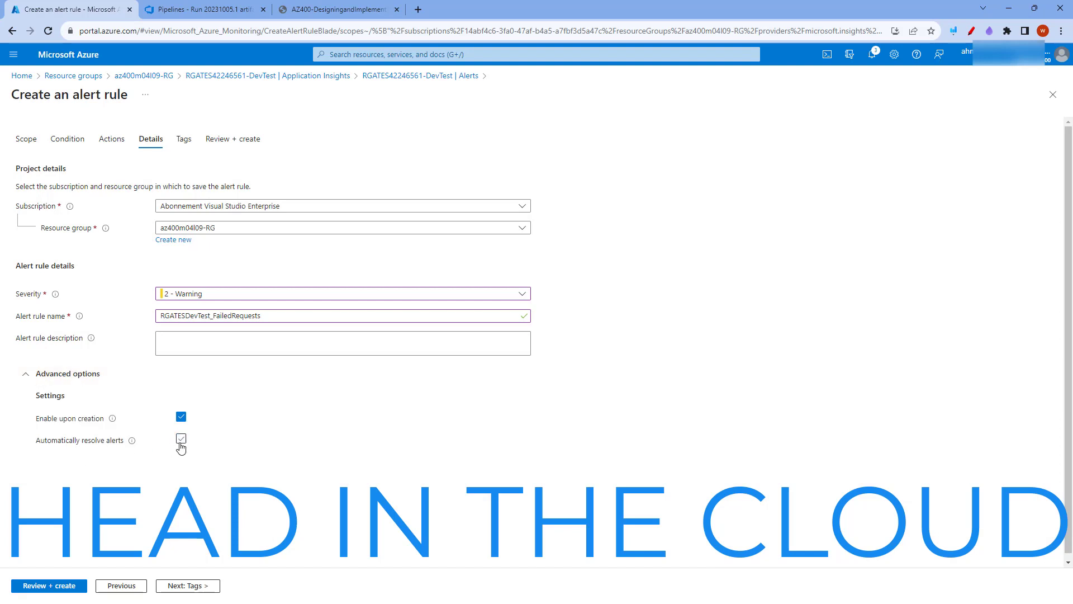
left_click(54, 588)
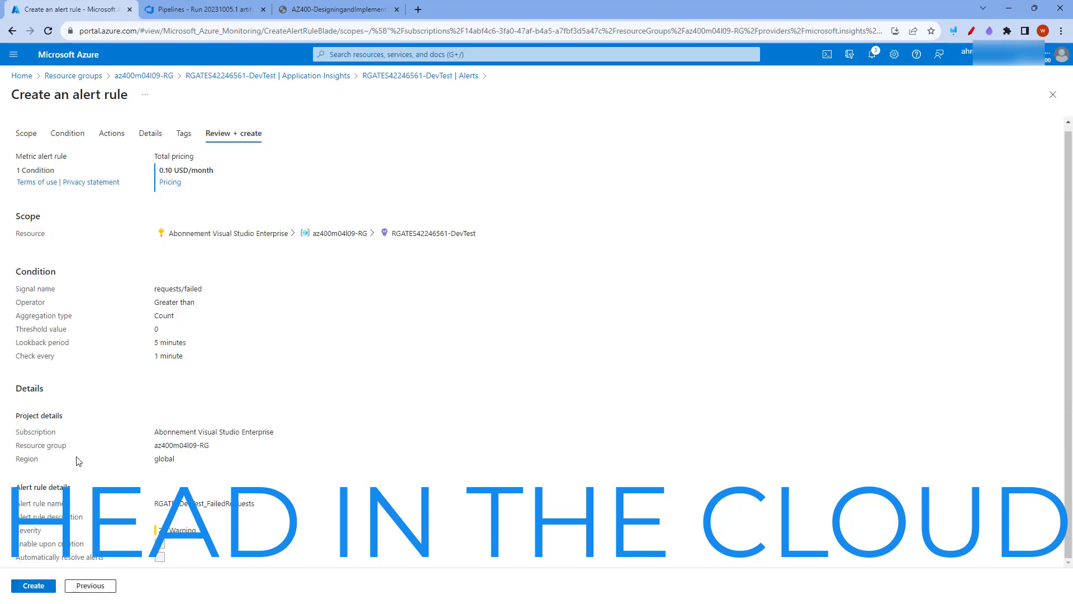
left_click(34, 588)
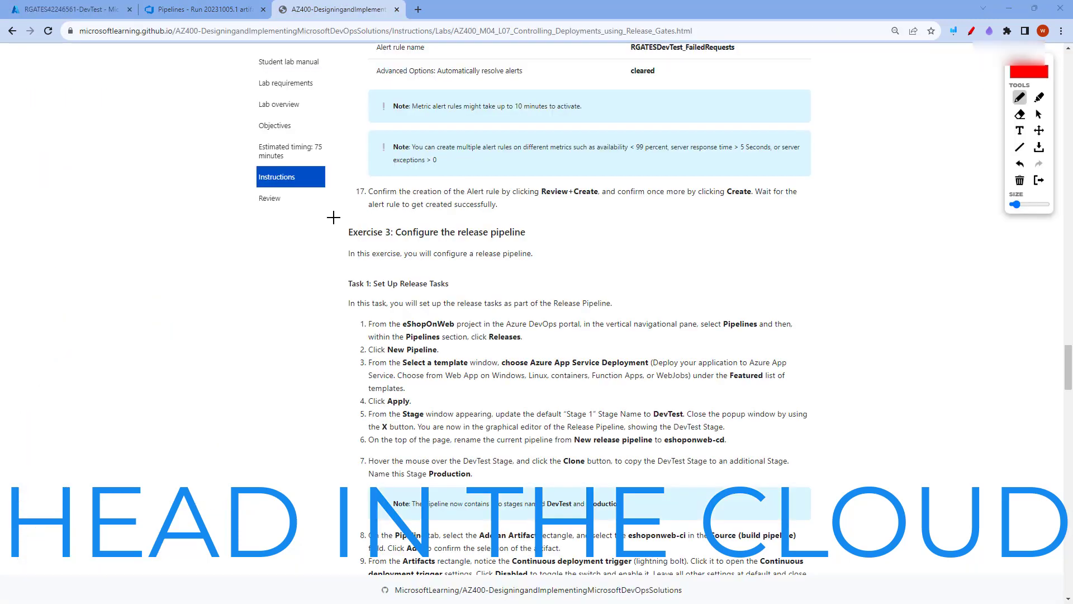
Switch to Azure DevOps and create a release pipeline from the Azure App Service deployment template with its stage named DevTest
mouse_move(313, 214)
left_mouse_down()
mouse_move(565, 246)
mouse_move(380, 254)
mouse_move(311, 215)
left_mouse_up()
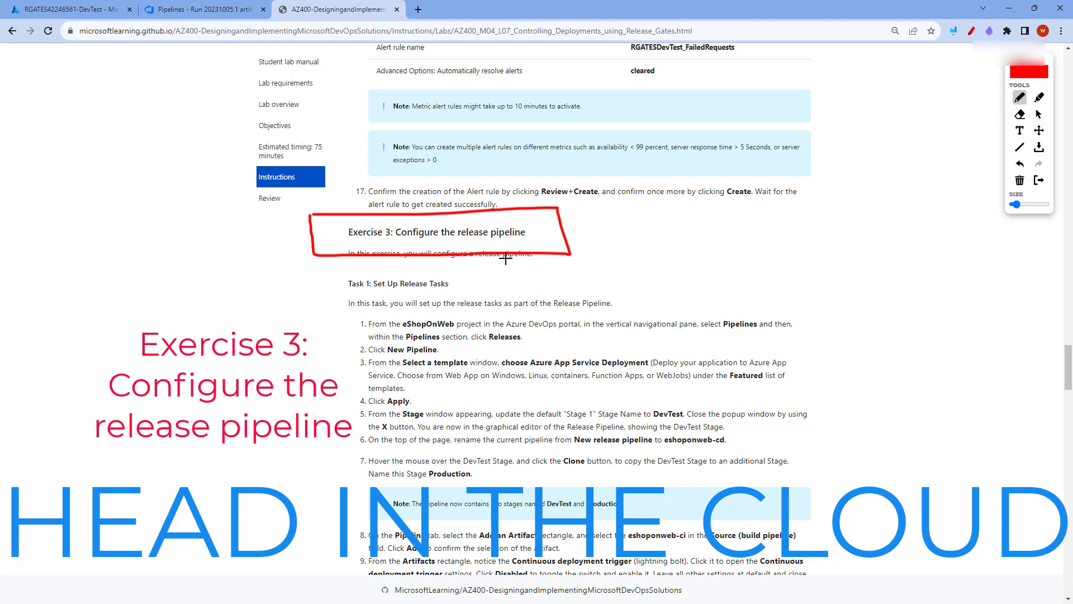
left_click(184, 12)
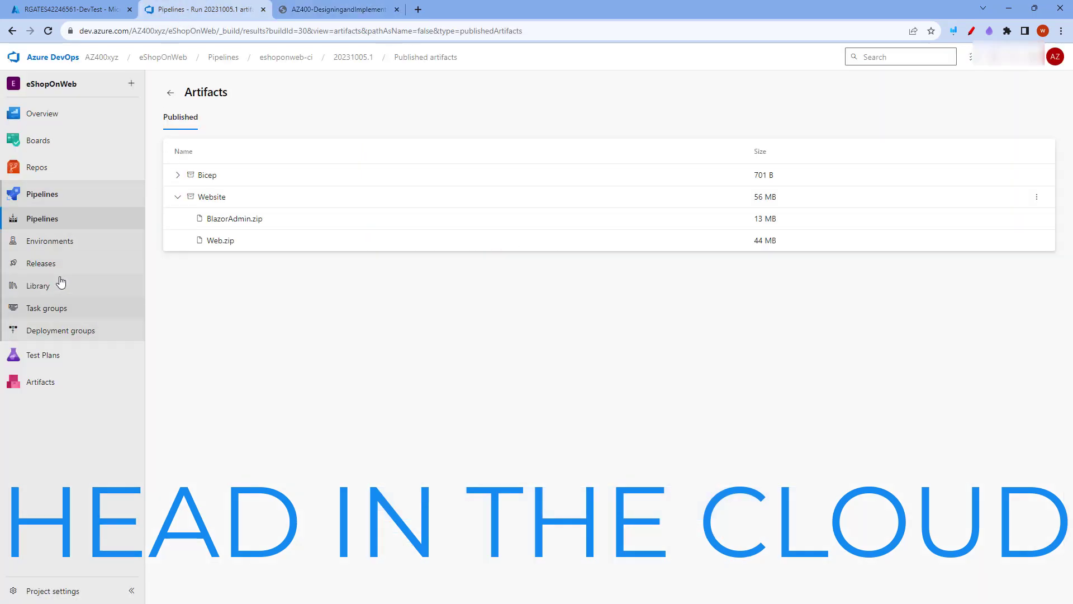
left_click(39, 269)
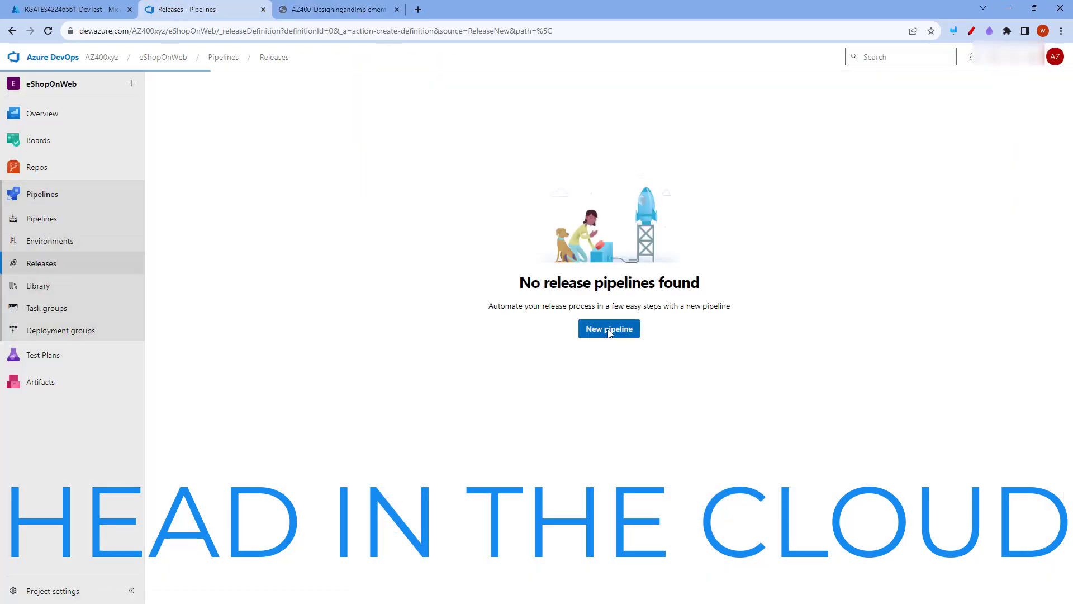
left_click(607, 330)
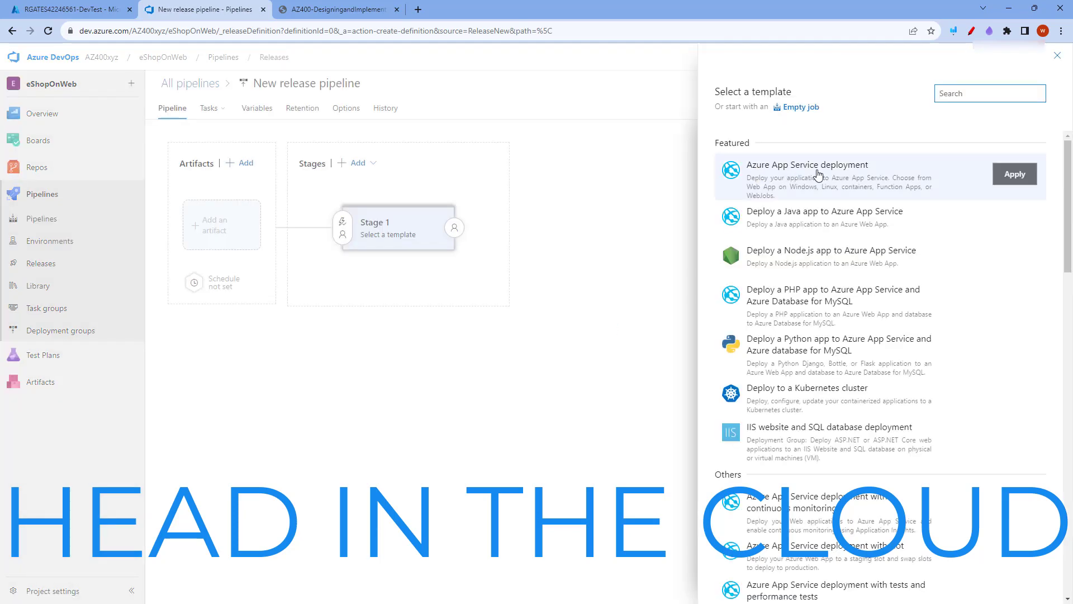
left_click(1015, 176)
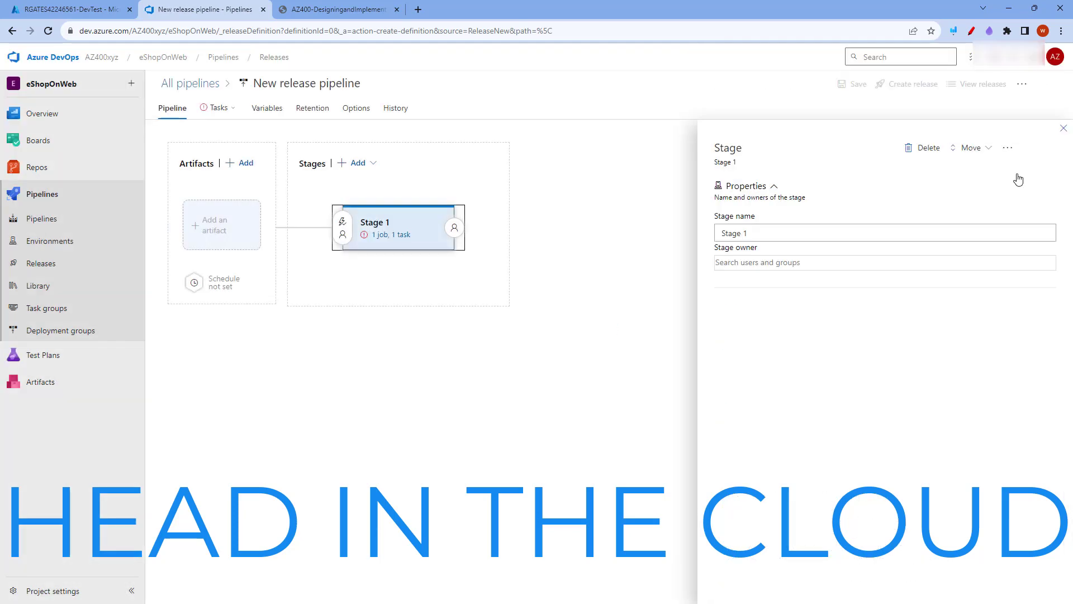
type("DevTest")
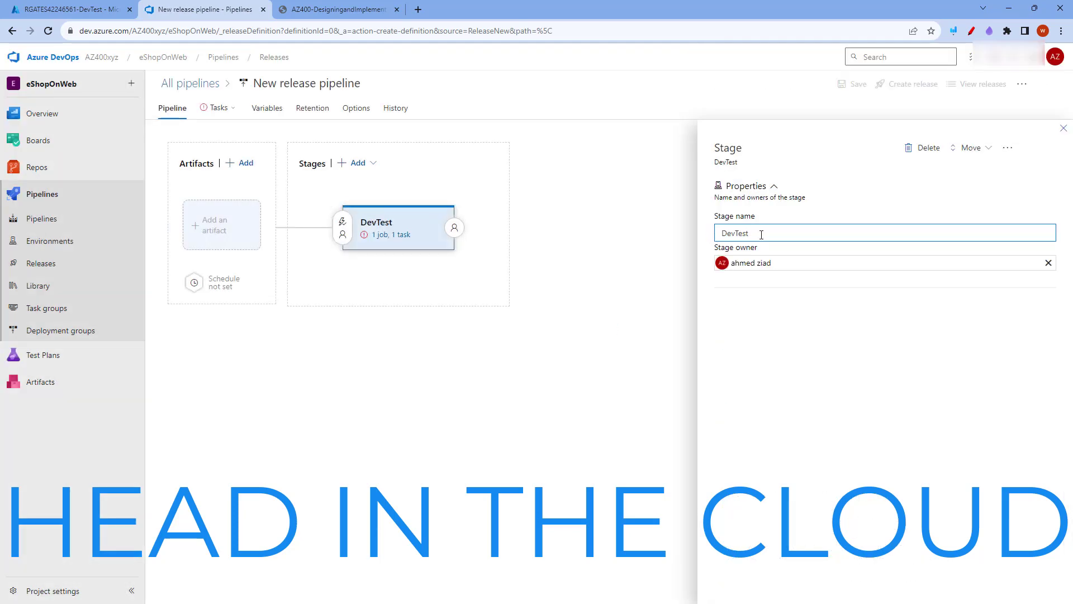
left_click(1064, 128)
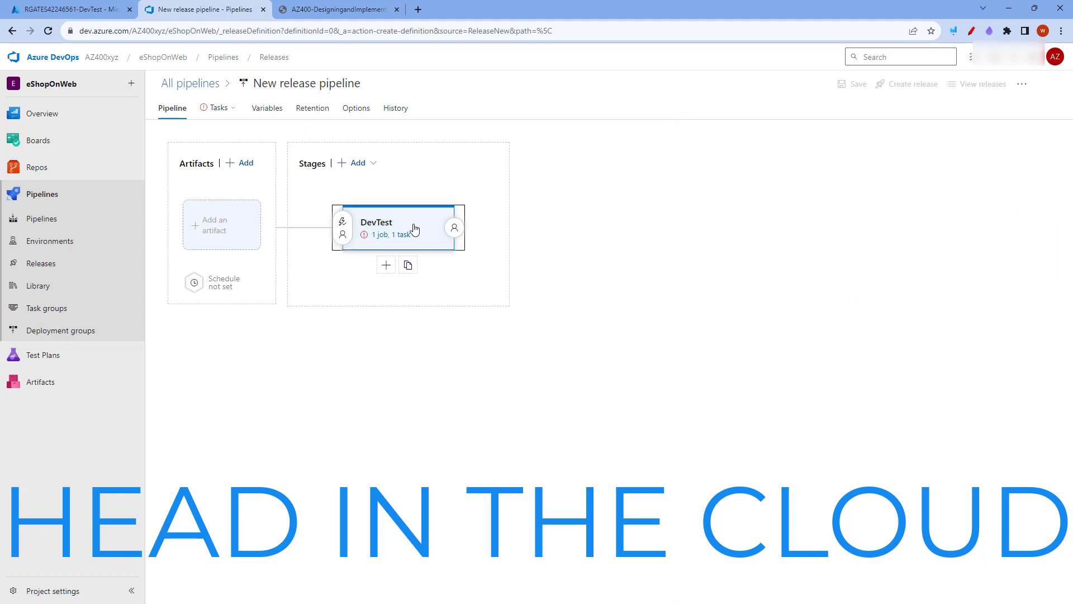
Clone the DevTest stage and name the copy Production
left_click(415, 265)
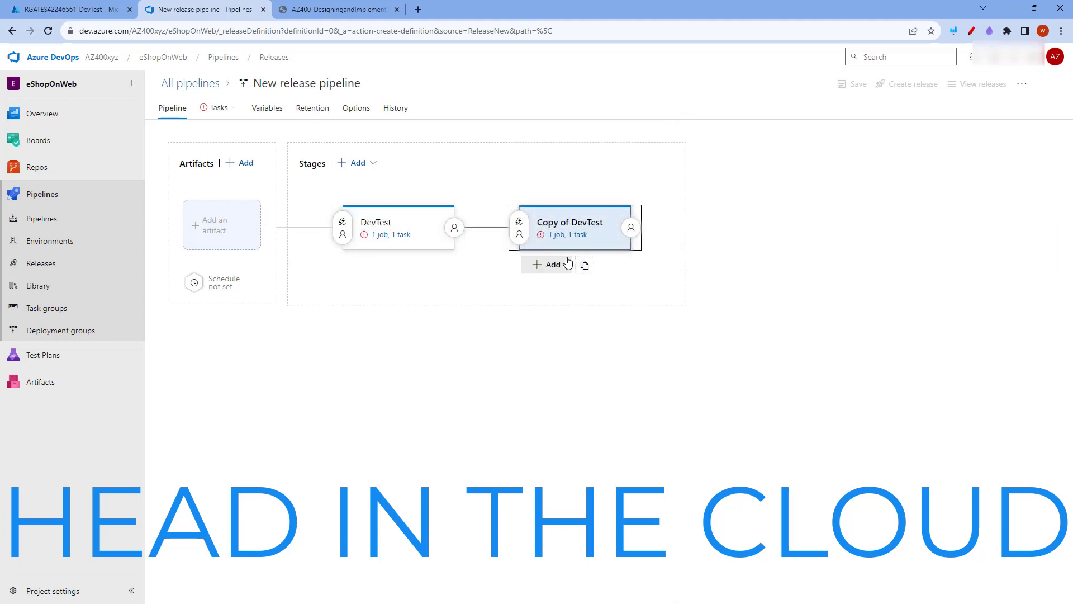
left_click(576, 230)
type("Production")
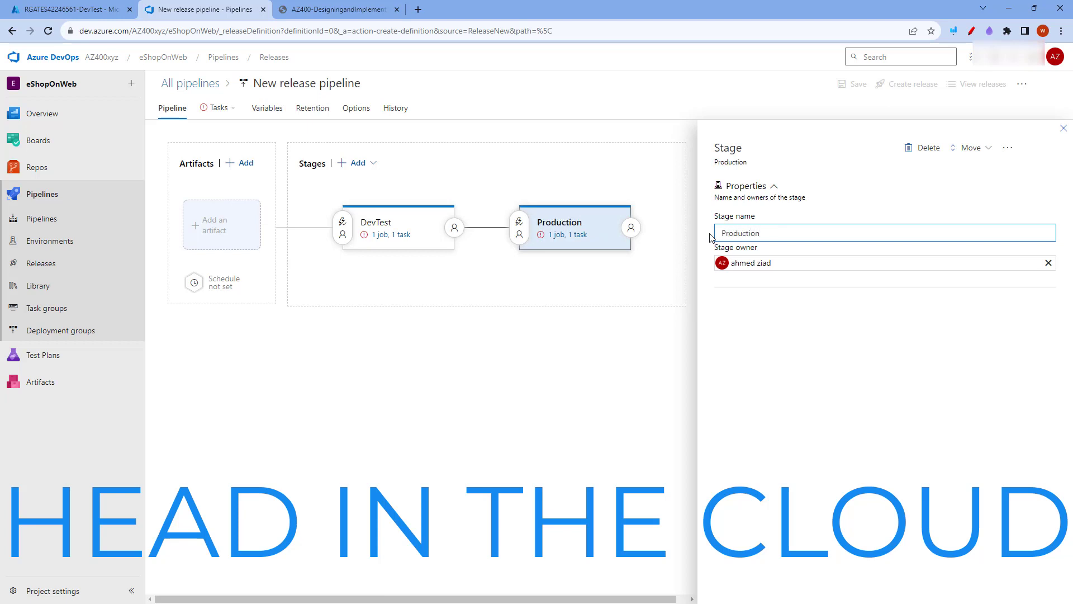
Add the eshoponweb-ci build pipeline as the release artifact with the default version and alias
left_click(240, 163)
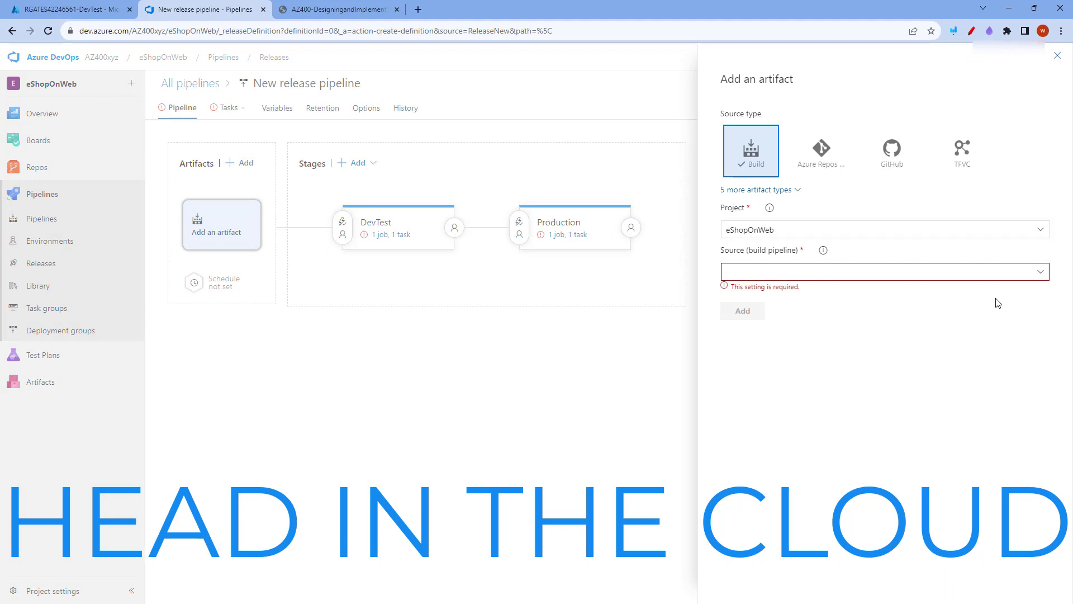
left_click(1041, 272)
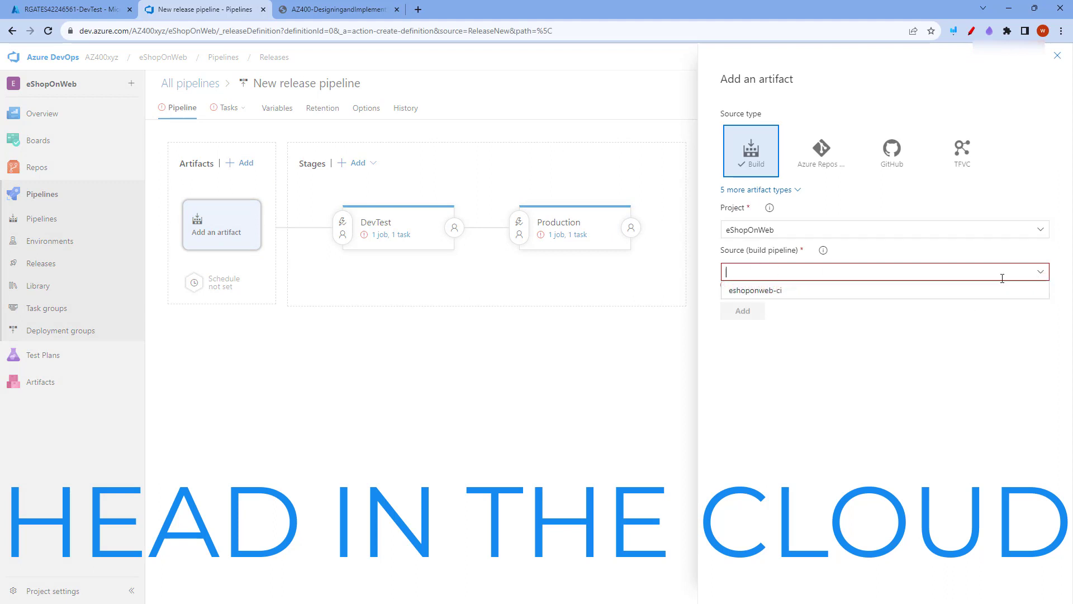
left_click(756, 291)
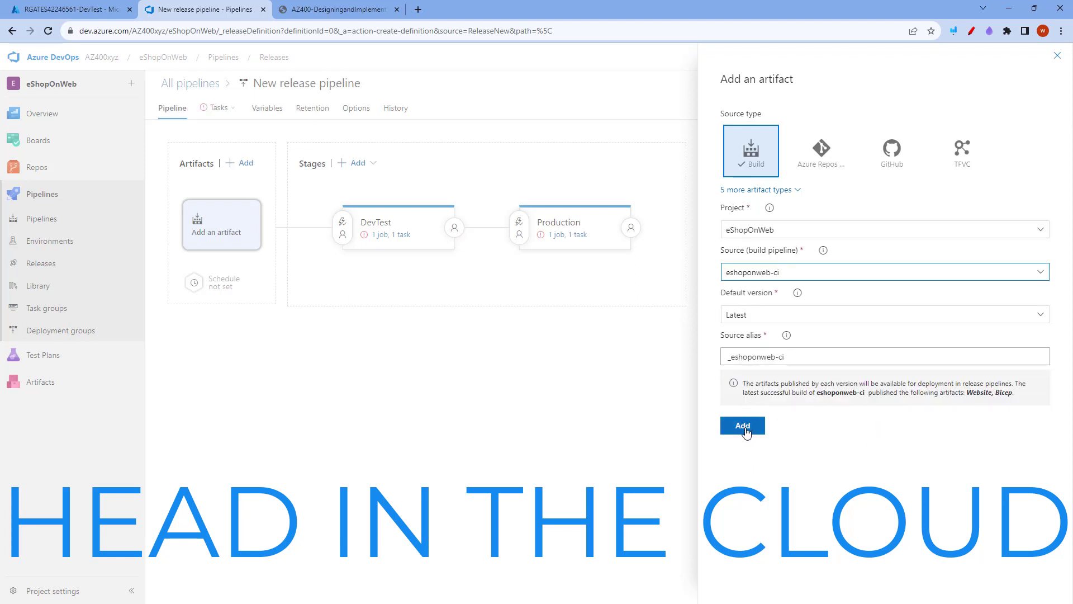
left_click(745, 431)
Open the DevTest stage's tasks and set the subscription to azure-connection and the app service to RGATES42246561-DevTest
left_click(386, 240)
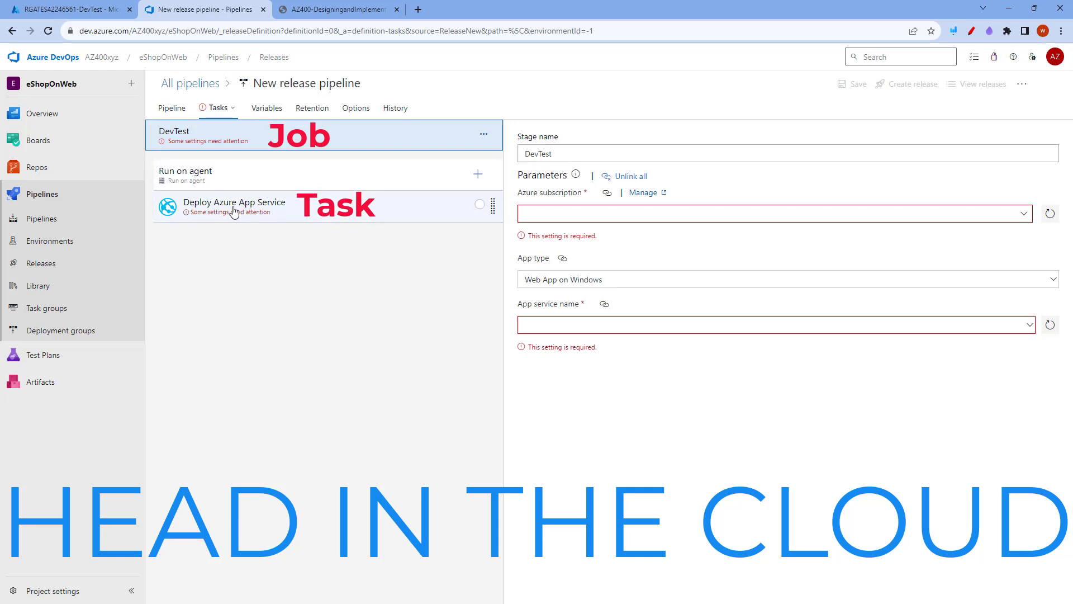
left_click(1024, 214)
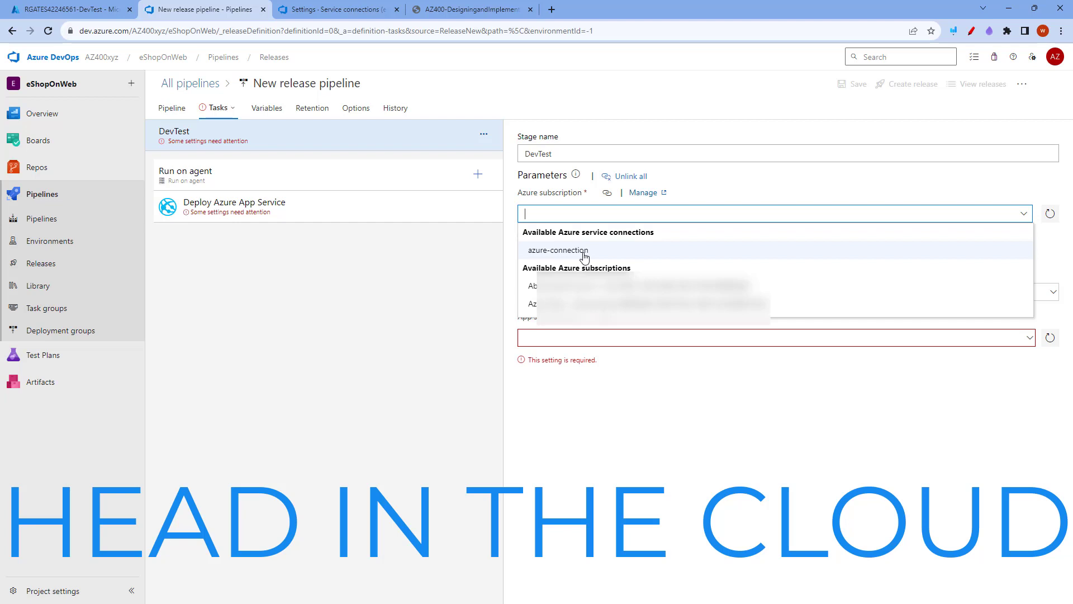
left_click(559, 252)
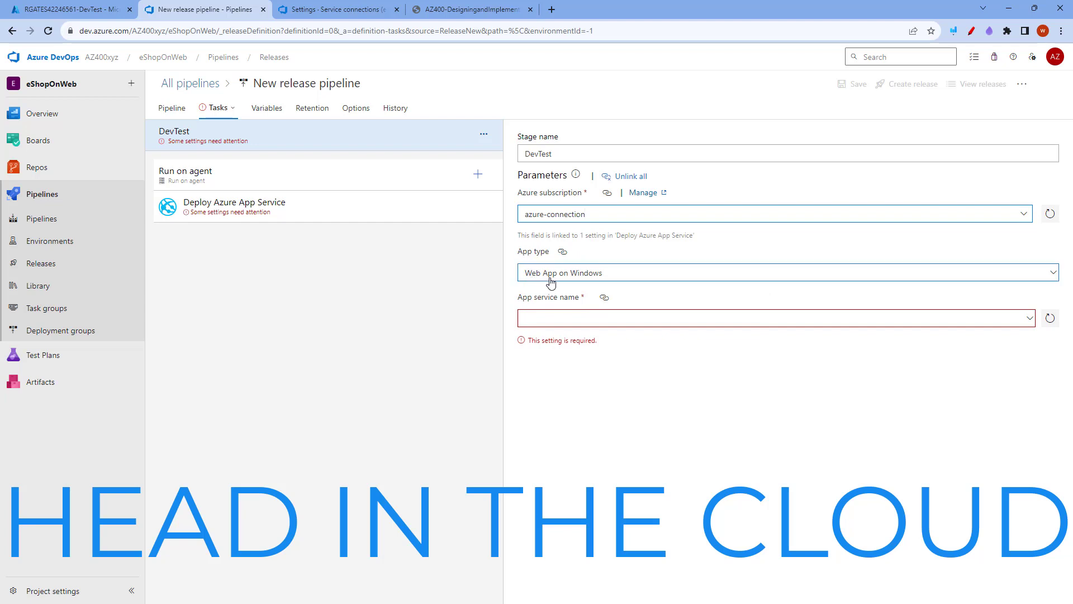
left_click(1032, 323)
left_click(1030, 306)
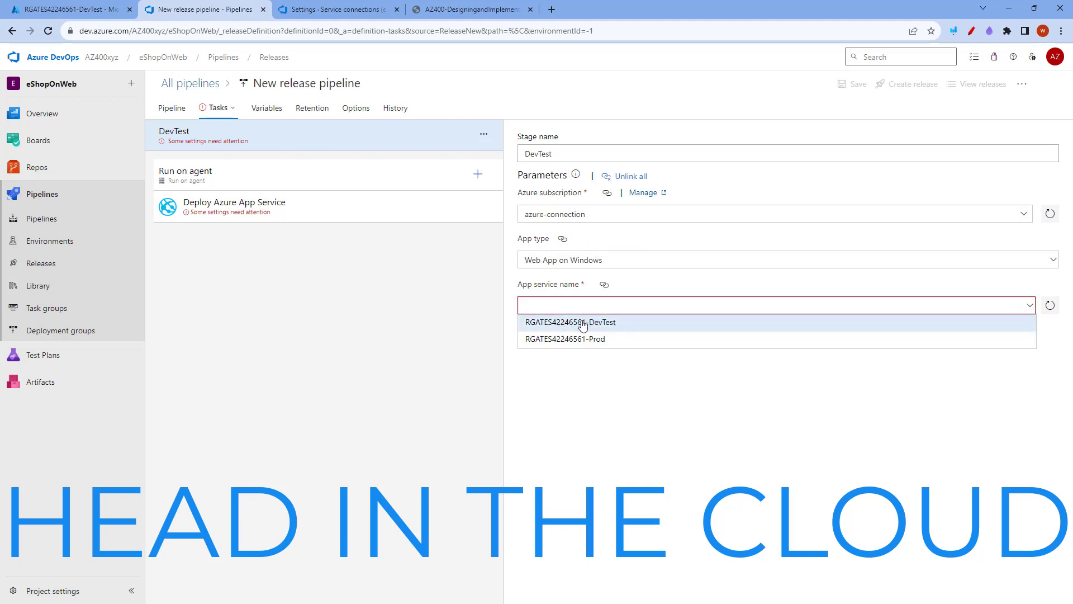
left_click(582, 322)
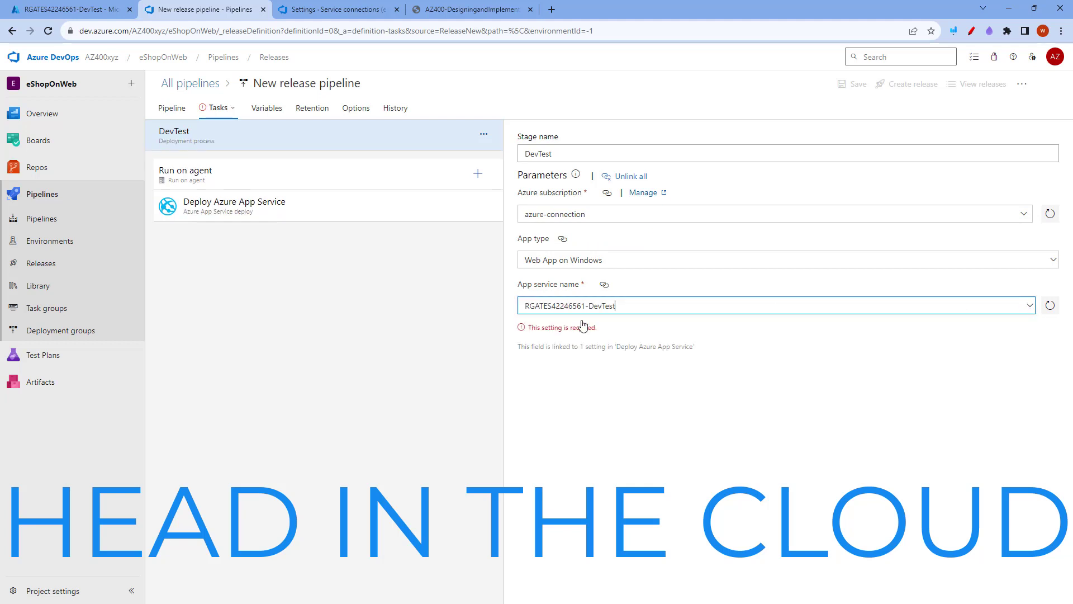
Set the package of the DevTest stage's Deploy Azure App Service task to $(System.DefaultWorkingDirectory)/**/Web.zip
left_click(226, 208)
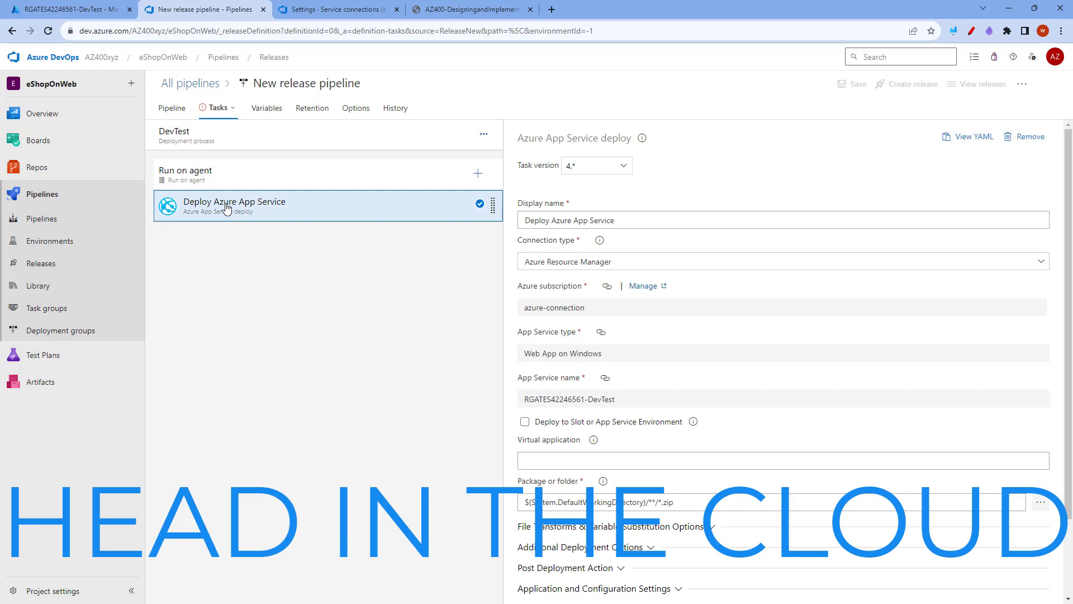
scroll(683, 323, "down", 2)
left_click(662, 410)
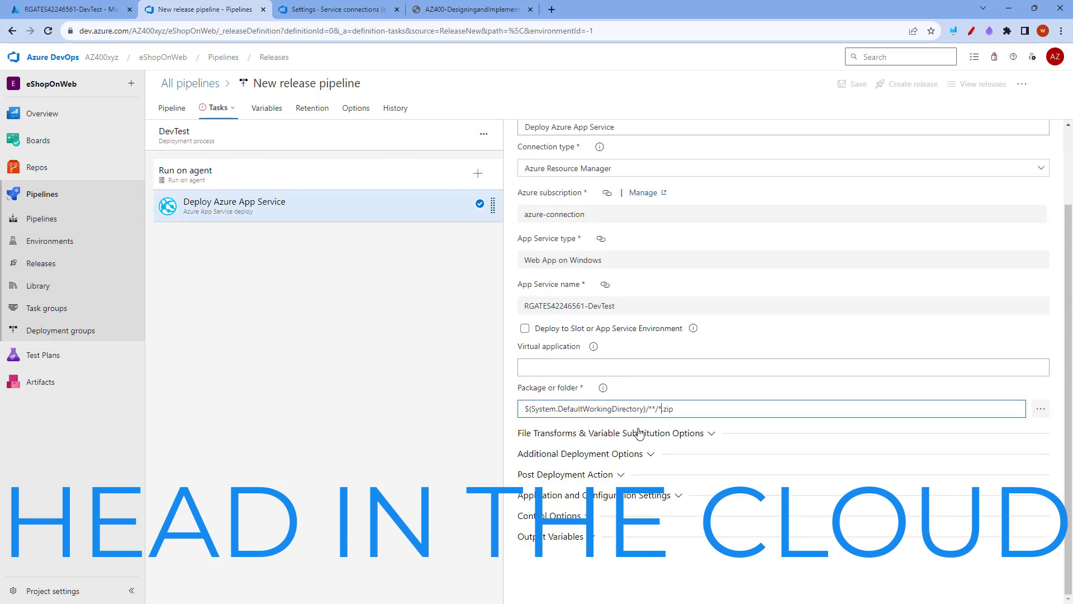
key("BackSpace")
type("Web")
Configure the Production stage's deployment with azure-connection, app service RGATES42246561-Prod and package $(System.DefaultWorkingDirectory)/**/Web.zip
left_click(219, 107)
left_click(240, 160)
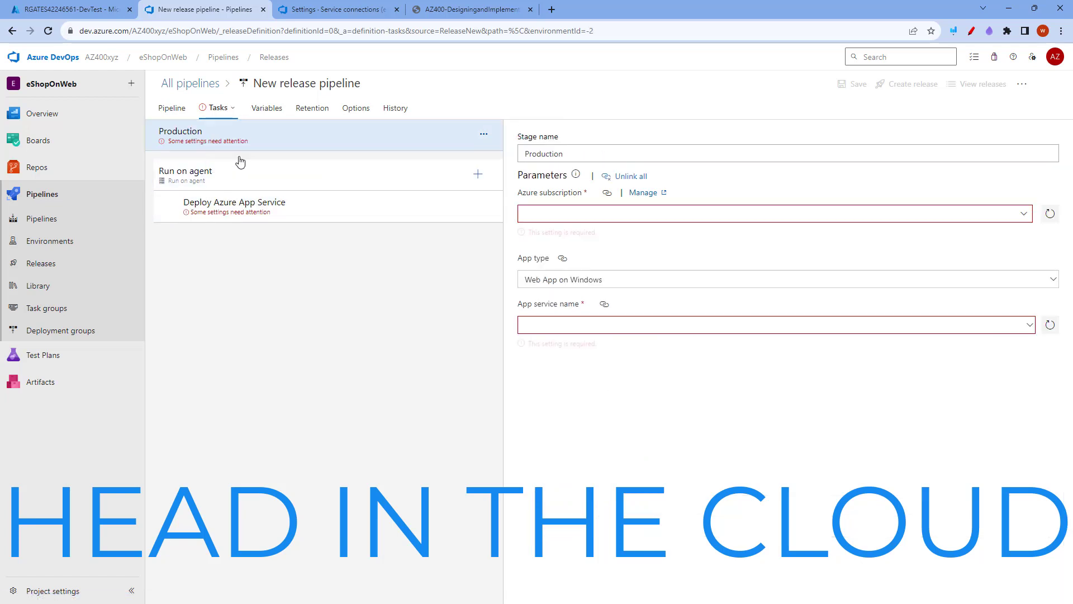
left_click(562, 214)
left_click(565, 249)
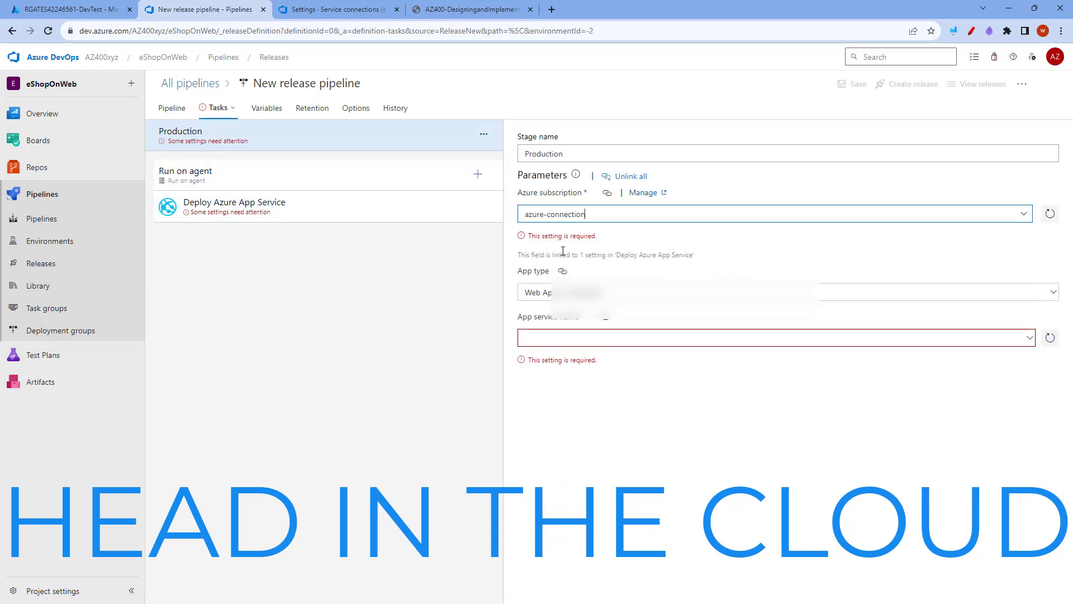
left_click(1031, 314)
left_click(1031, 307)
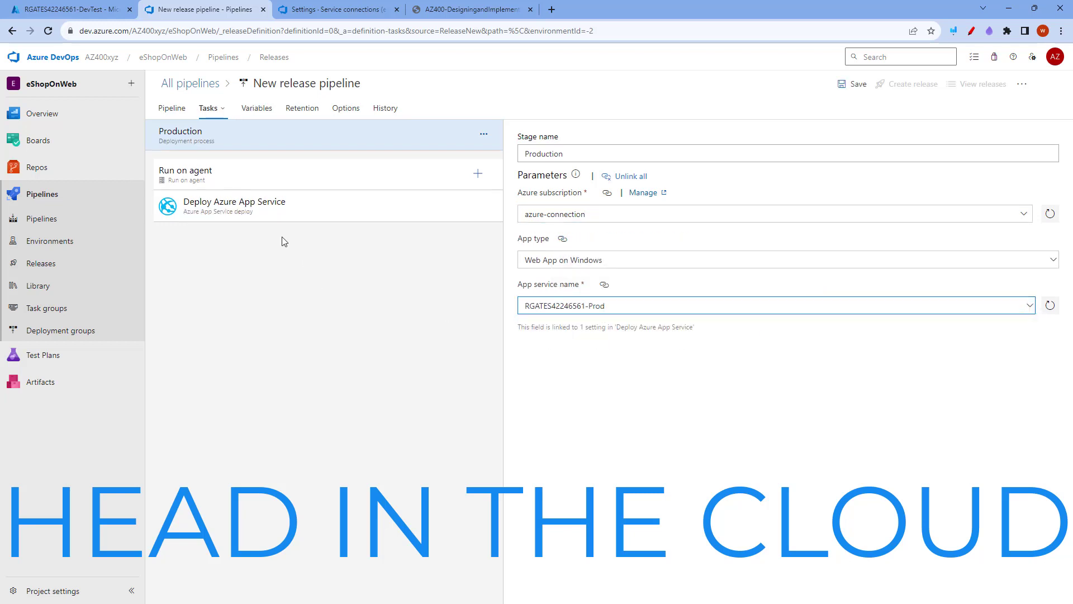
left_click(283, 208)
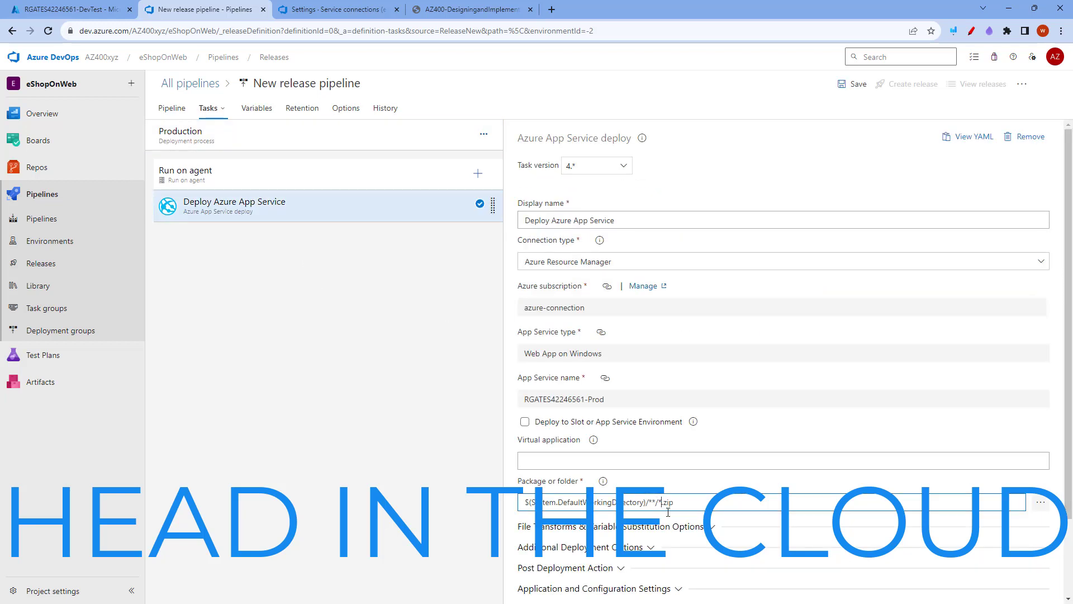
type("Web")
Rename the release pipeline to eshoponweb-cd and save it in the root folder
left_click(339, 83)
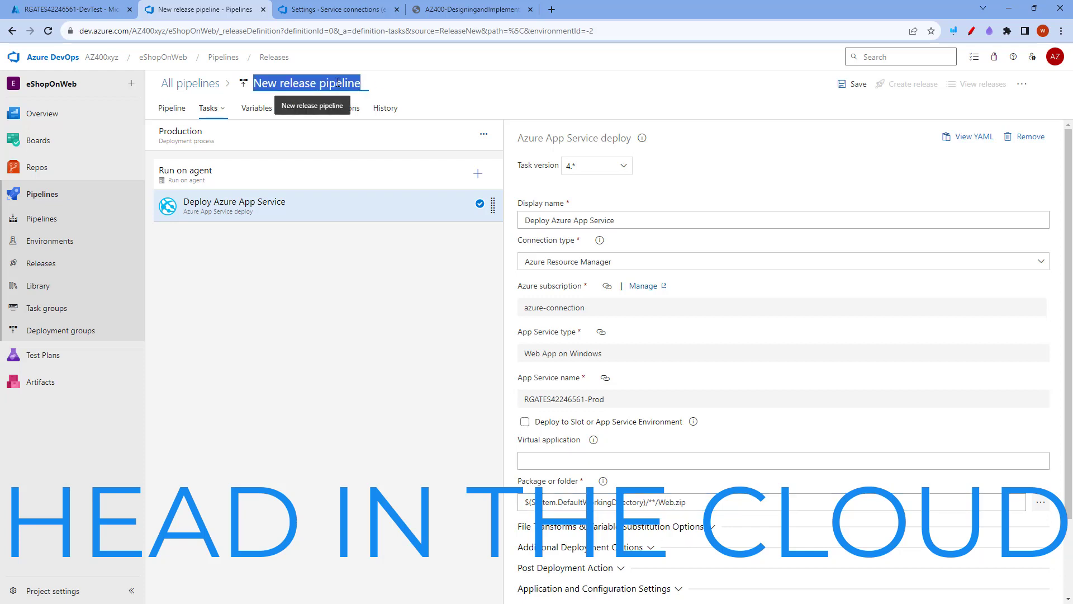
type("eshoponweb-cd")
left_click(842, 89)
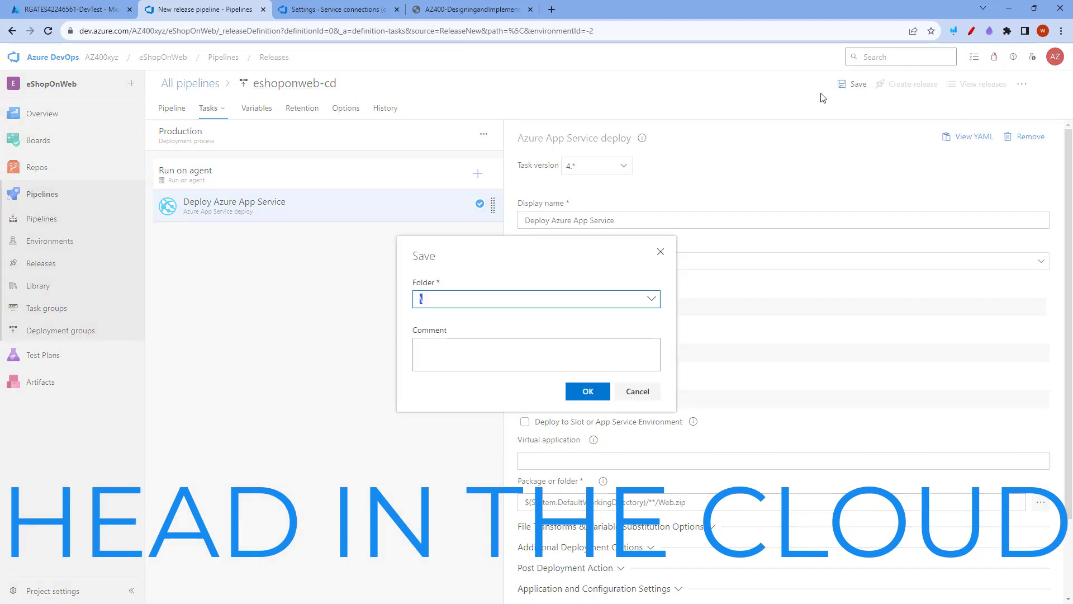
key("Return")
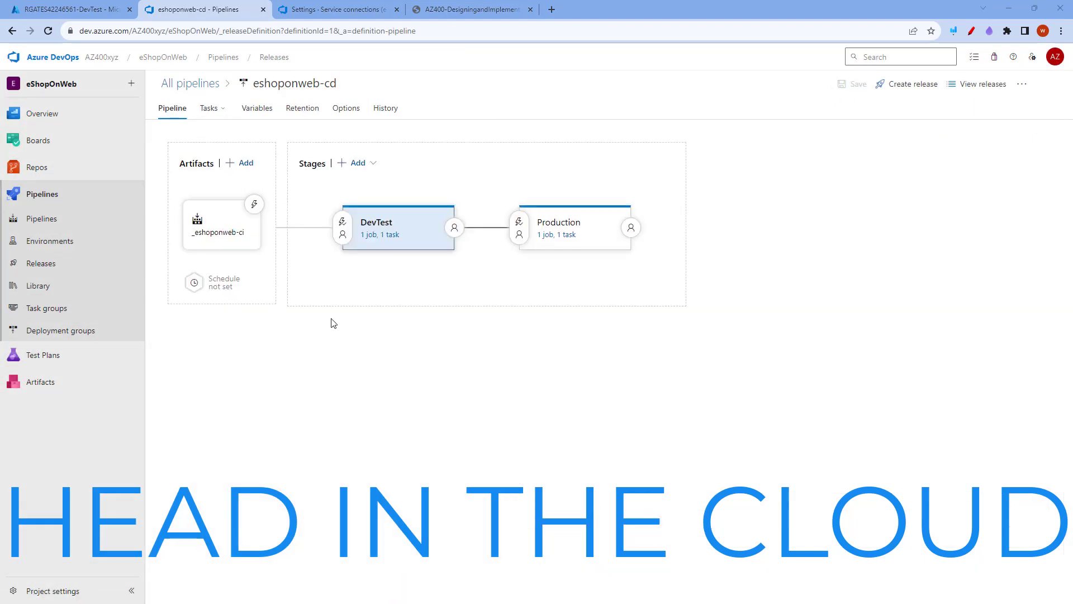
Enable the continuous deployment trigger on the _eshoponweb-ci artifact and save the release pipeline
left_click(254, 205)
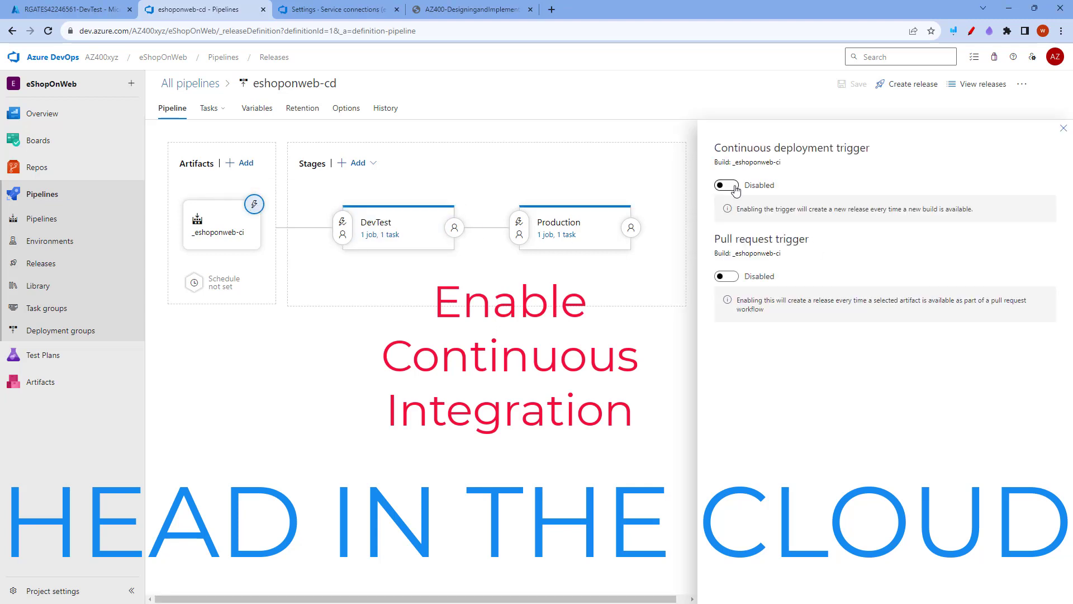
left_click(734, 186)
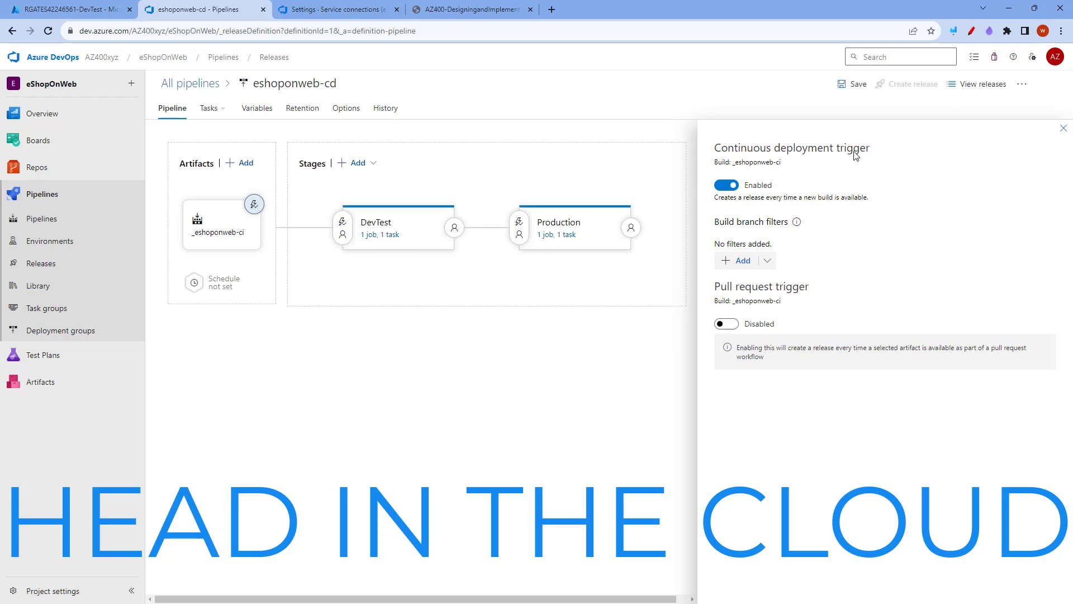
left_click(855, 84)
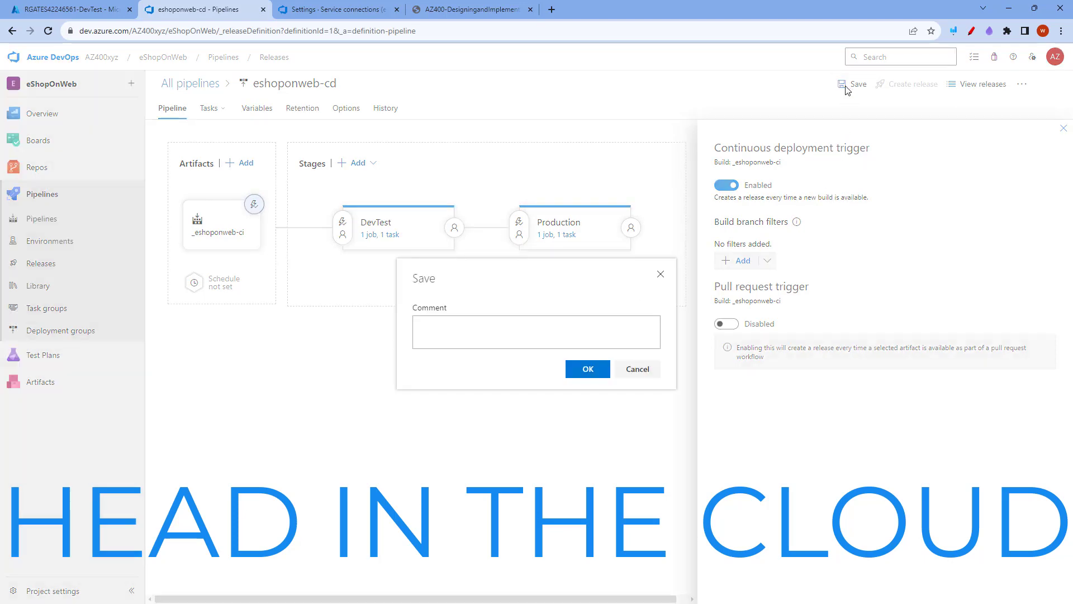
left_click(591, 370)
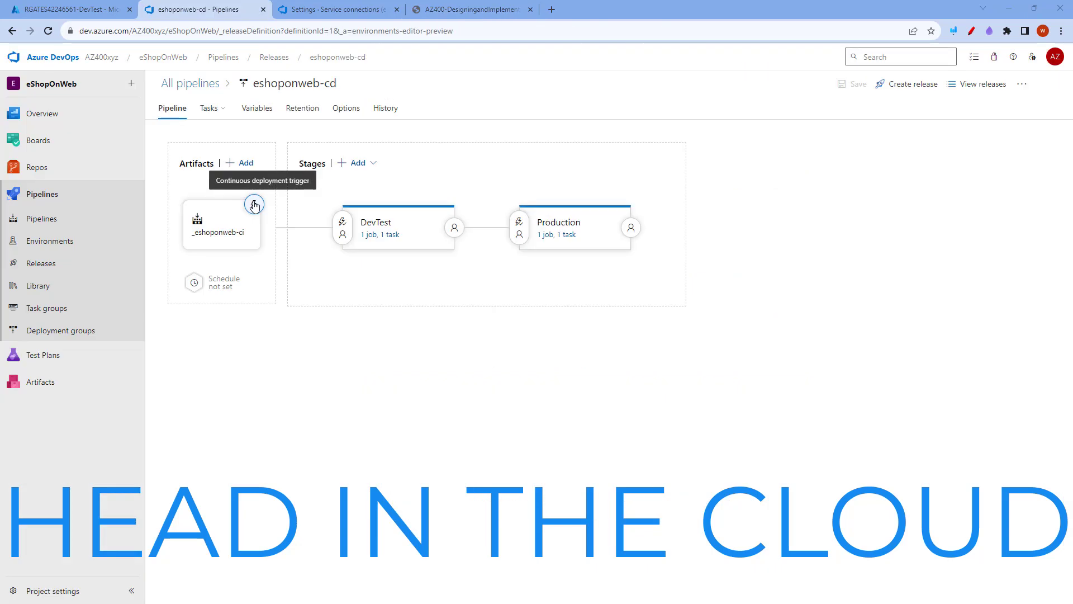
Run the eshoponweb-ci pipeline manually on main and open the new run's Build job log
left_click(46, 218)
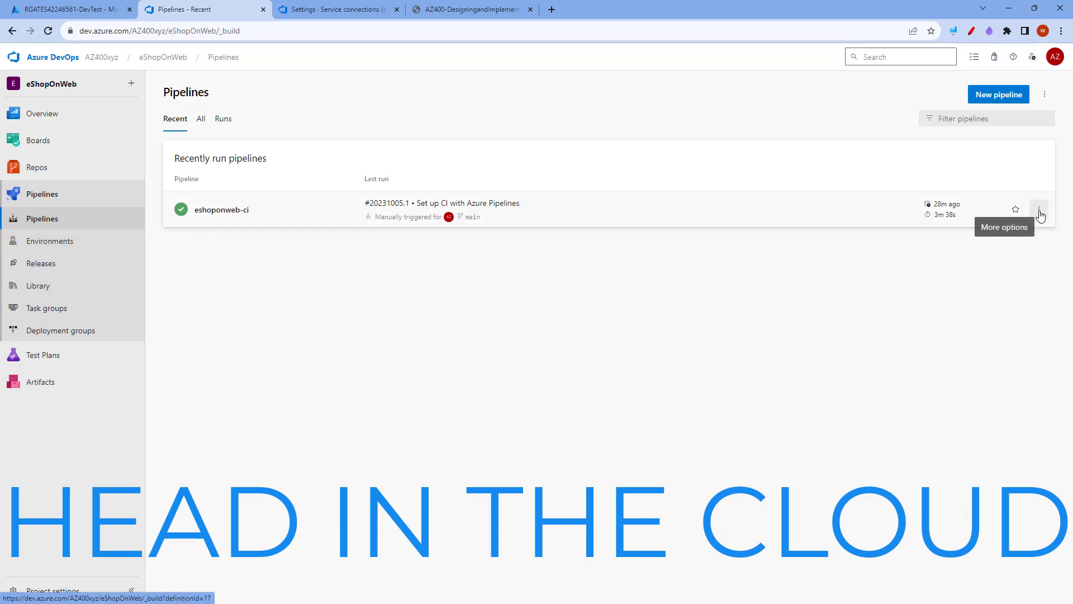
left_click(1040, 210)
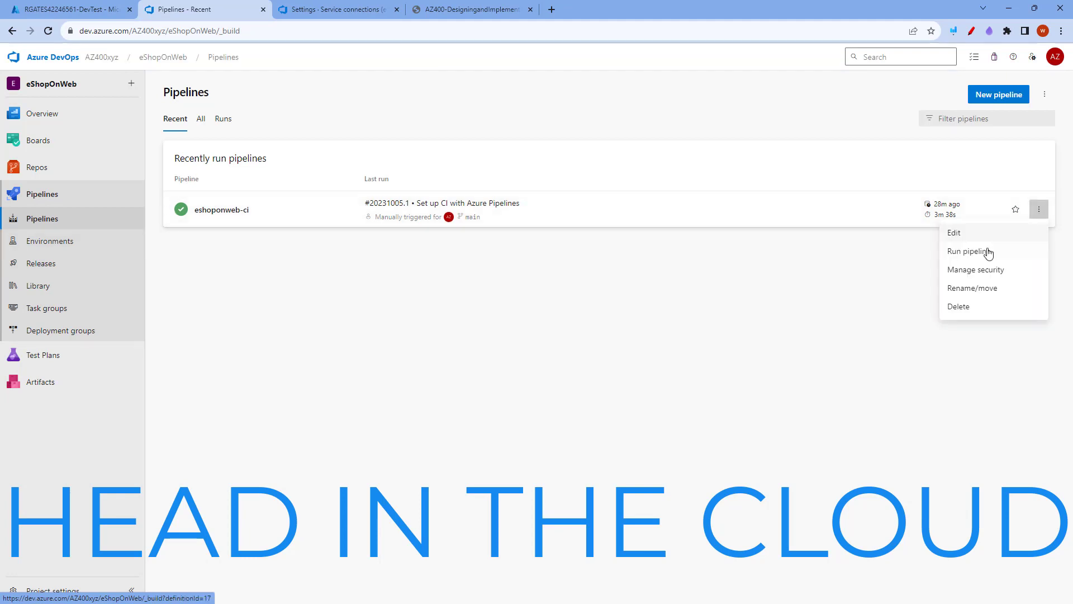
left_click(968, 254)
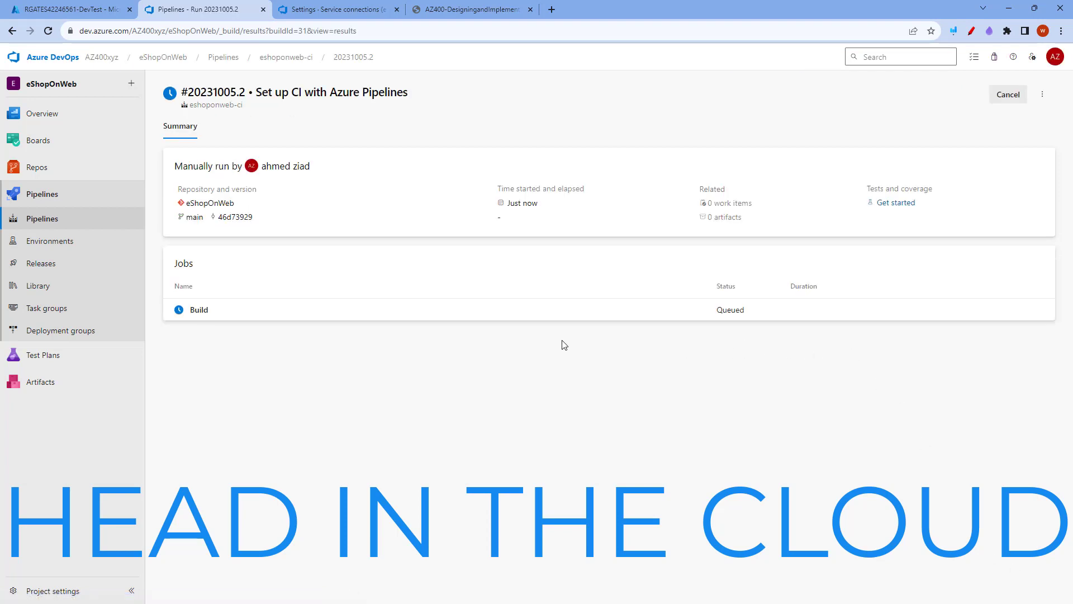
left_click(210, 311)
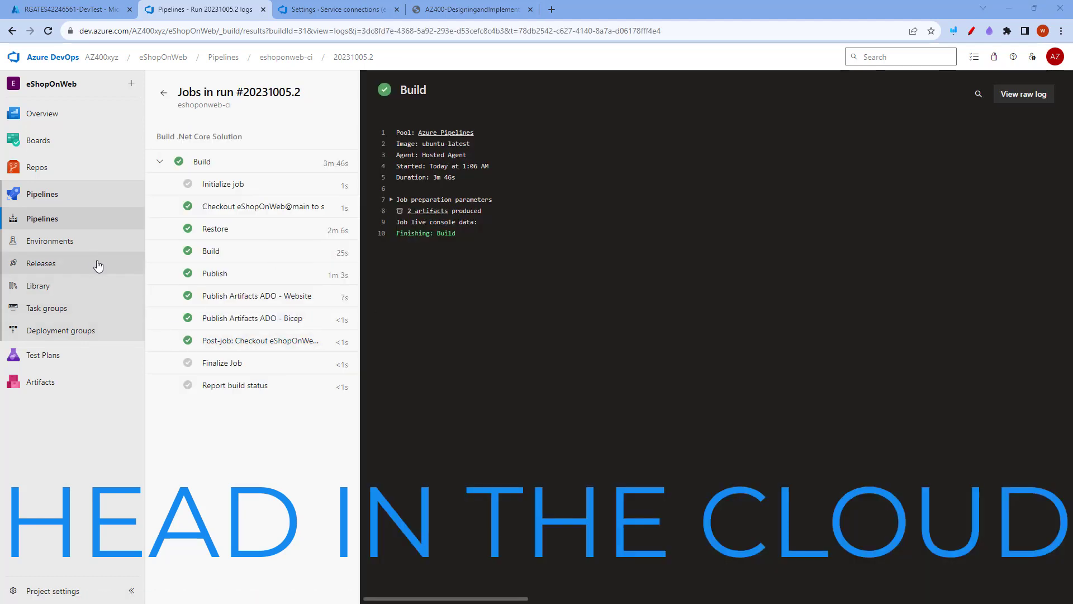
Open Release-1 of eshoponweb-cd and view the deployment summary of its DevTest stage
left_click(41, 268)
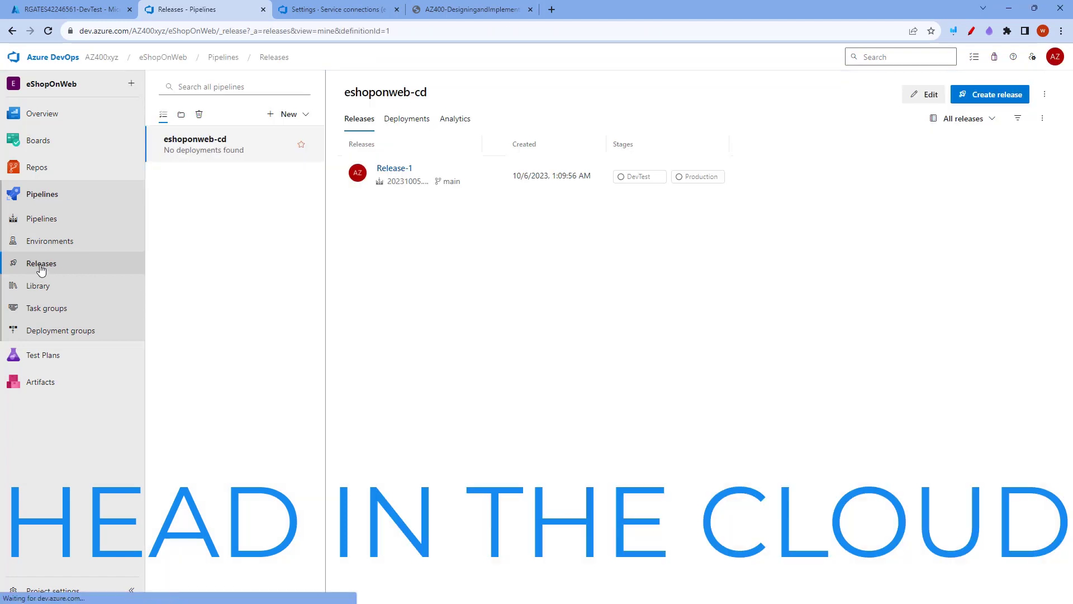
left_click(404, 174)
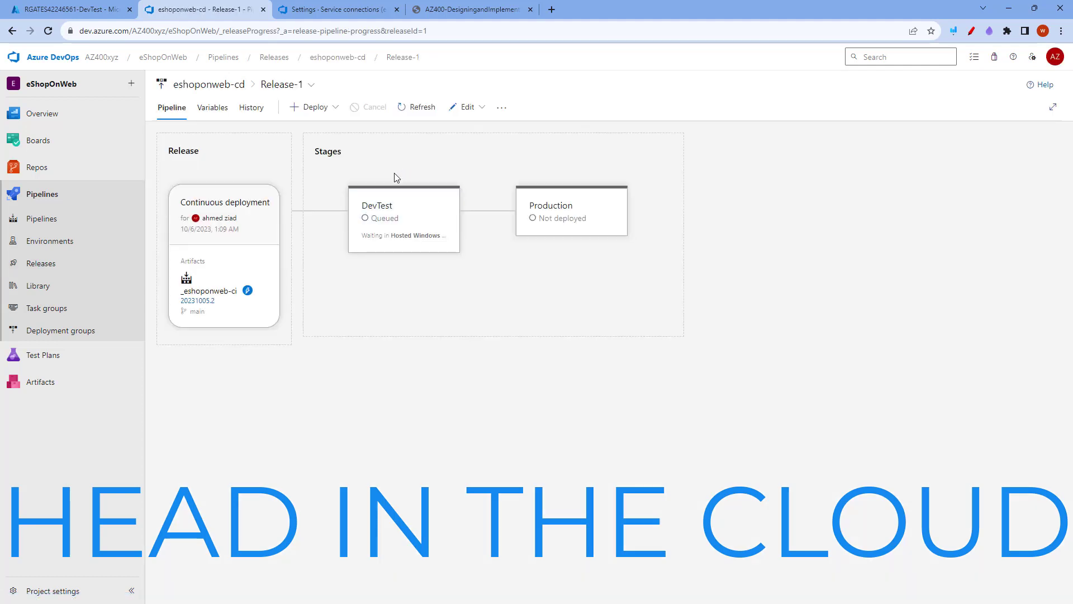
mouse_move(372, 228)
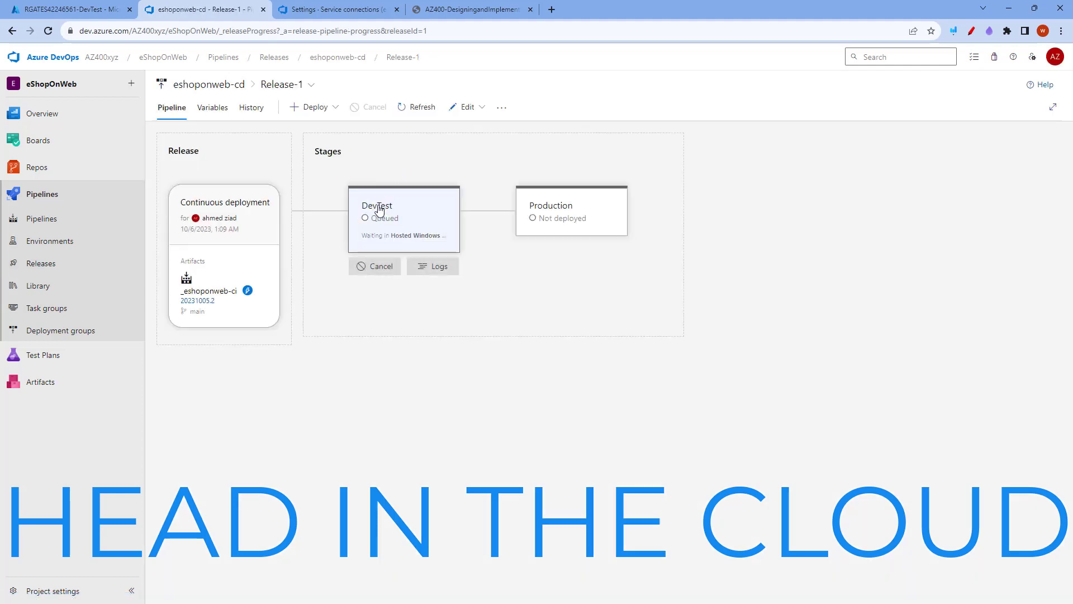
left_click(379, 209)
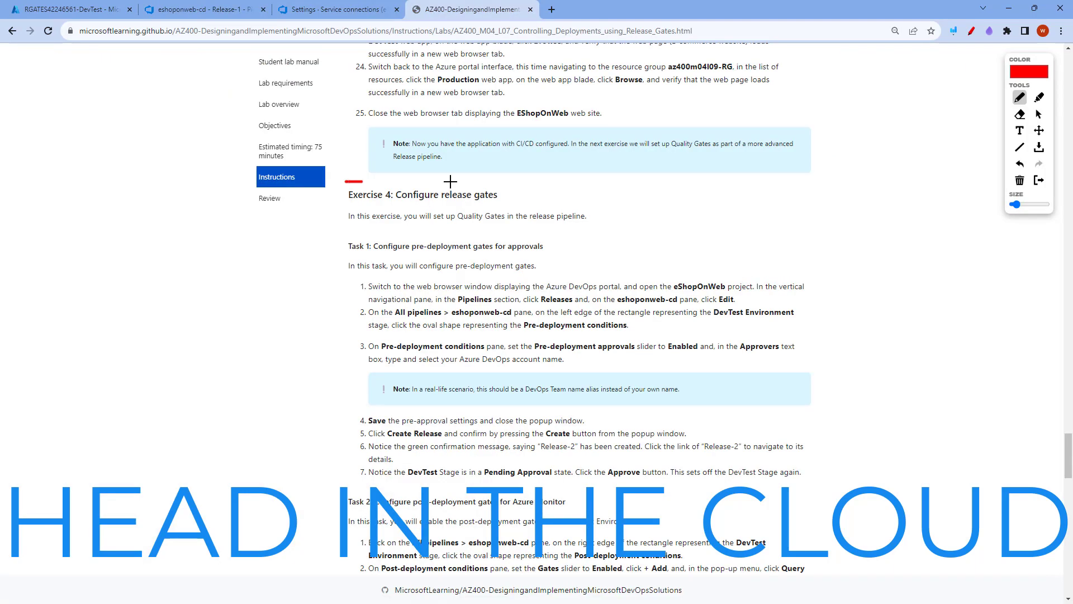
Outline the Exercise 4: Configure release gates and Task 1 headings in the lab instructions
mouse_move(346, 181)
left_mouse_down()
mouse_move(536, 190)
mouse_move(351, 210)
mouse_move(340, 183)
left_mouse_up()
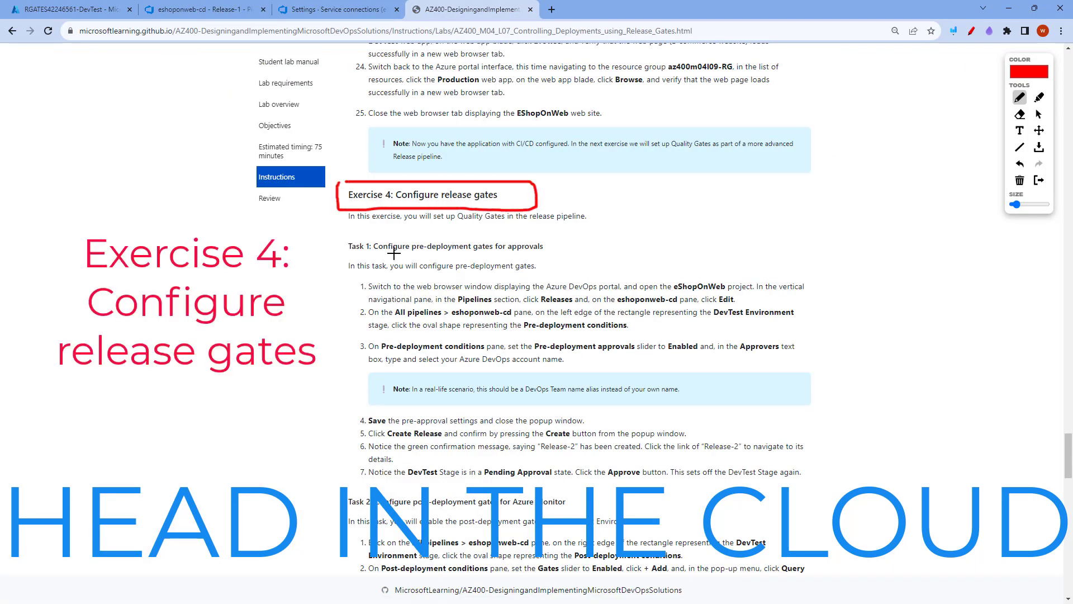
mouse_move(343, 232)
left_mouse_down()
mouse_move(581, 236)
mouse_move(447, 261)
mouse_move(315, 252)
mouse_move(327, 229)
left_mouse_up()
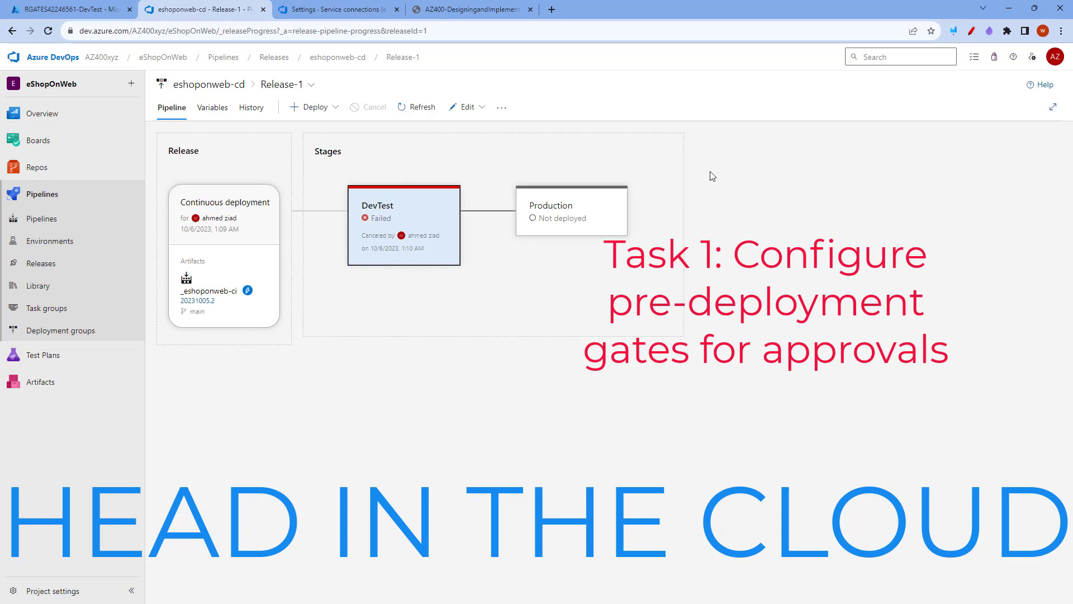
Enable pre-deployment approvals on the DevTest stage of eshoponweb-cd, with the account's own user as approver, and save the pipeline
left_click(468, 108)
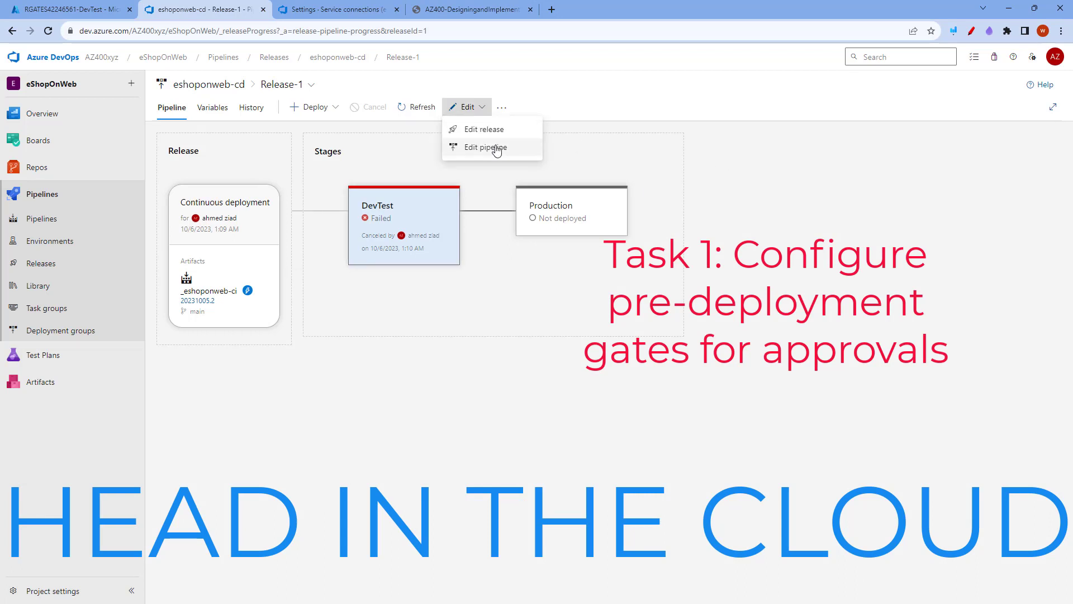
left_click(495, 147)
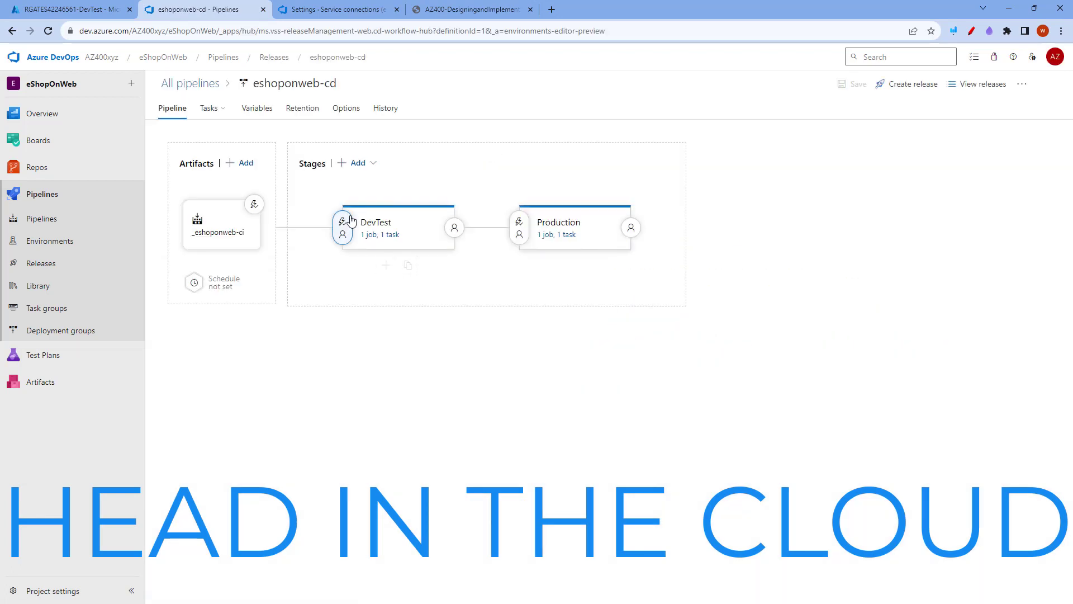
left_click(343, 227)
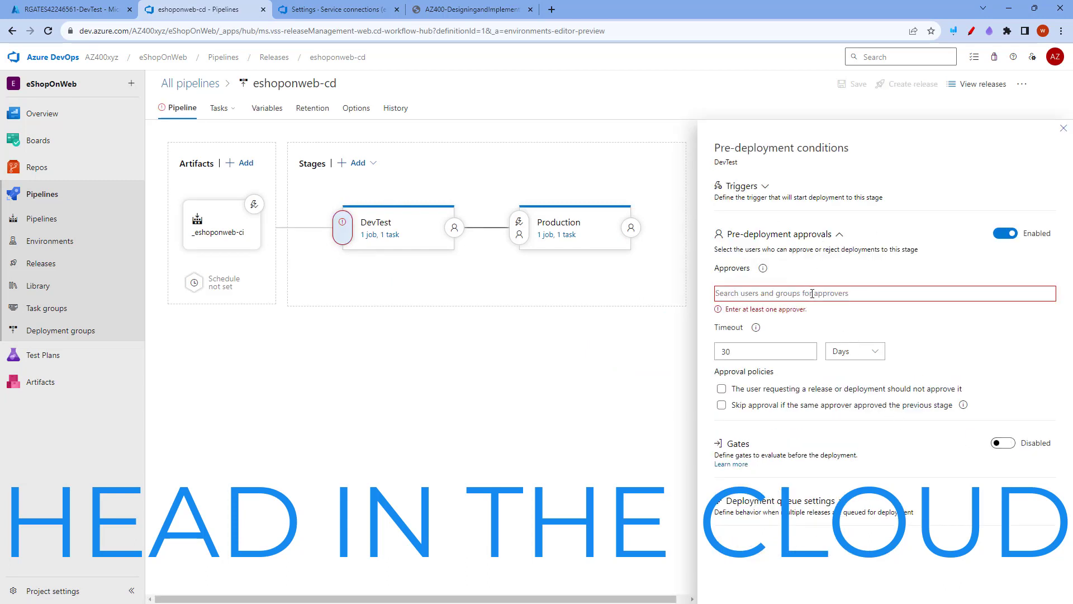
type("ah")
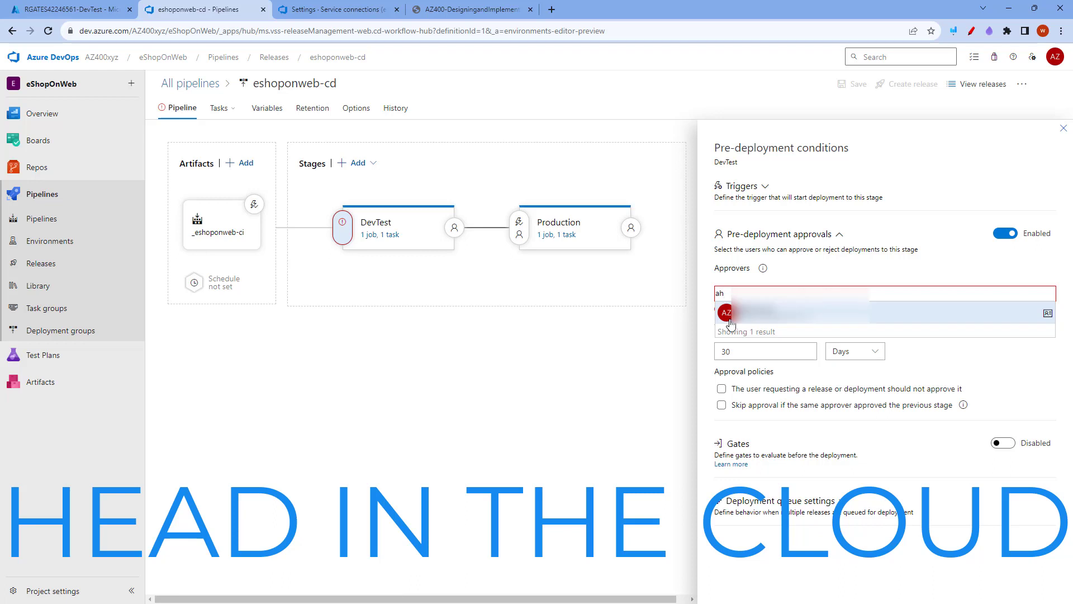
left_click(751, 313)
left_click(1064, 128)
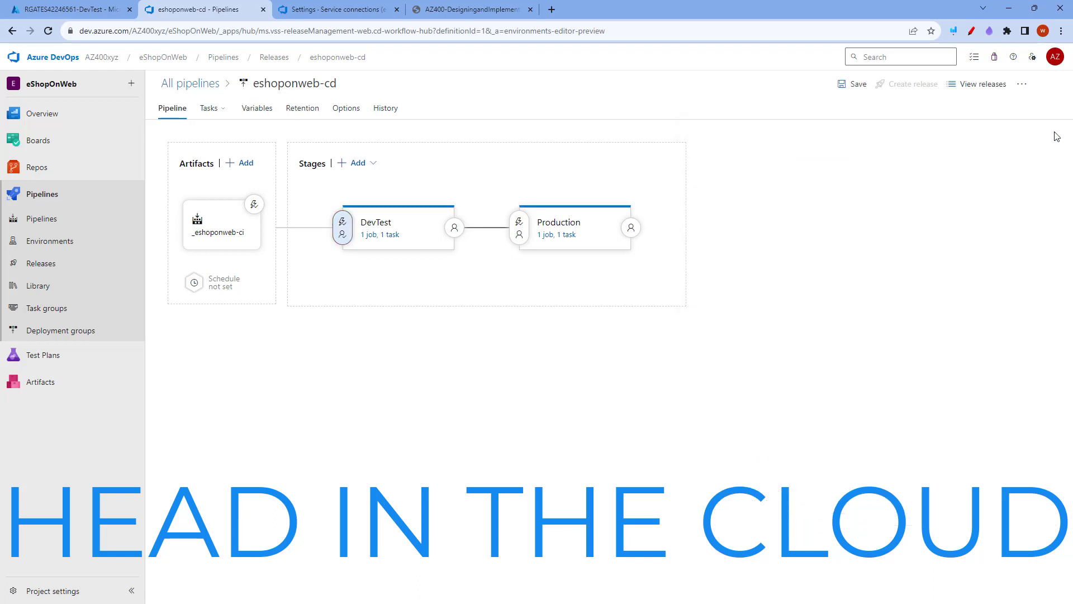
left_click(846, 86)
left_click(588, 369)
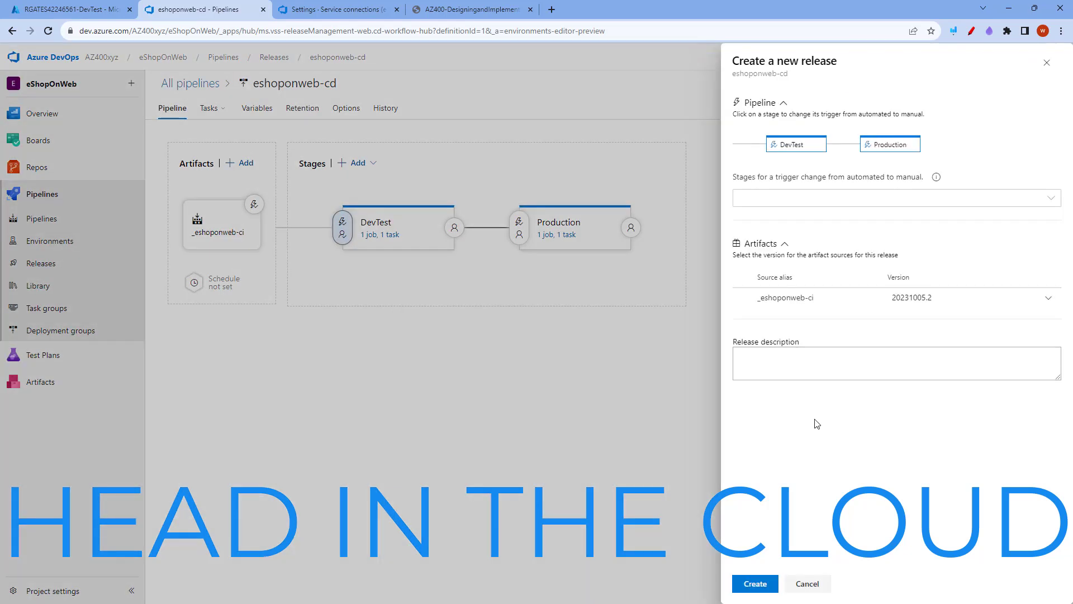
Create a new release from _eshoponweb-ci version 20231005.2 and approve its DevTest deployment
left_click(762, 588)
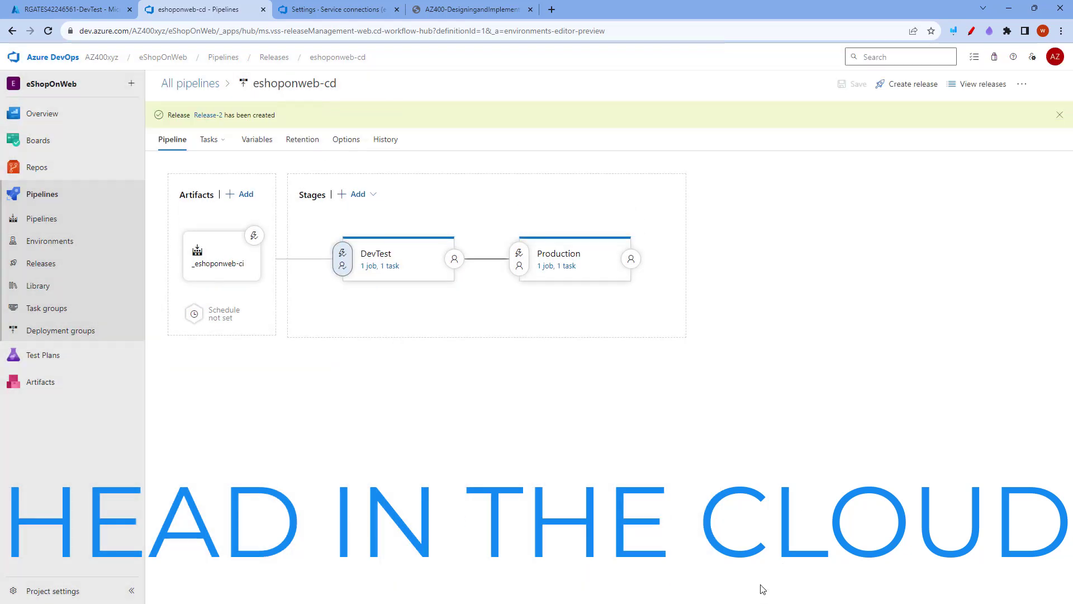
left_click(209, 115)
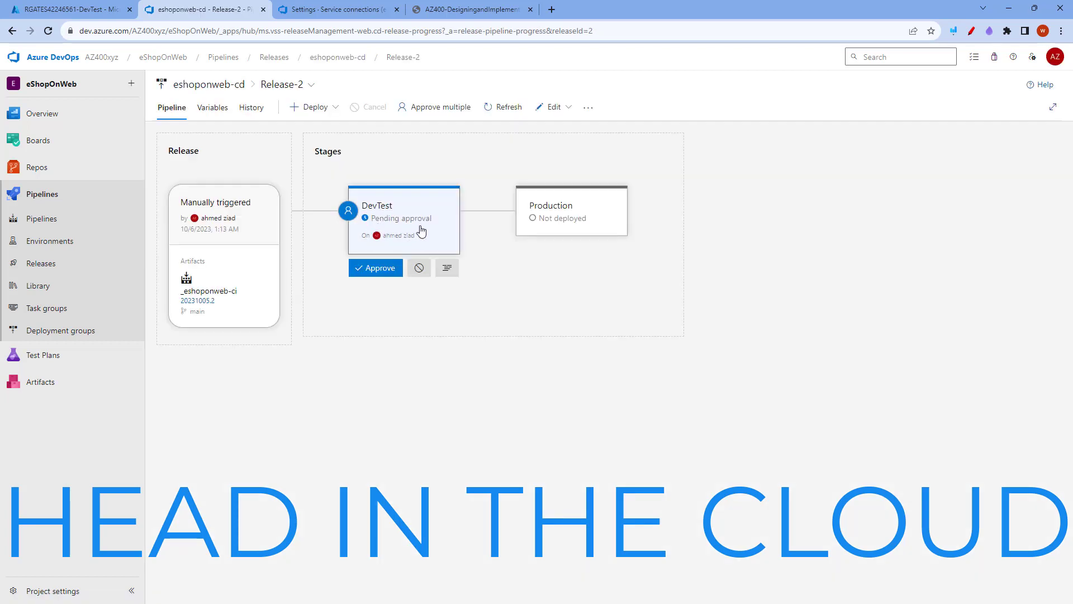
left_click(383, 271)
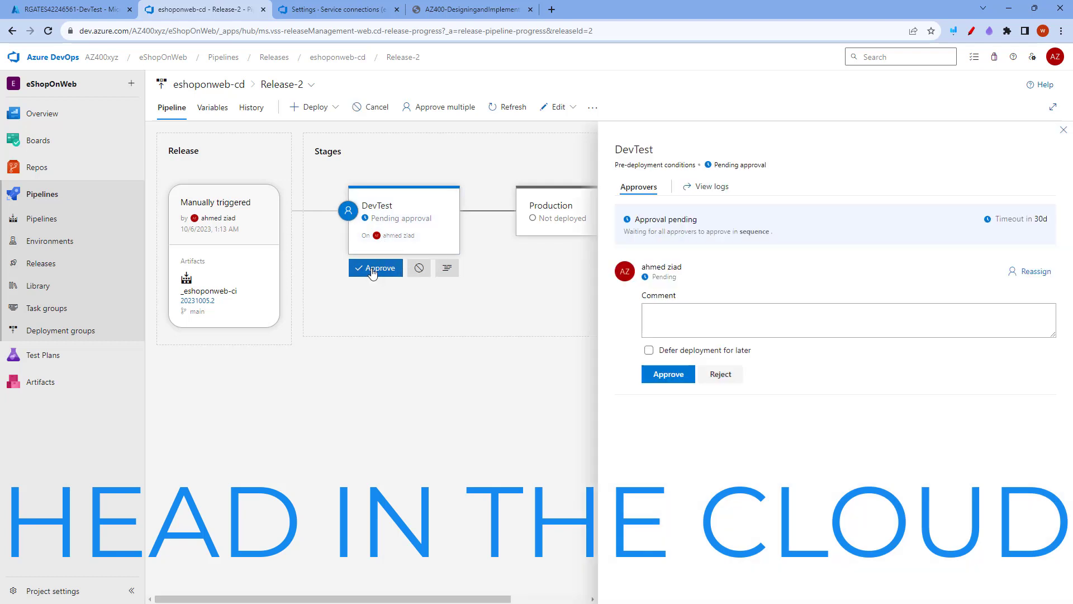
left_click(669, 375)
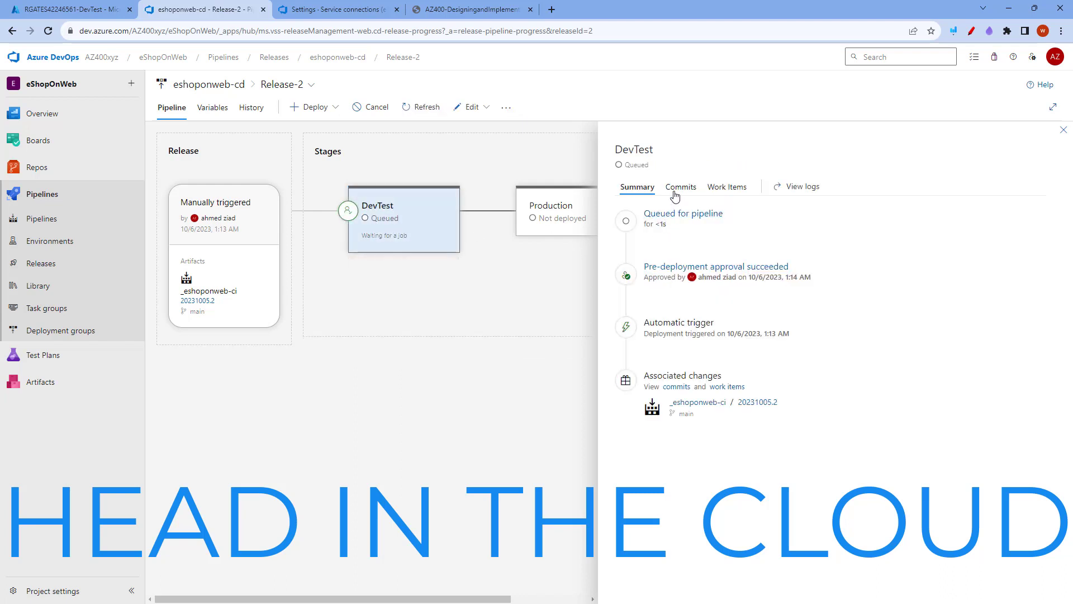
mouse_move(409, 253)
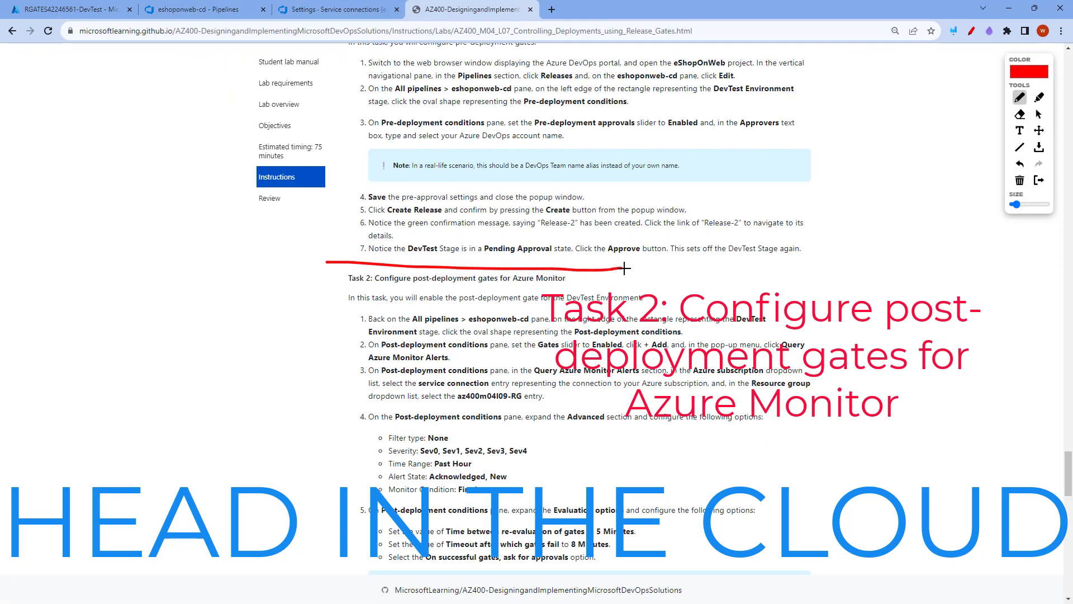
Outline the Task 2: Configure post-deployment gates for Azure Monitor heading in the lab instructions and underline Azure Monitor
mouse_move(626, 267)
left_mouse_down()
mouse_move(554, 300)
mouse_move(333, 297)
mouse_move(321, 270)
mouse_move(333, 261)
left_mouse_up()
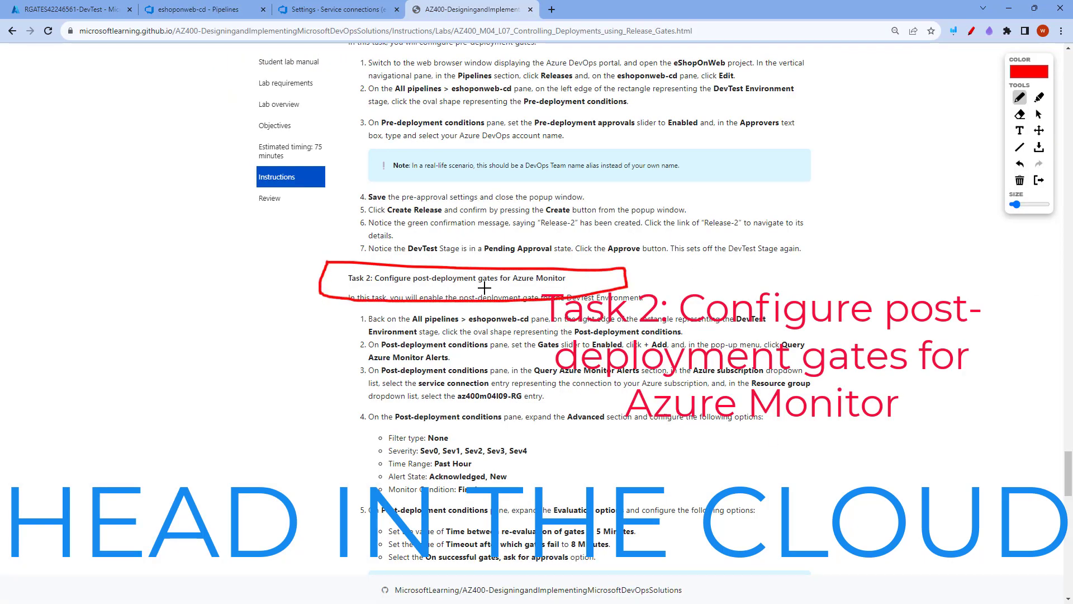
left_click_drag(513, 286, 577, 284)
Enable post-deployment gates on the DevTest stage, replacing the existing gate with a new Query Azure Monitor alerts gate
left_click(197, 10)
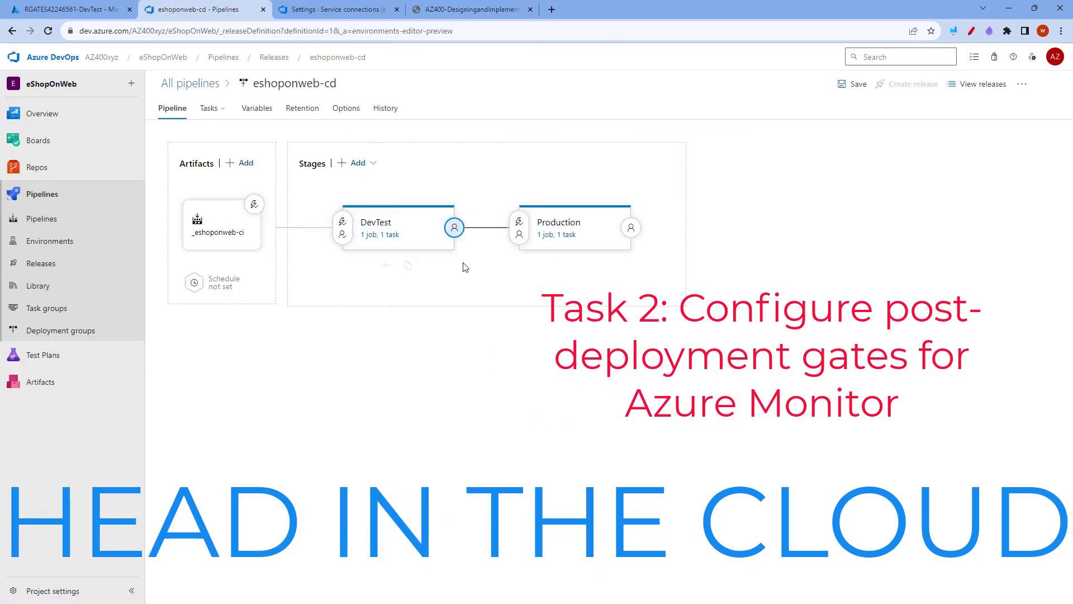
left_click(455, 229)
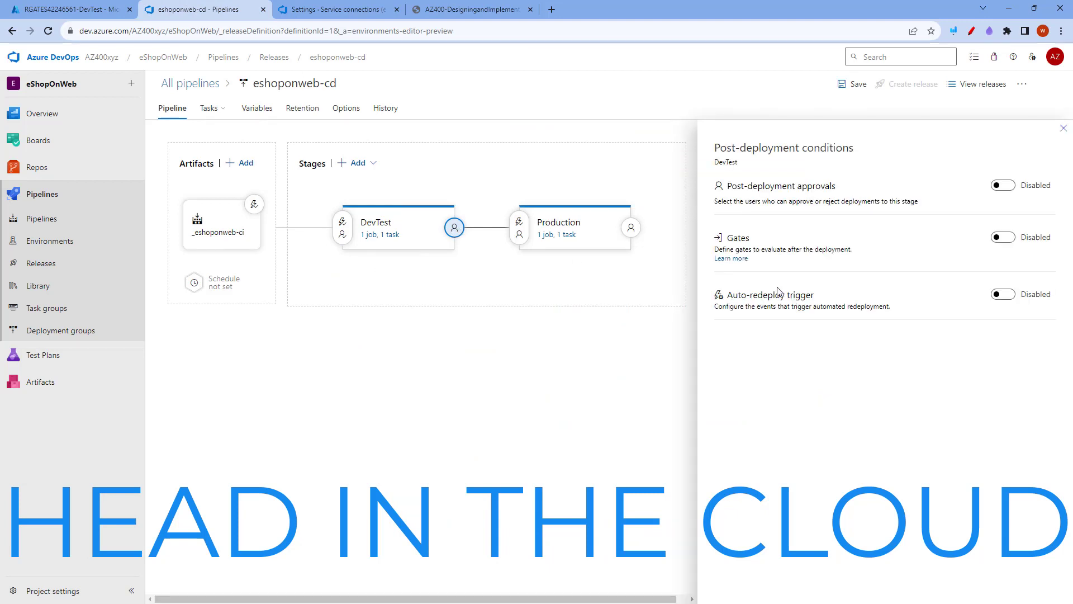
left_click(1003, 237)
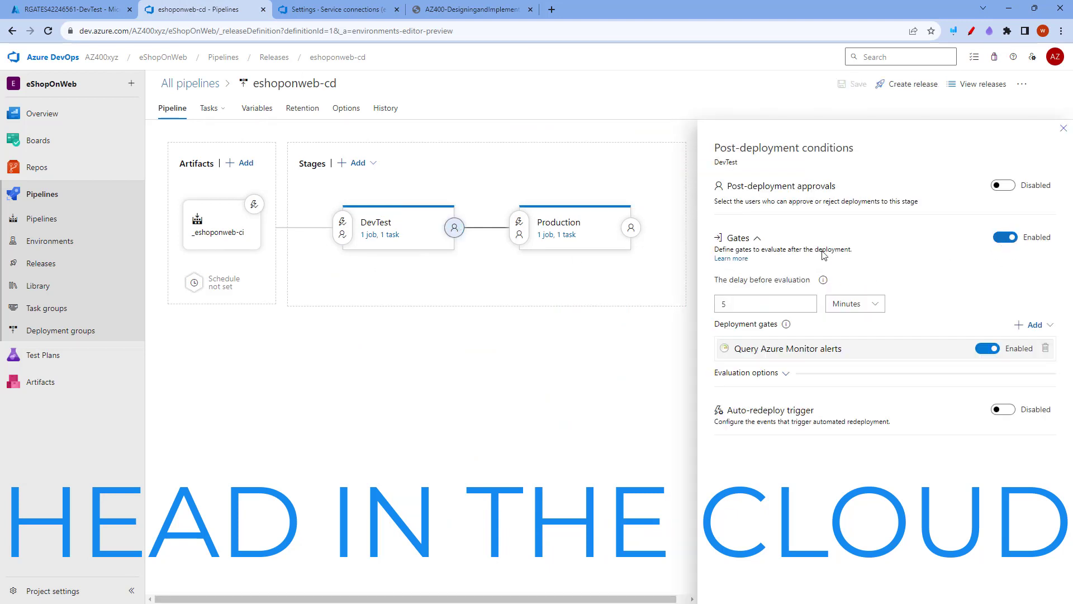
left_click(1027, 351)
left_click(1045, 348)
left_click(1035, 325)
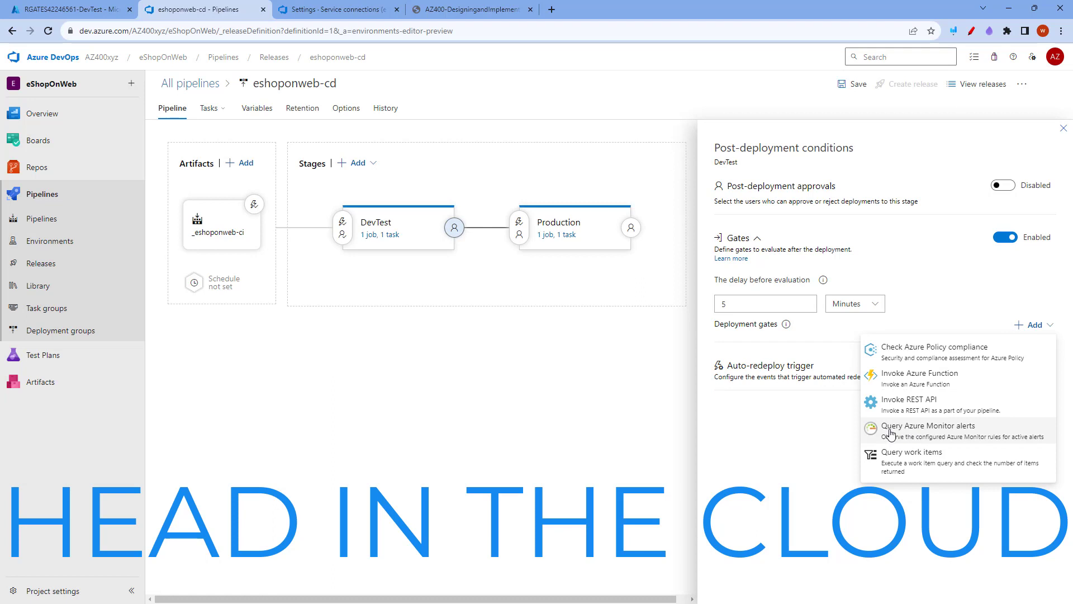
left_click(930, 434)
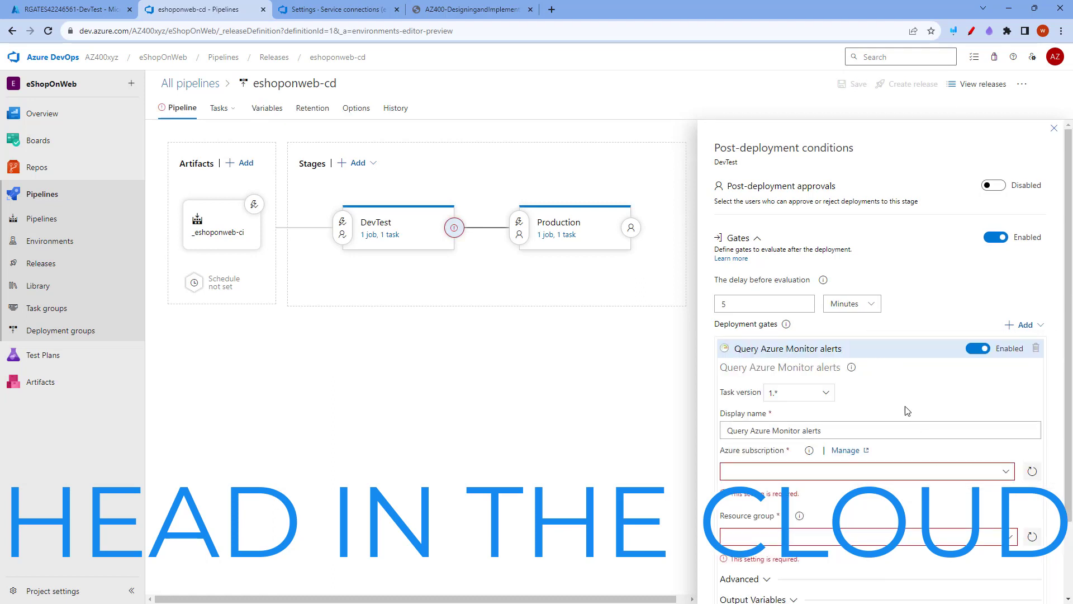
Set the alerts gate's Azure subscription to azure-connection and resource group to az400m04l09-RG, and review its advanced options
scroll(870, 393, "down", 2)
left_click(799, 382)
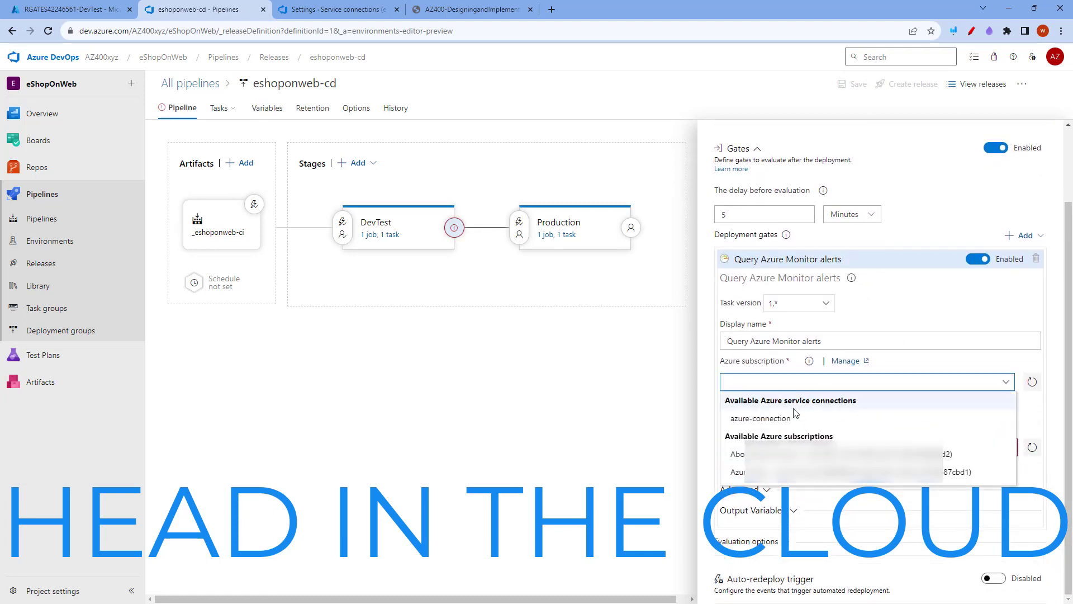
left_click(768, 425)
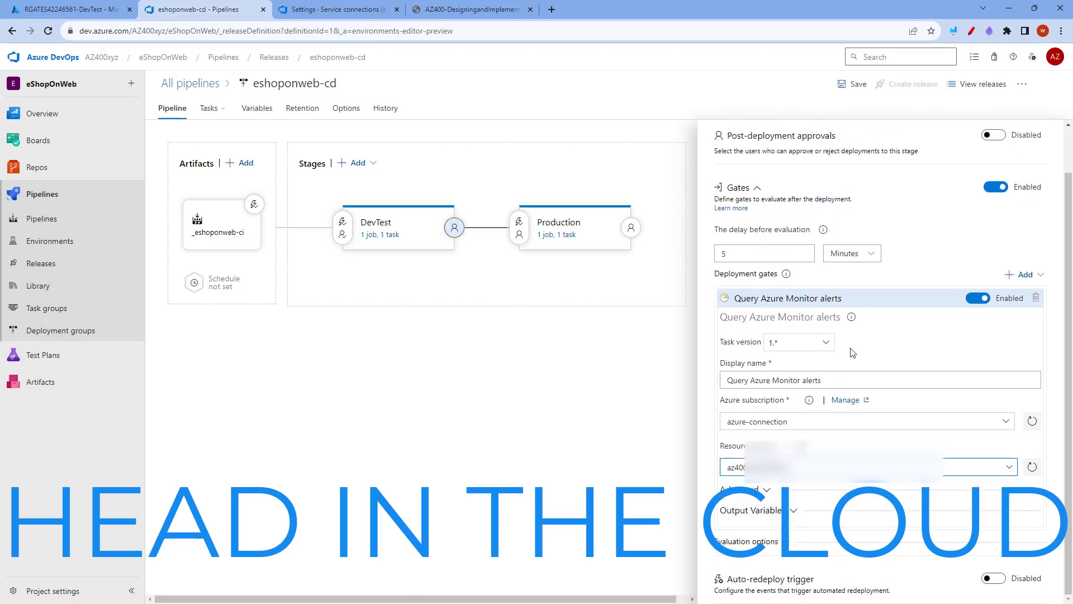
left_click(764, 491)
scroll(820, 428, "down", 4)
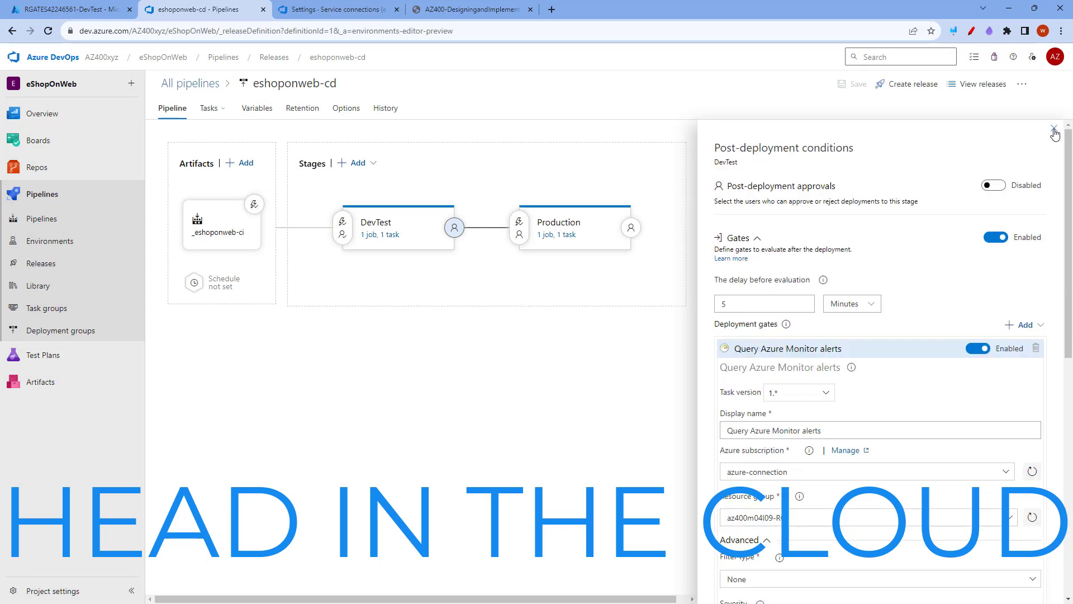
left_click(1055, 135)
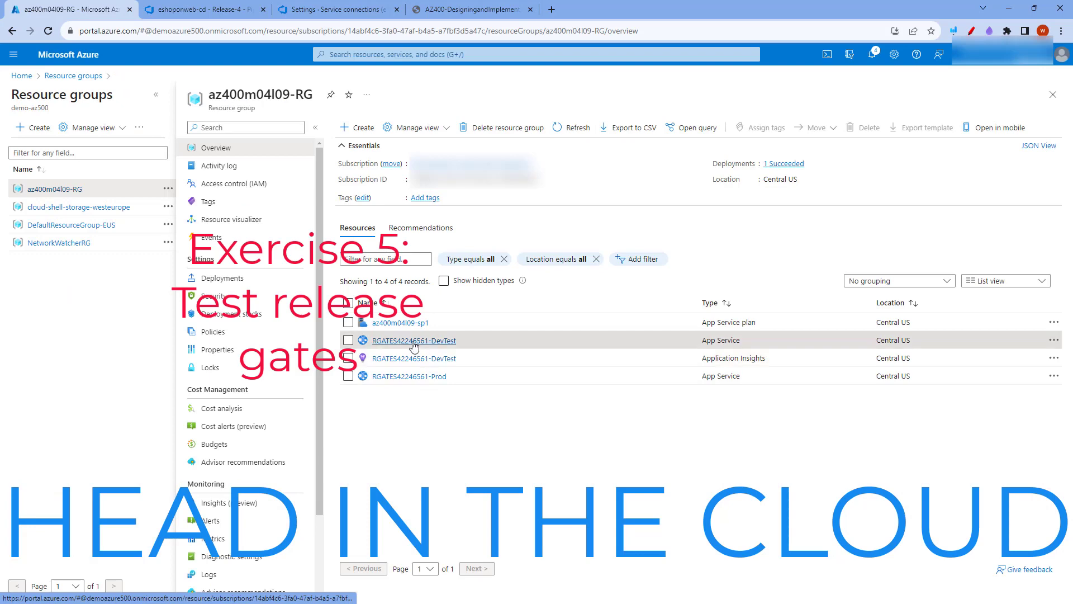
Browse the site of the RGATES42246561-DevTest web app in resource group az400m04l09-RG and request its /discount page
left_click(414, 342)
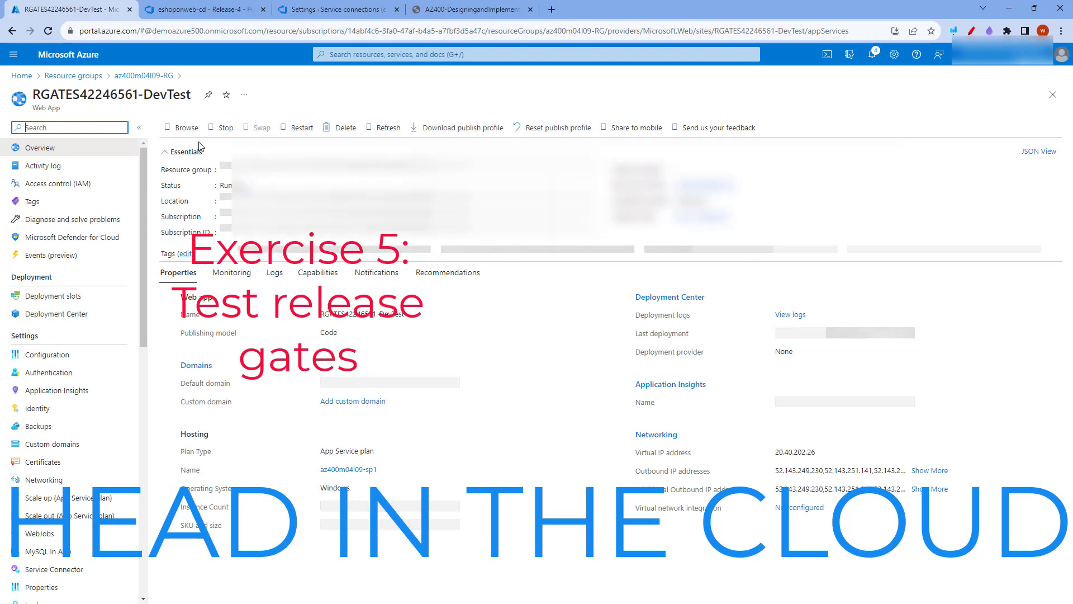
left_click(188, 129)
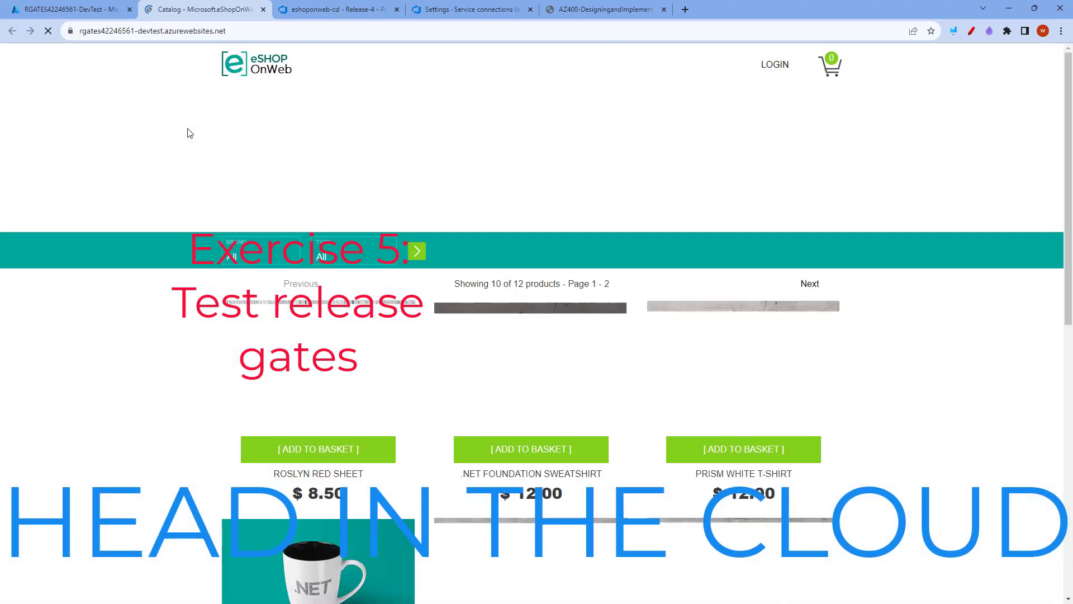
left_click(242, 31)
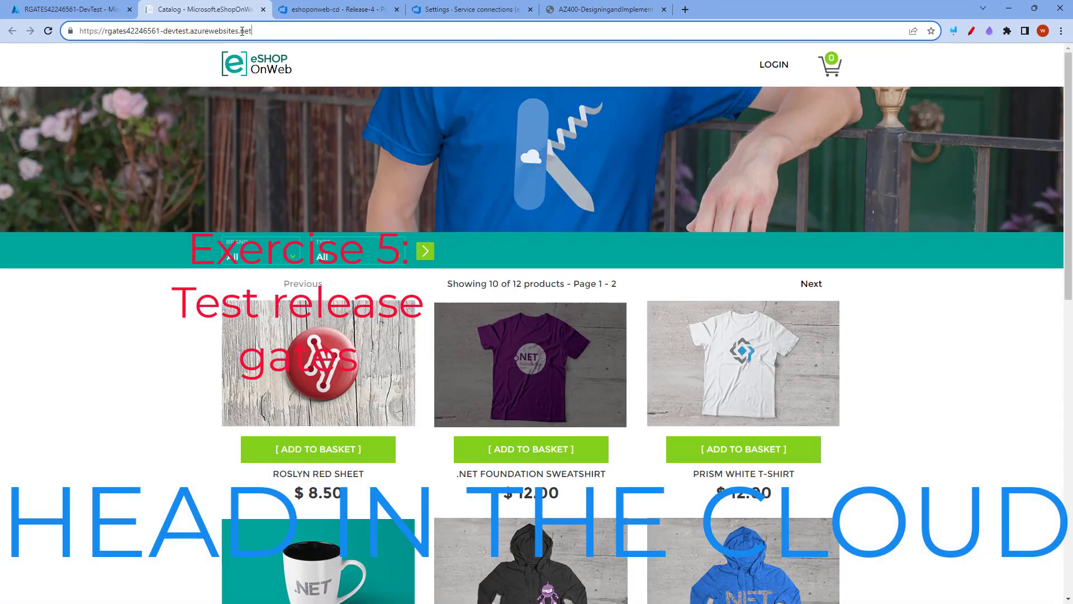
type("/disco")
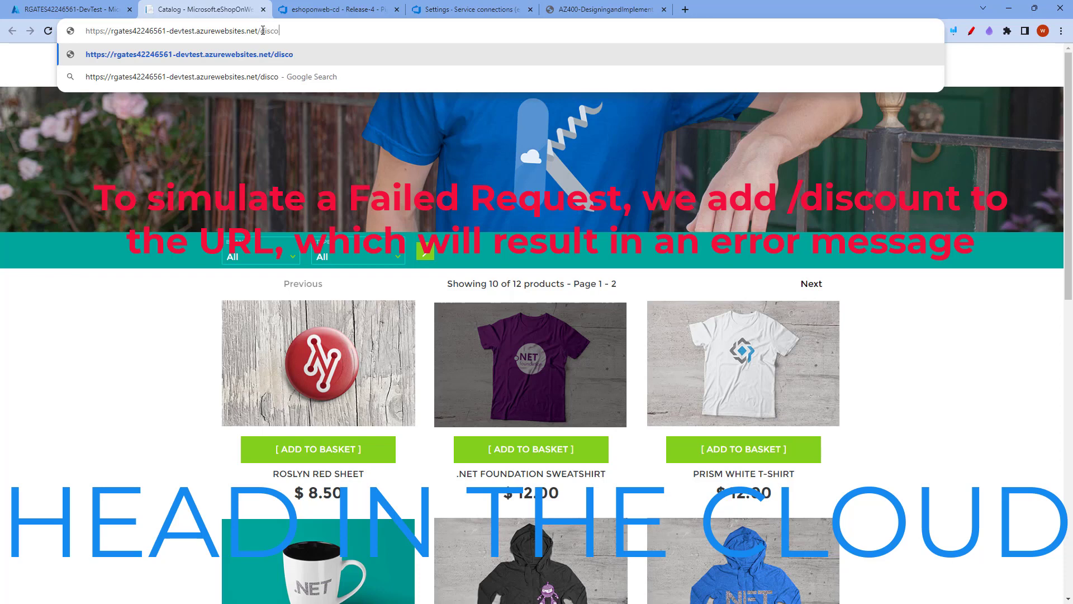
type("unt")
key("Return")
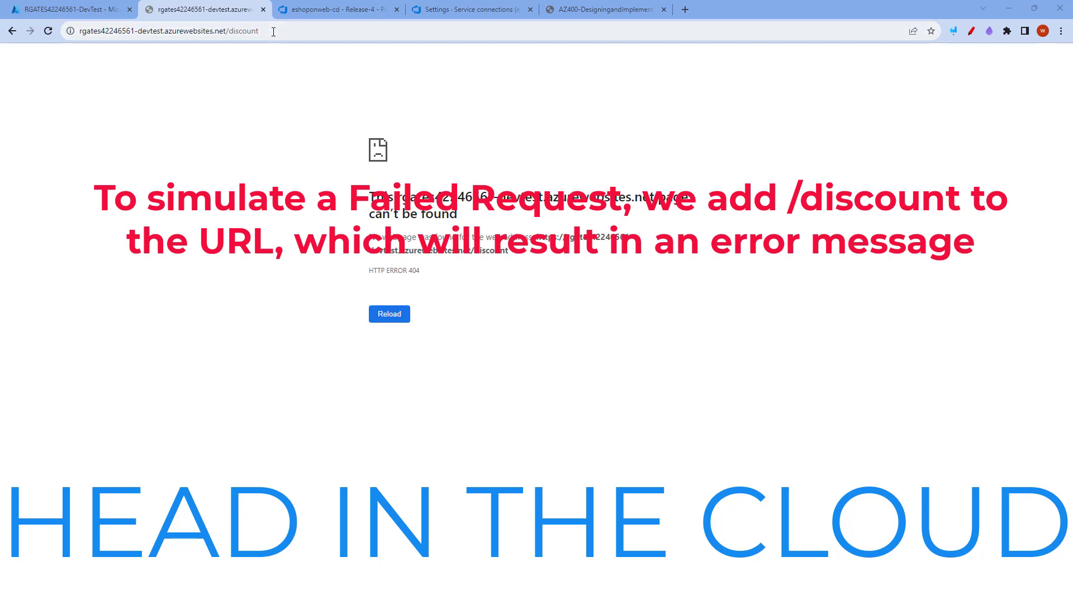
Request the DevTest site's /discount page repeatedly to generate failed requests, and remove the path from the address
left_click(273, 31)
key("Return")
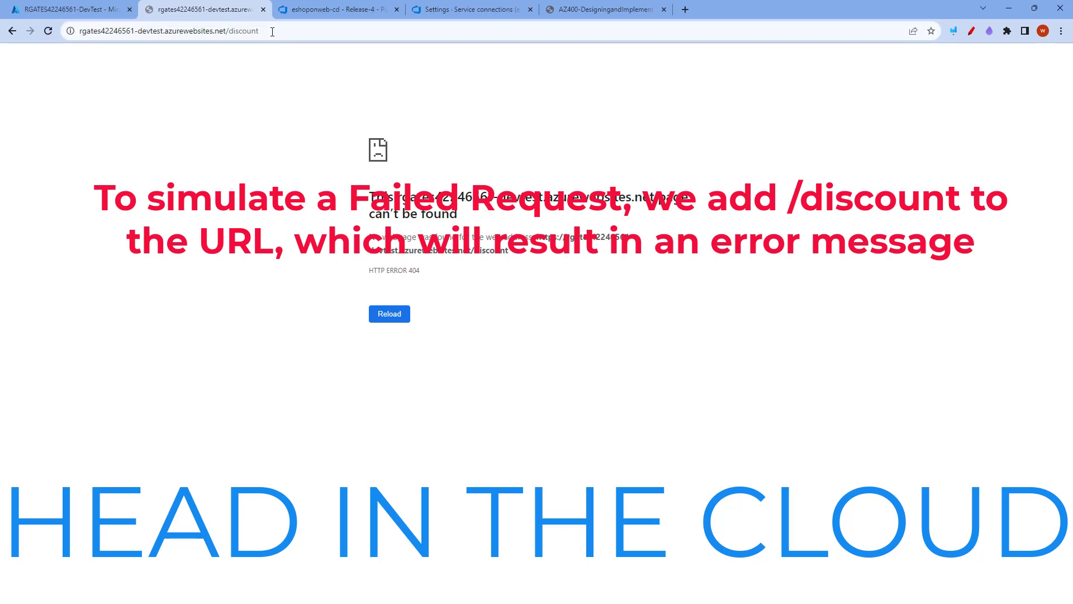
left_click(278, 33)
key("Return")
left_click(285, 32)
left_click(290, 31)
key("BackSpace")
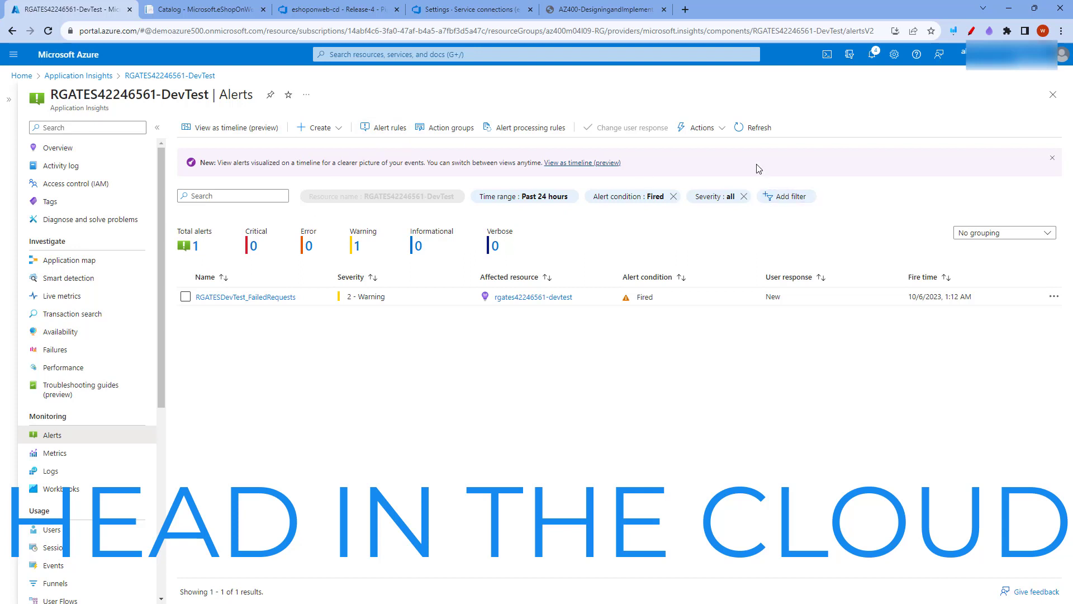
Refresh the fired alerts of the RGATES42246561-DevTest Application Insights resource and check the DevTest gates of Release-4 in Azure DevOps
left_click(747, 130)
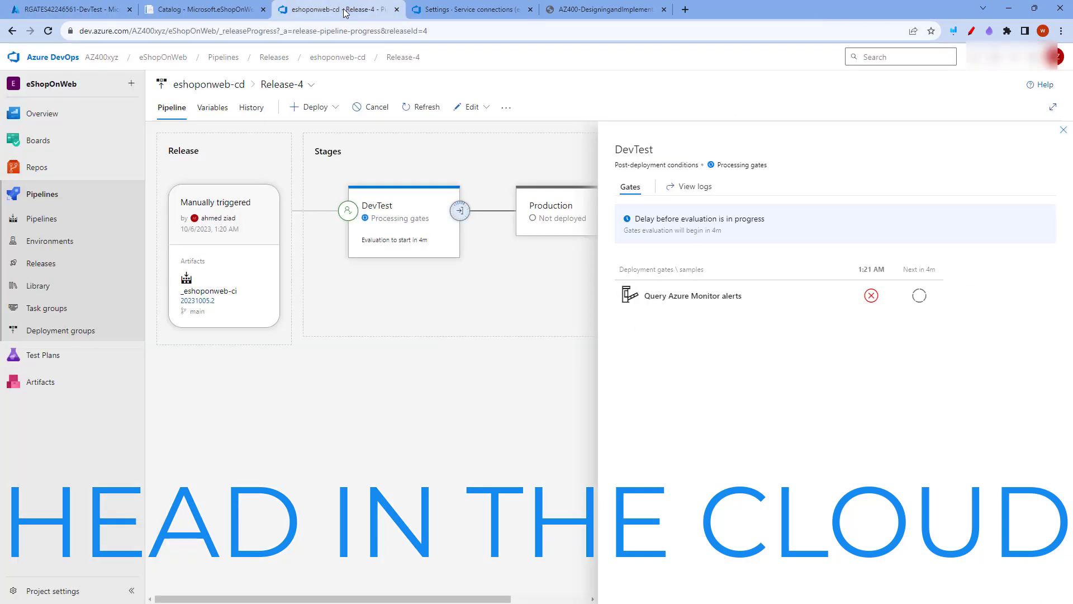
left_click(339, 9)
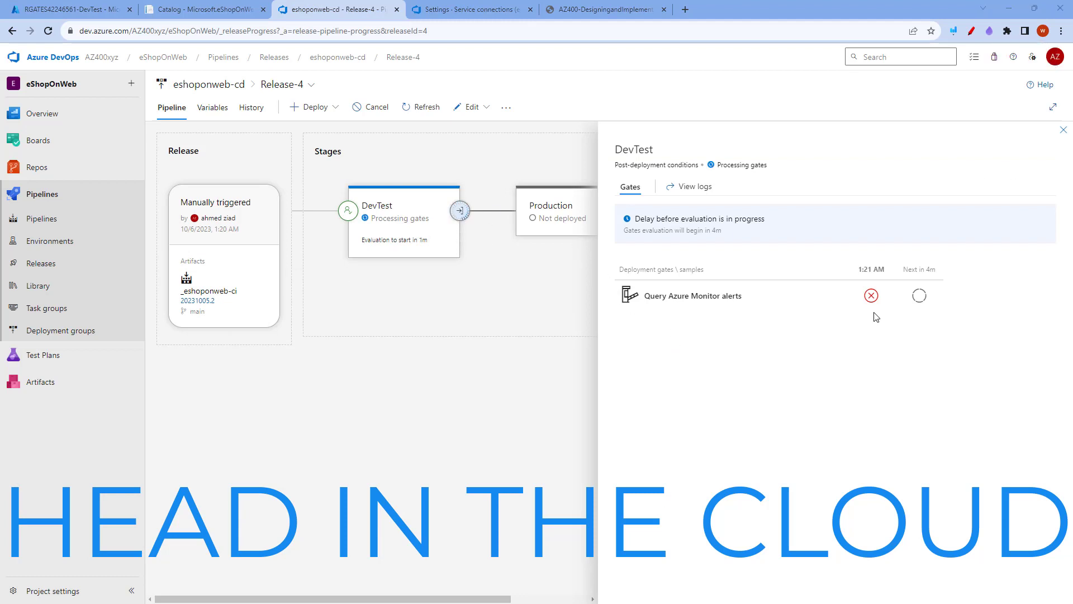